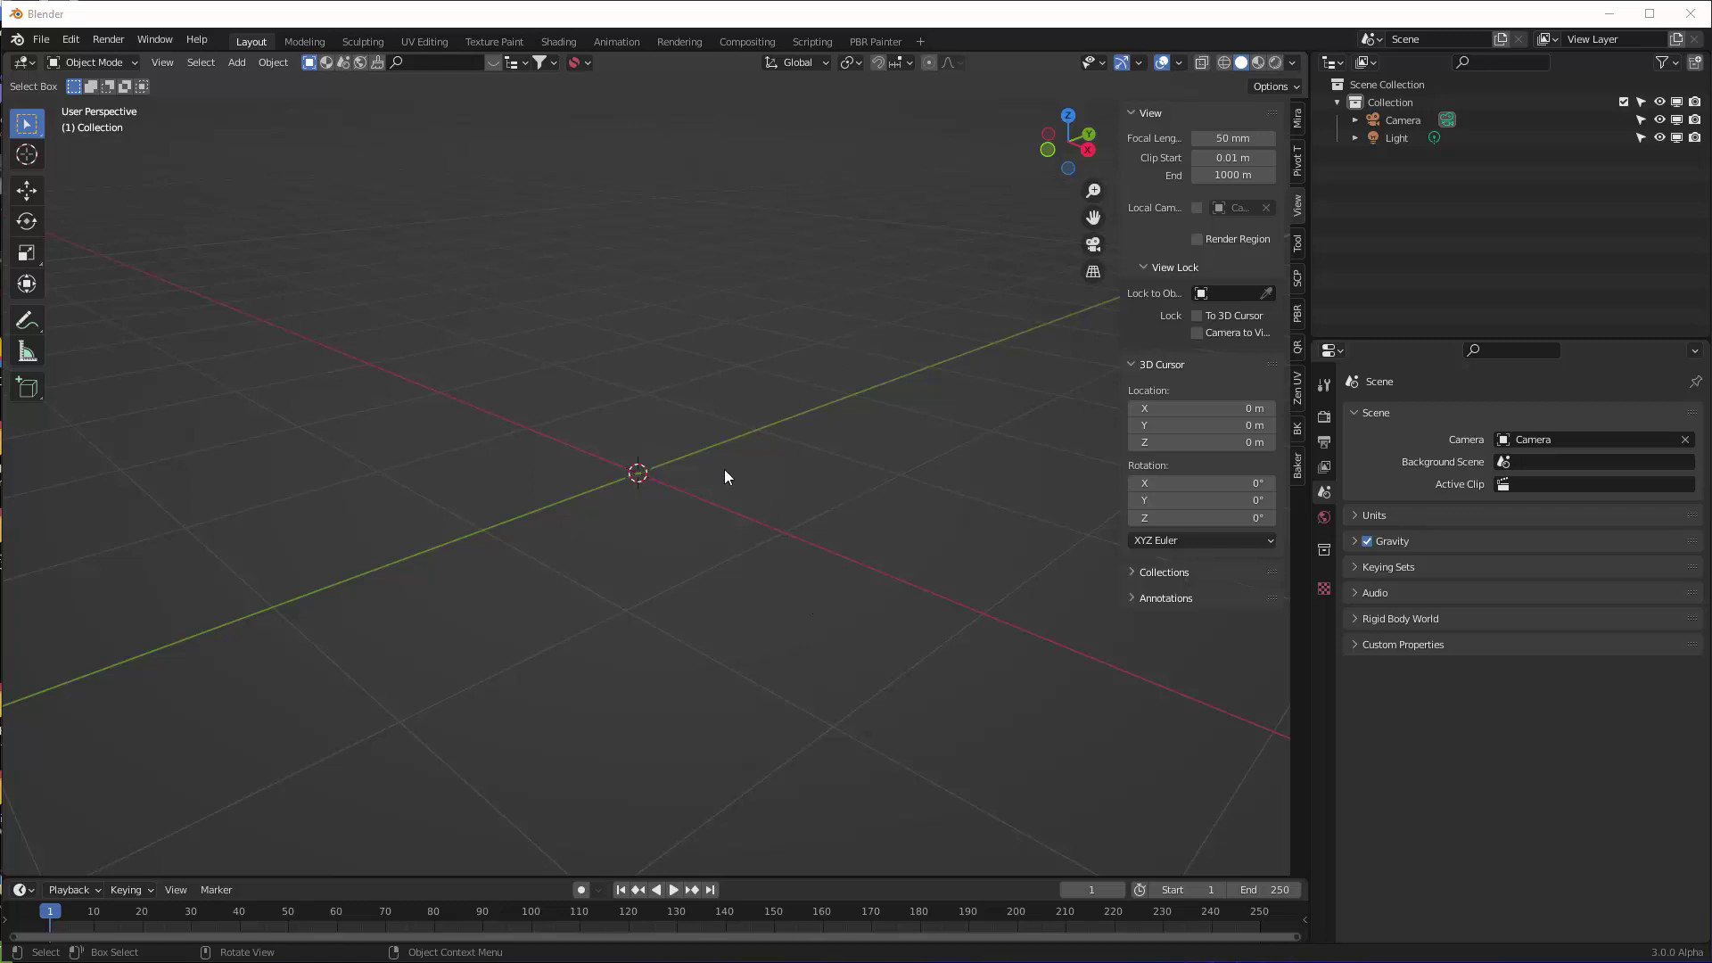
# Open the Simply Cloth Pro sidebar panel and add a plane mesh to the scene
pyautogui.click(1298, 280)
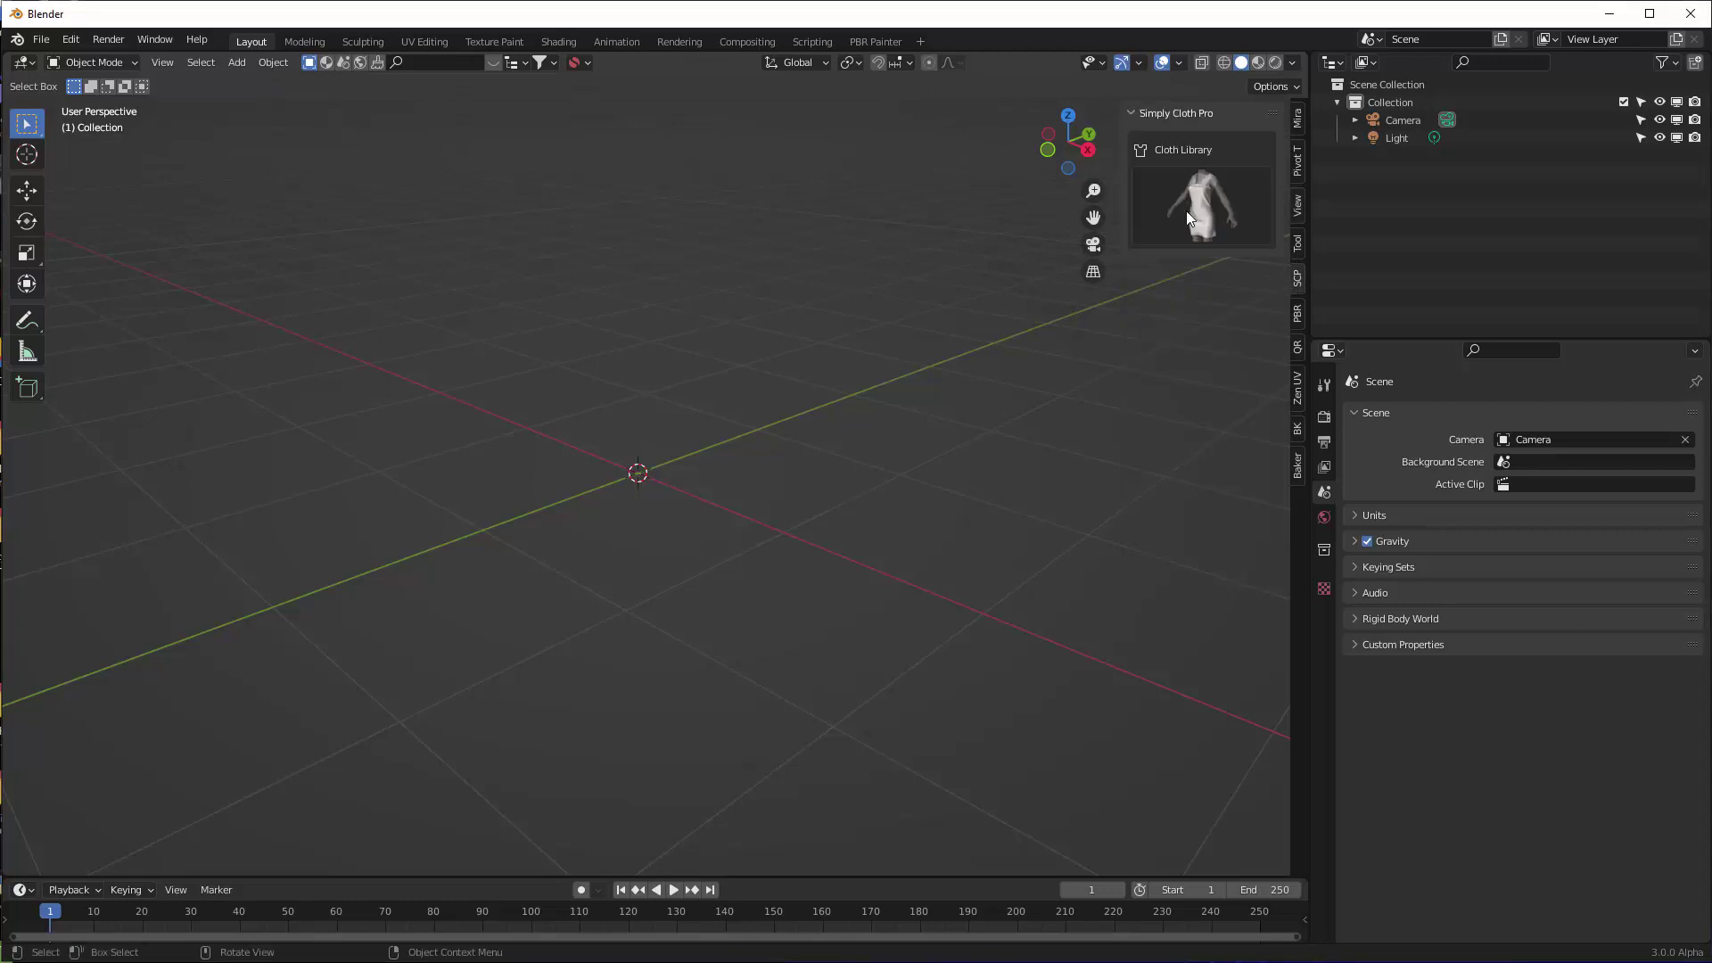
pyautogui.hotkey('shift', 'a')
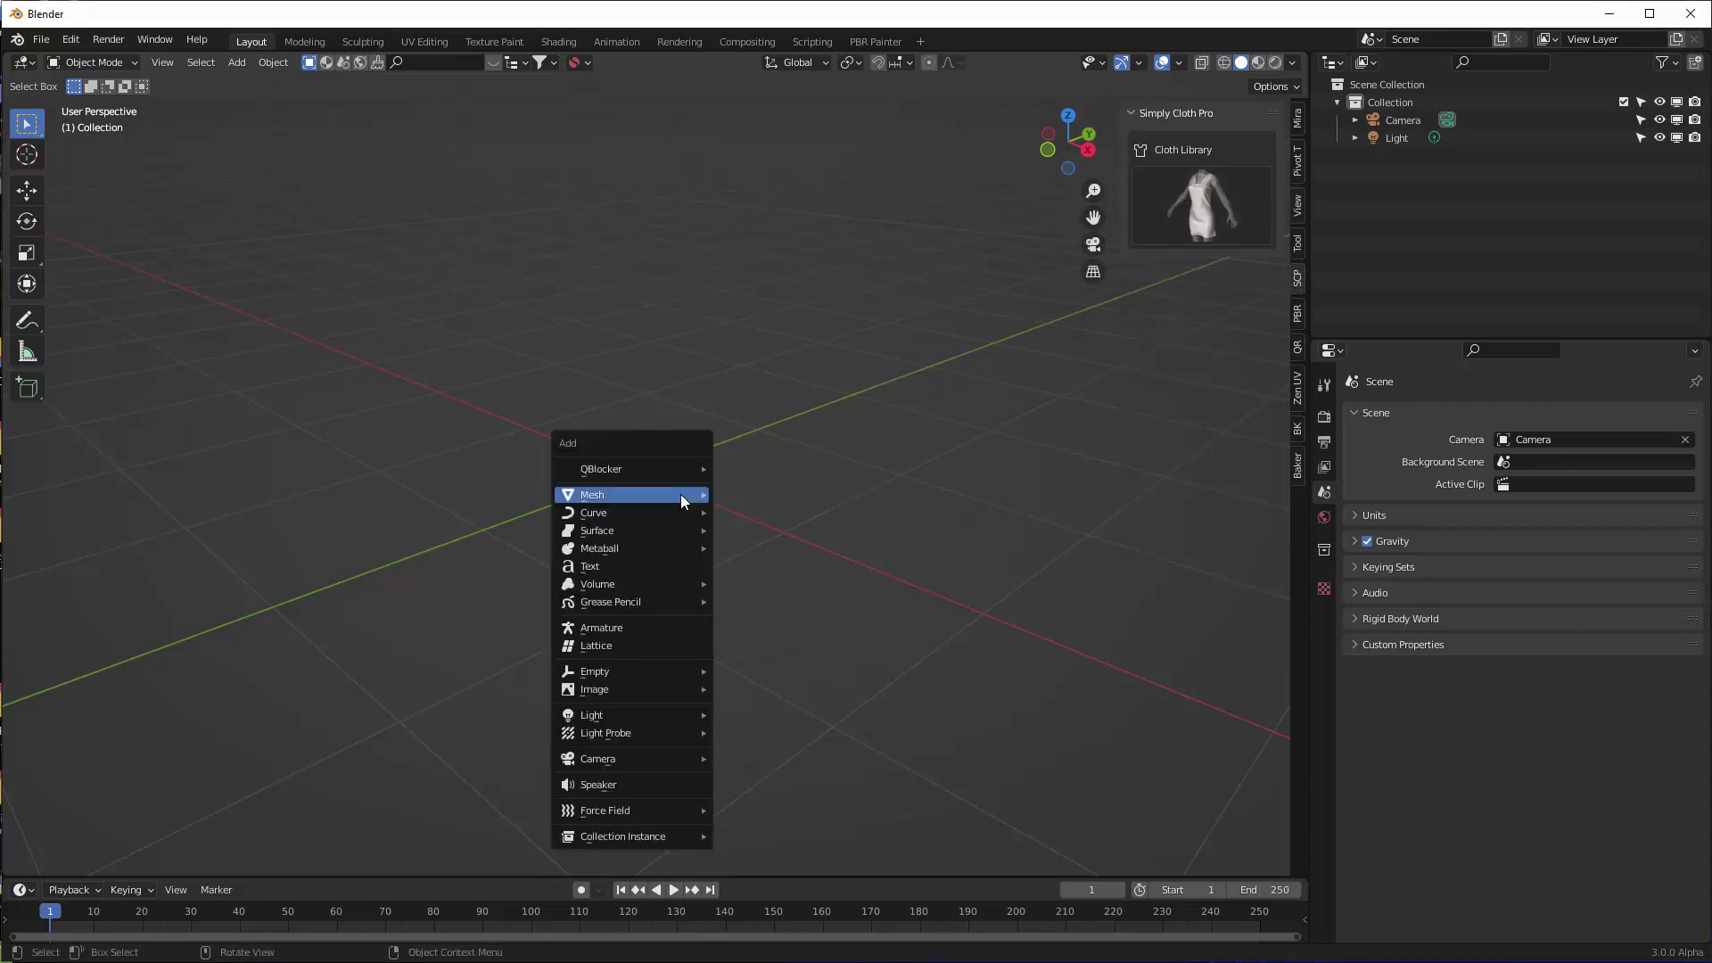
pyautogui.moveTo(689, 494)
pyautogui.click(829, 539)
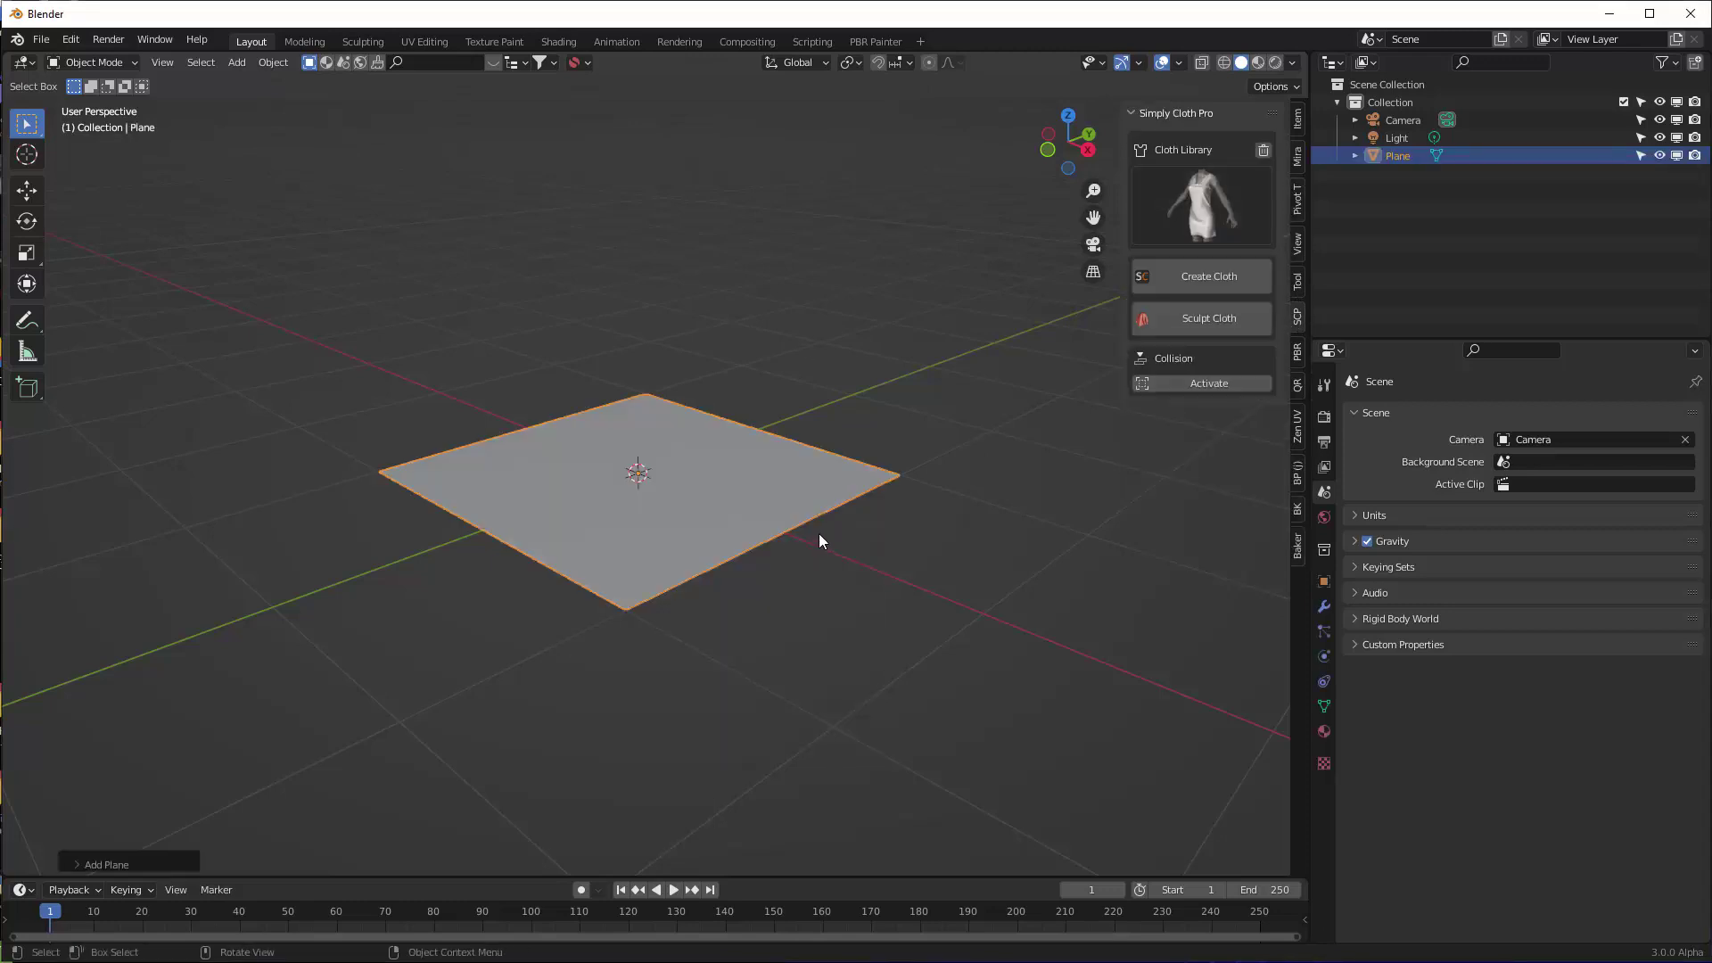
# Subdivide the plane in Edit Mode with Number of Cuts set to 10, then return to Object Mode
pyautogui.rightClick(731, 482)
pyautogui.click(694, 410)
pyautogui.click(655, 482)
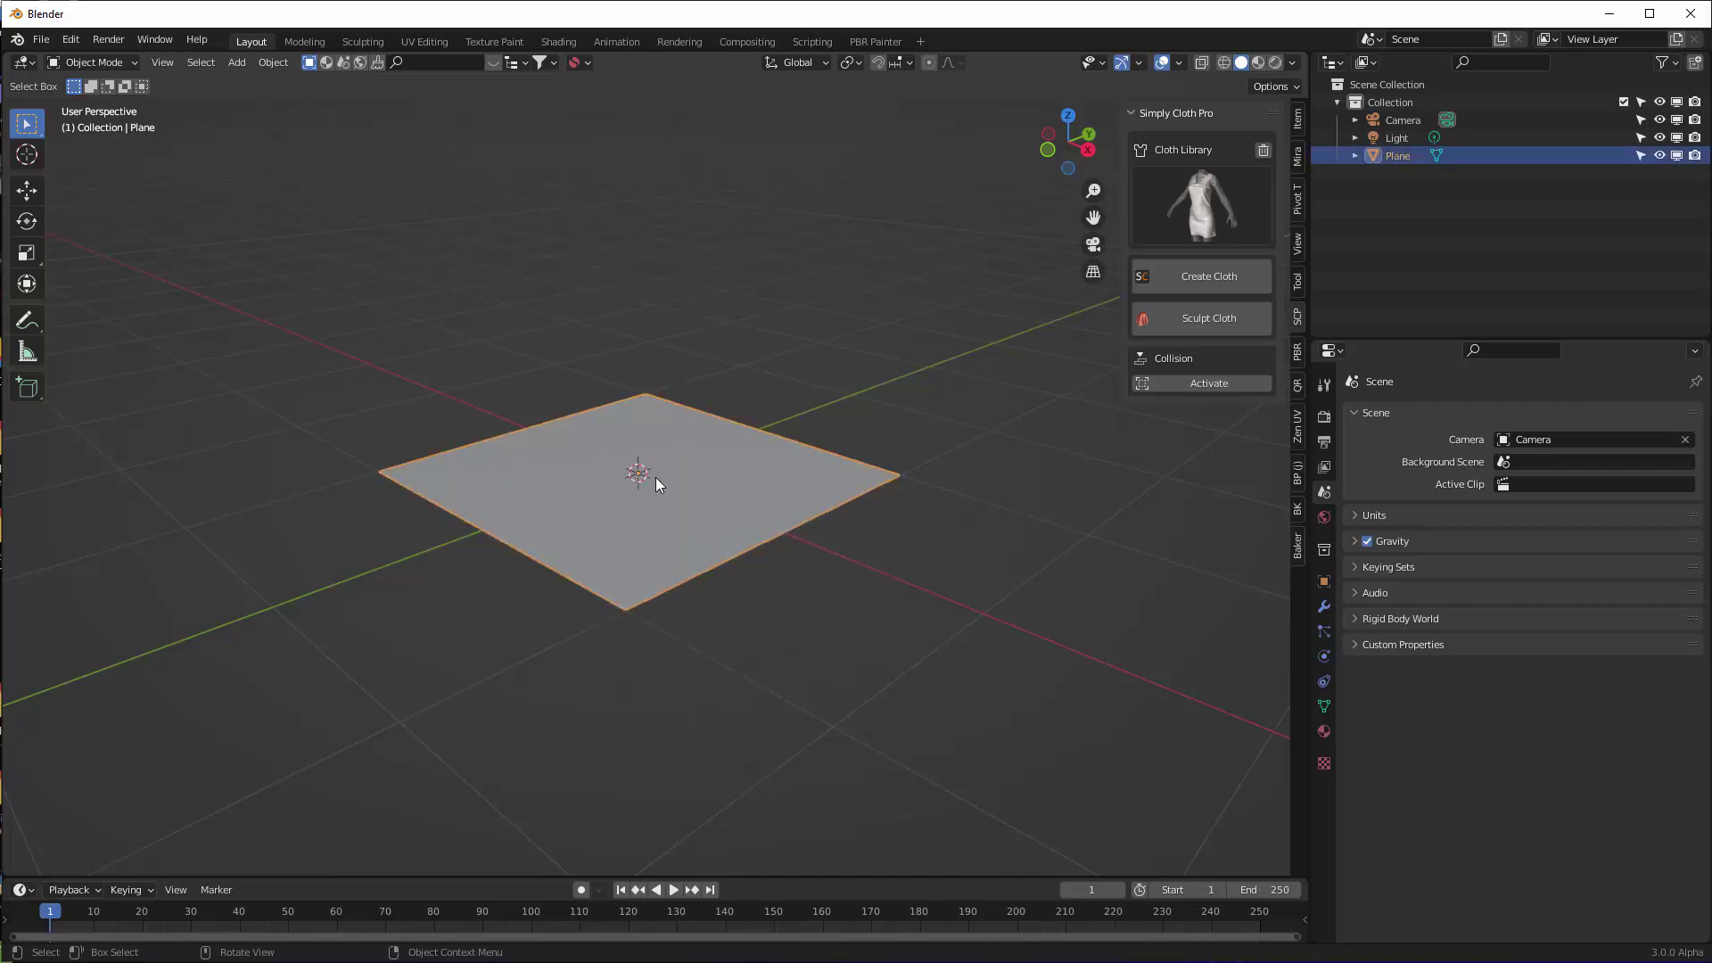
pyautogui.press('Tab')
pyautogui.rightClick(694, 462)
pyautogui.click(694, 462)
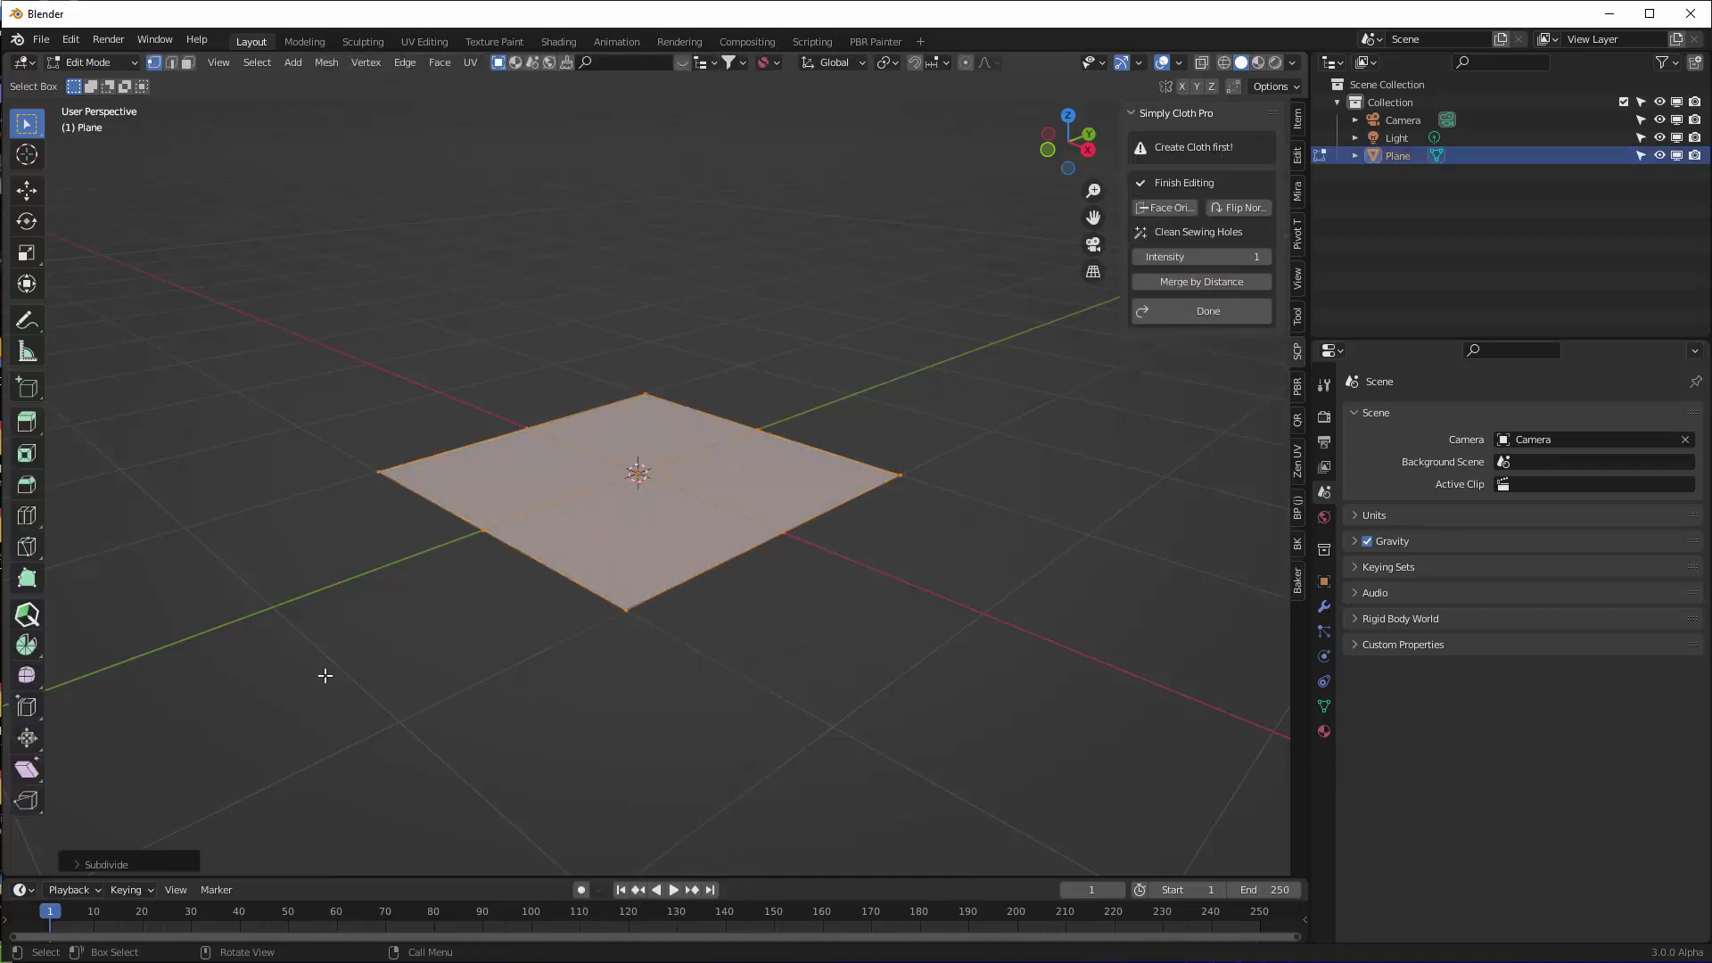
pyautogui.click(89, 859)
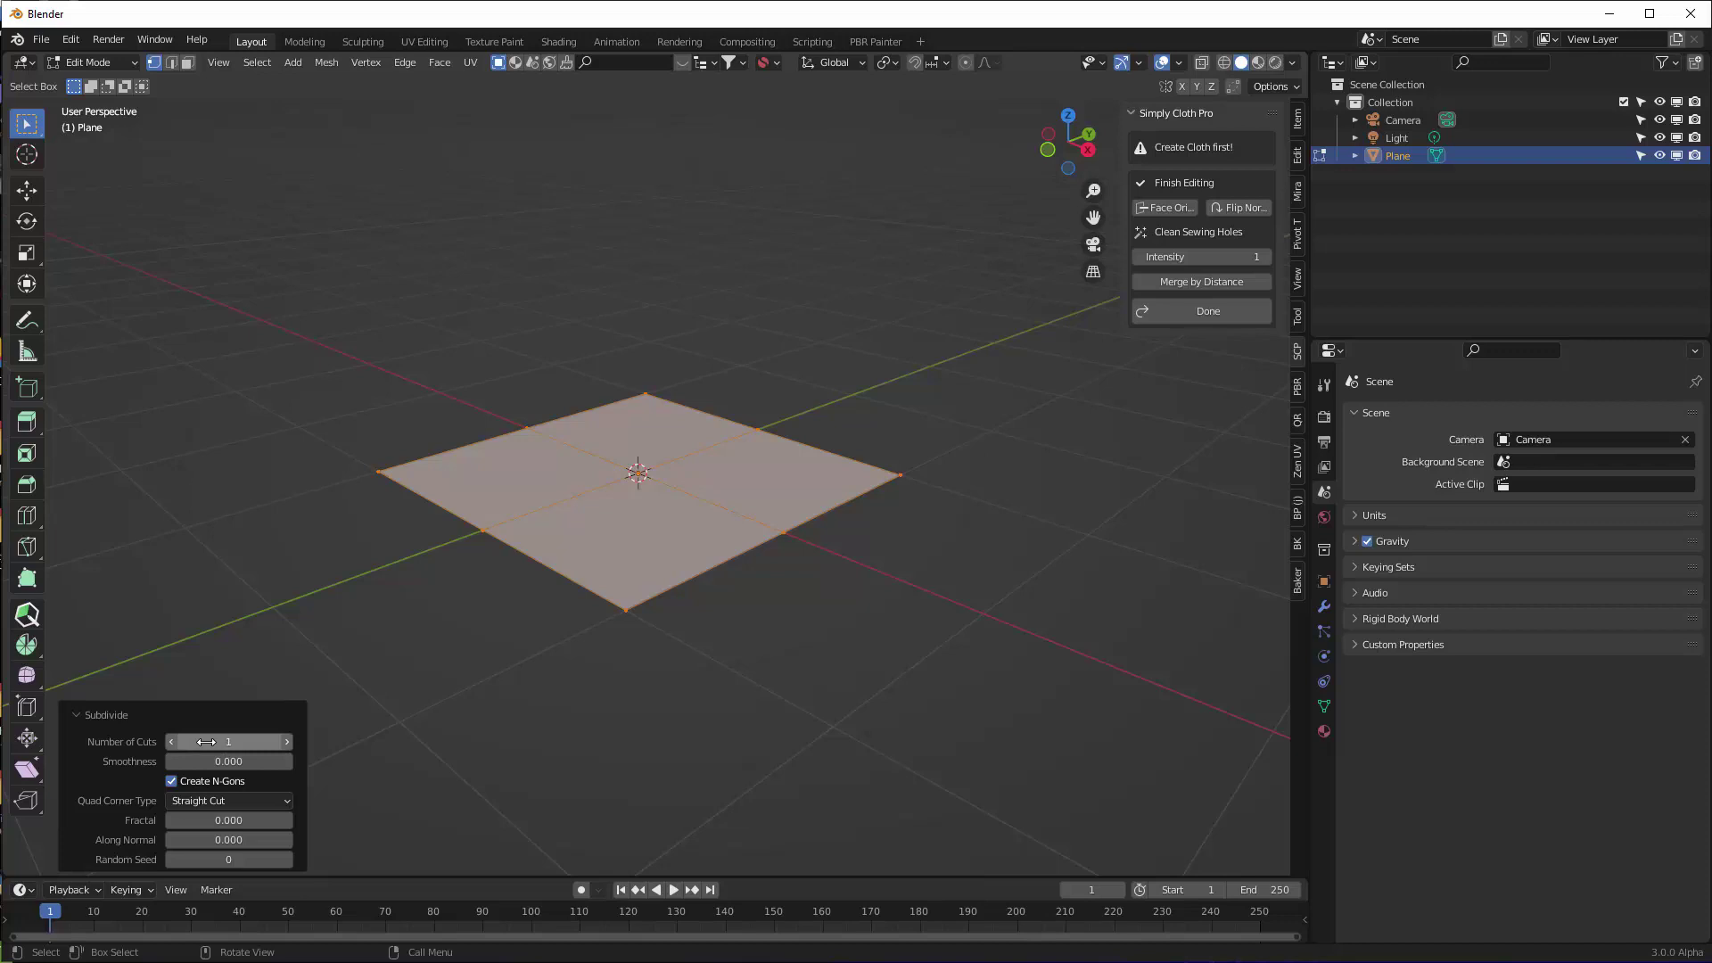
pyautogui.moveTo(204, 741); pyautogui.dragTo(267, 741)
pyautogui.click(276, 675)
pyautogui.press('Tab')
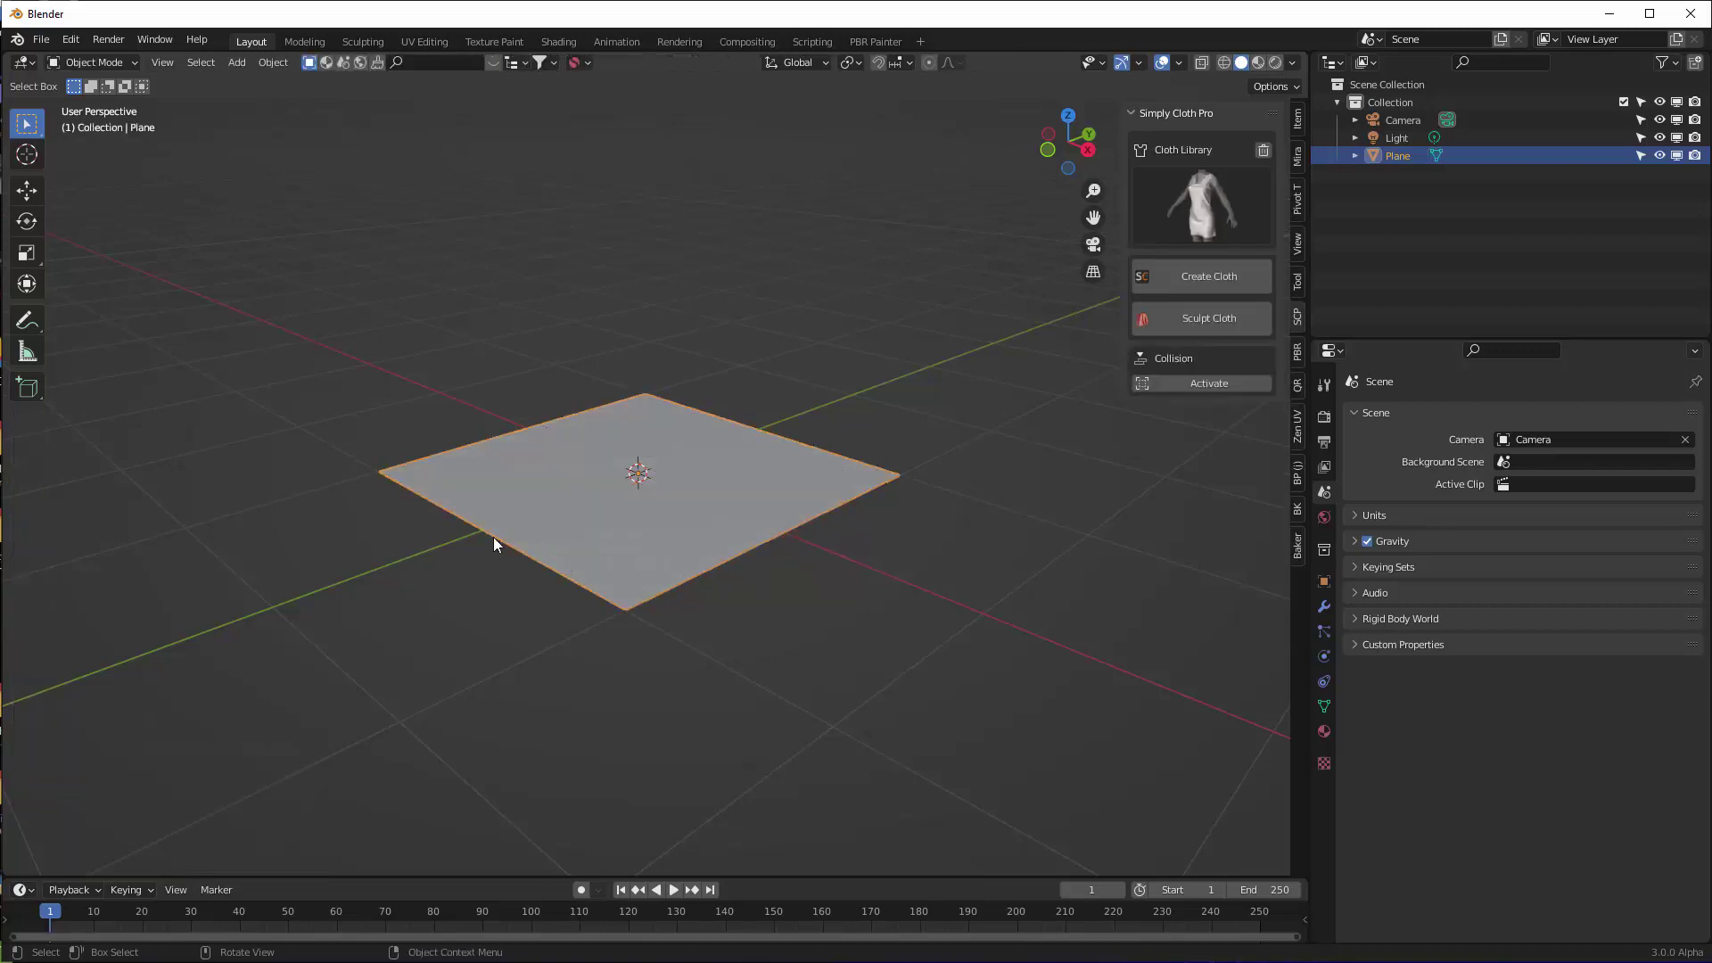
pyautogui.moveTo(547, 528); pyautogui.dragTo(539, 514, button='middle')
# Add an armature at the origin and parent the plane to it using Armature Deform
pyautogui.hotkey('shift', 'a')
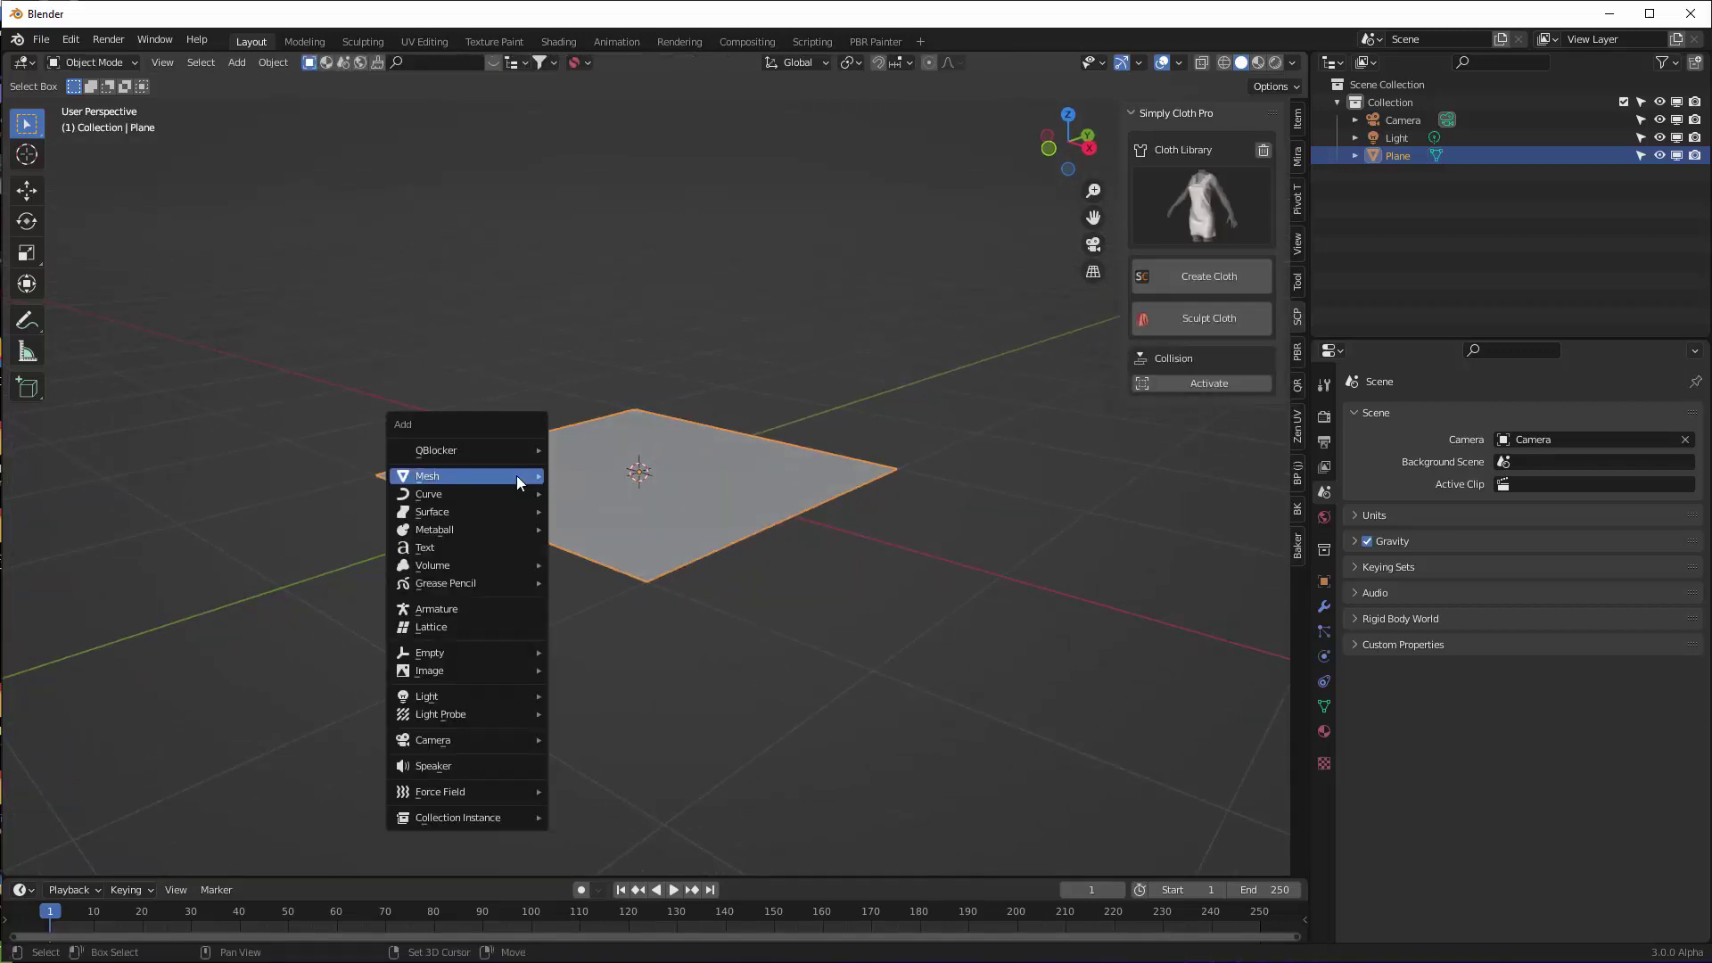
pyautogui.click(463, 613)
pyautogui.click(661, 438)
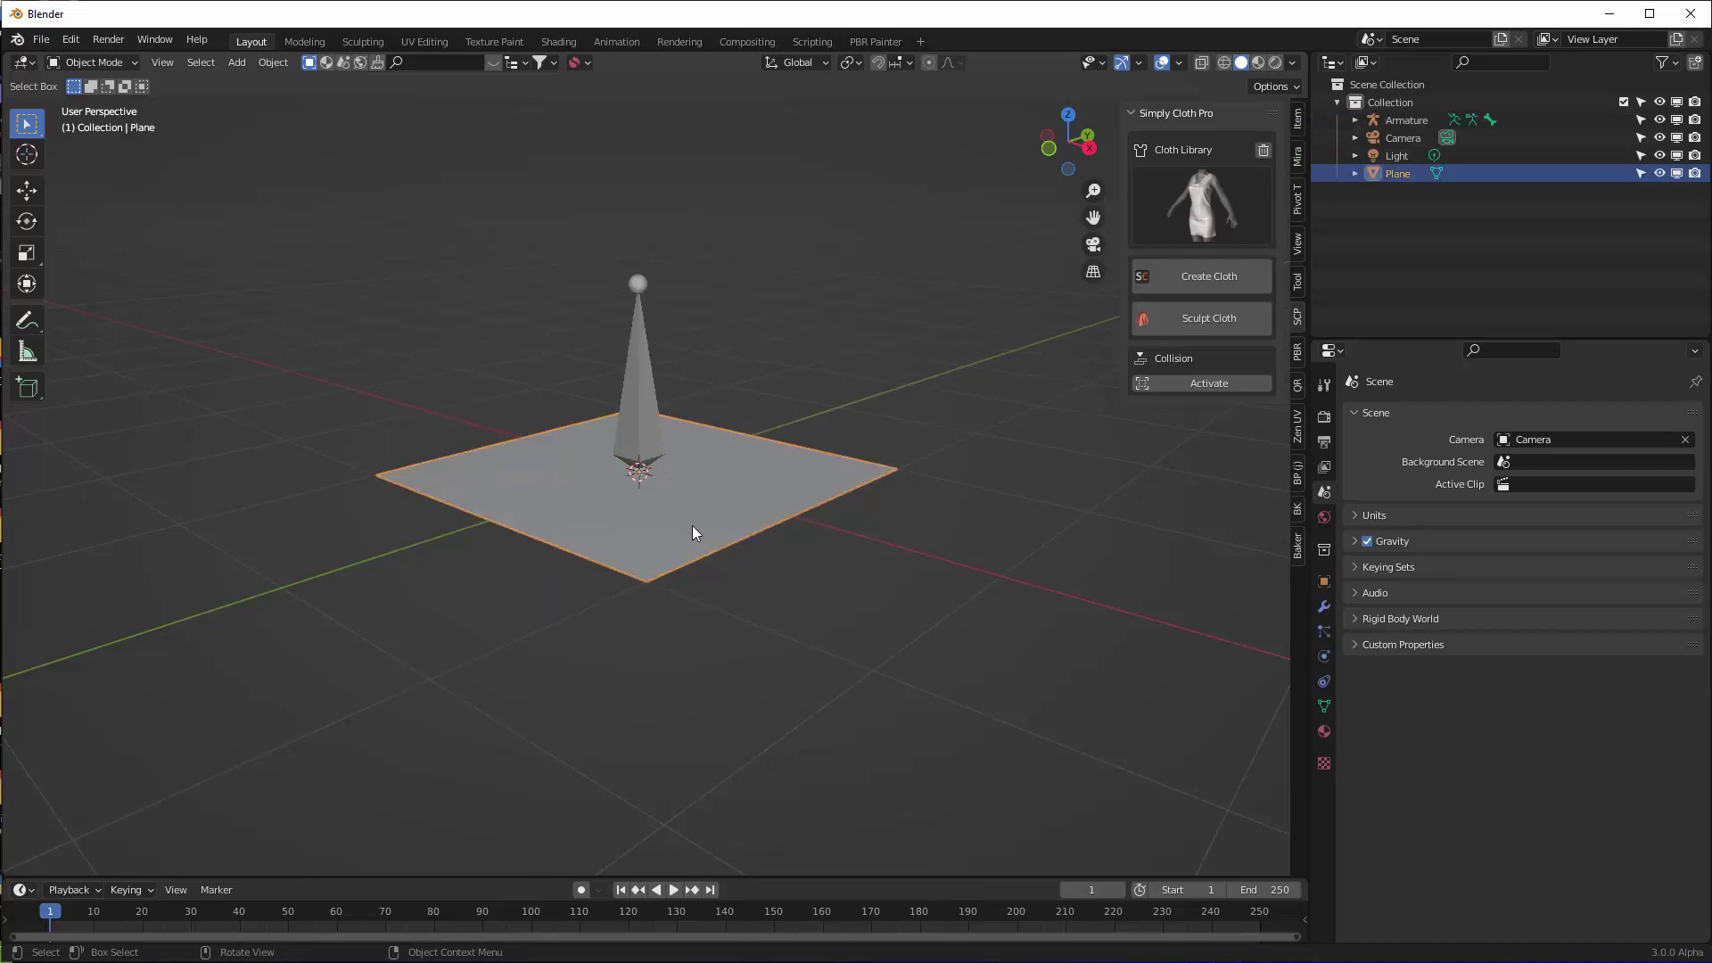
pyautogui.keyDown('shift'); pyautogui.click(648, 398); pyautogui.keyUp('shift')
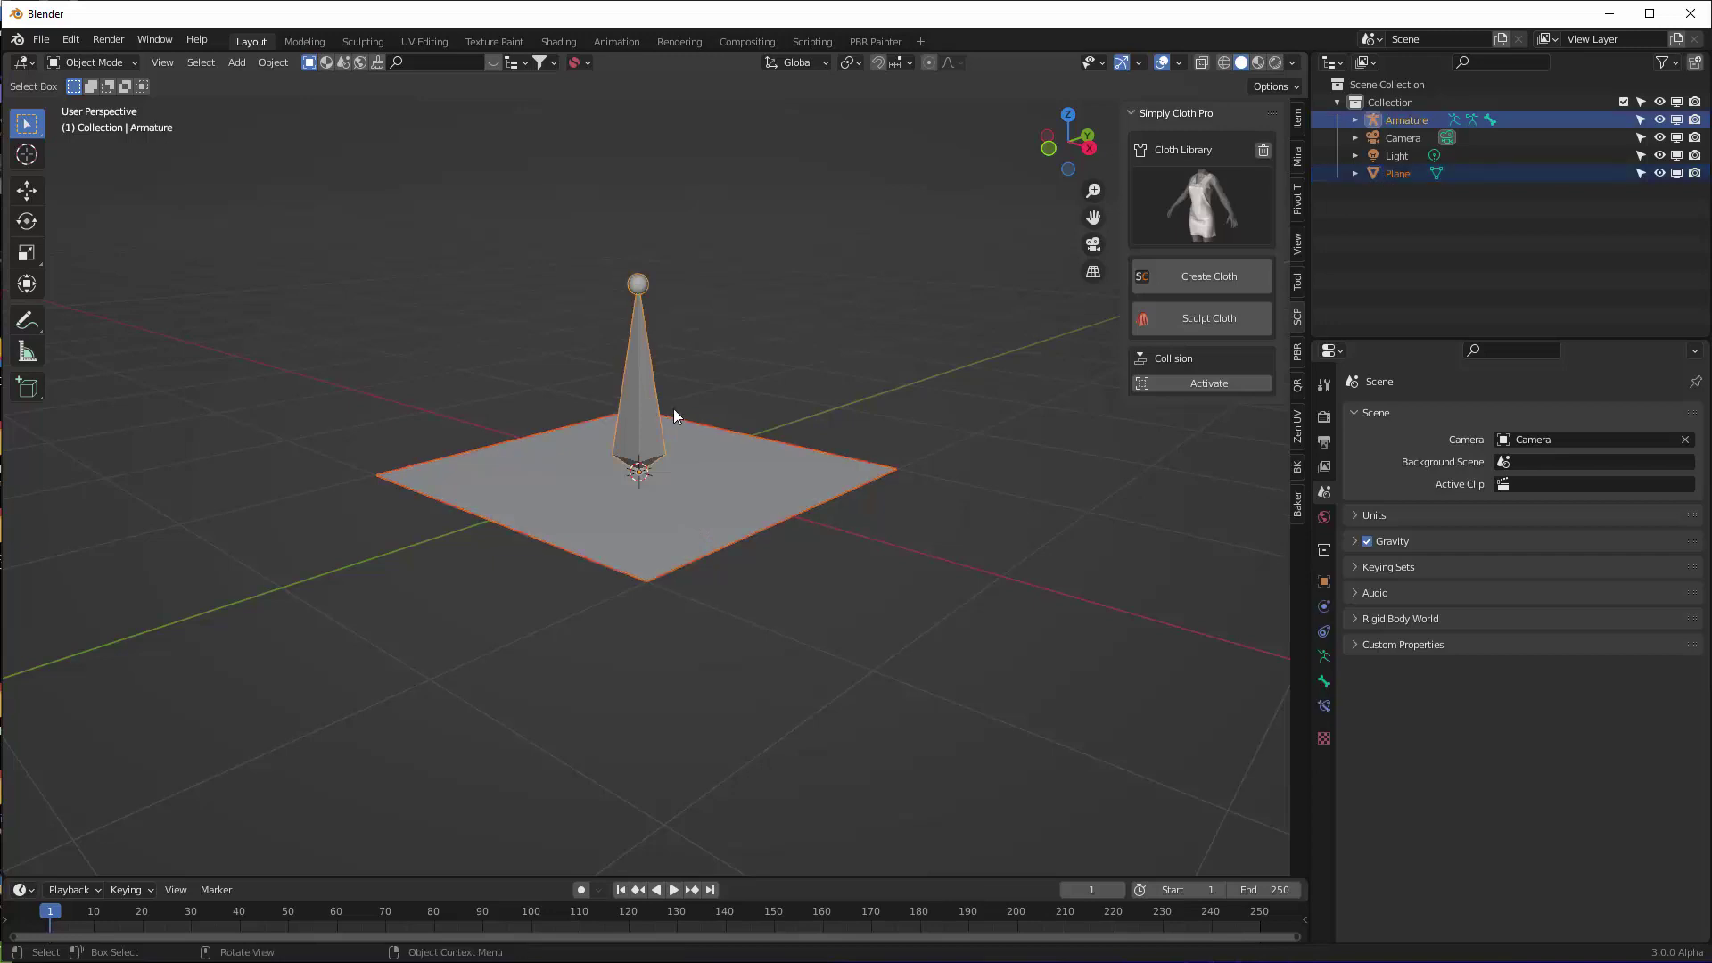
pyautogui.hotkey('ctrl', 'p')
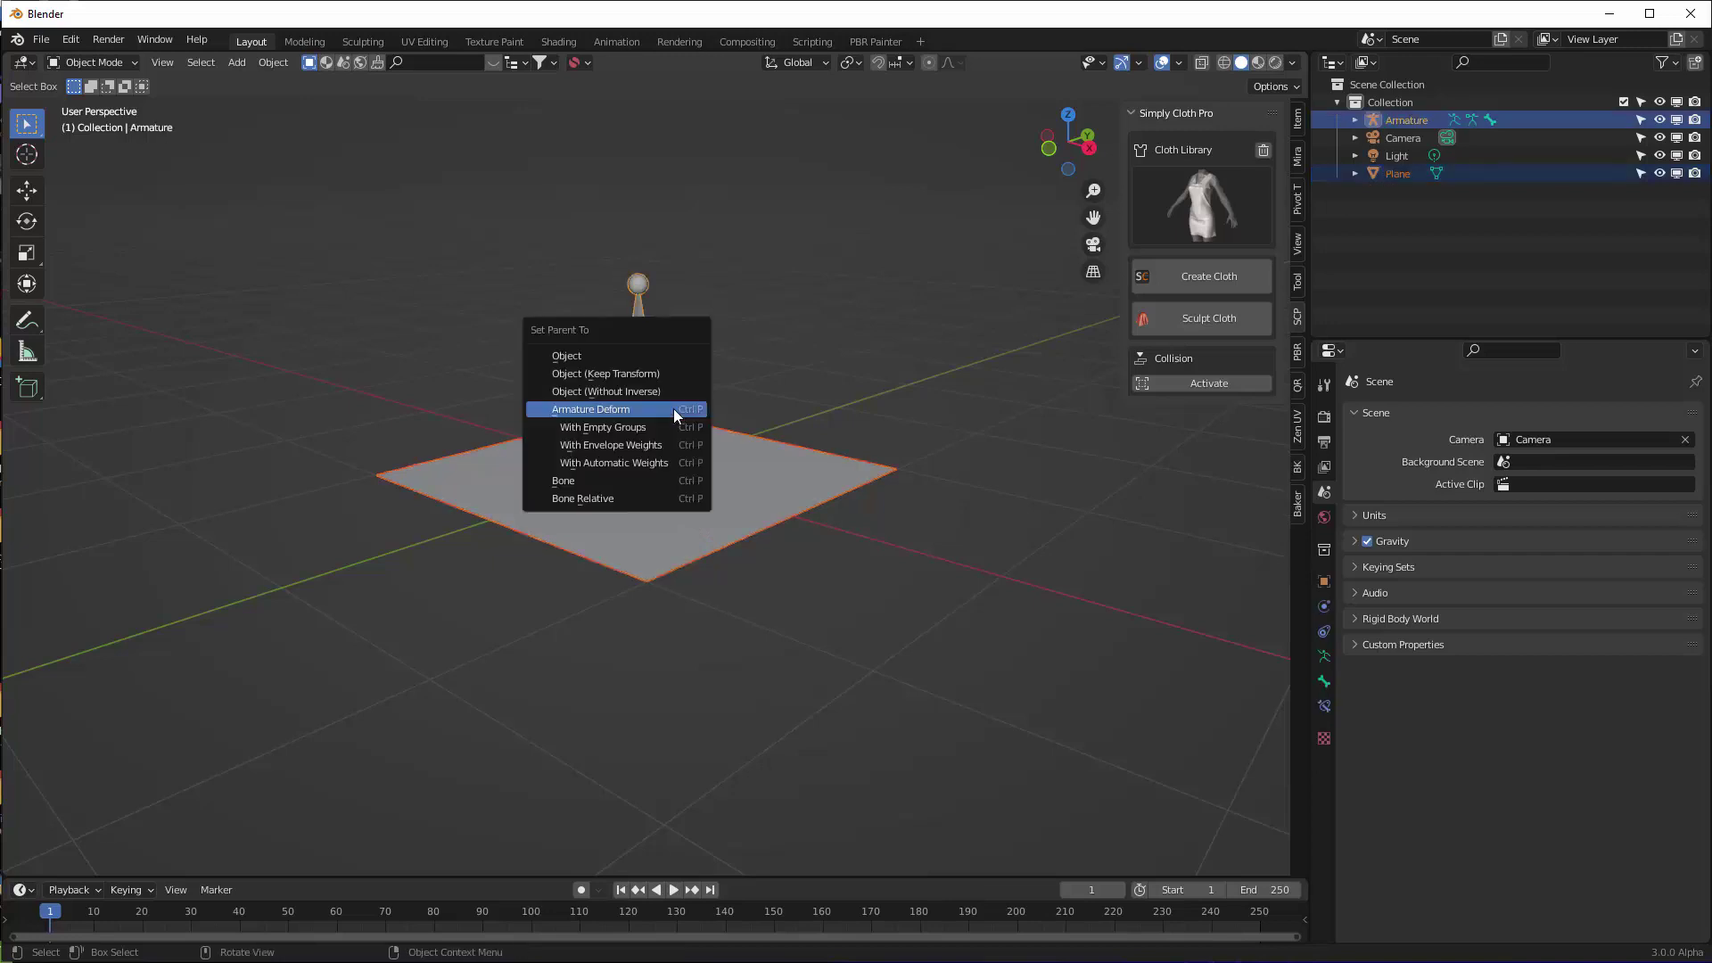
pyautogui.click(615, 410)
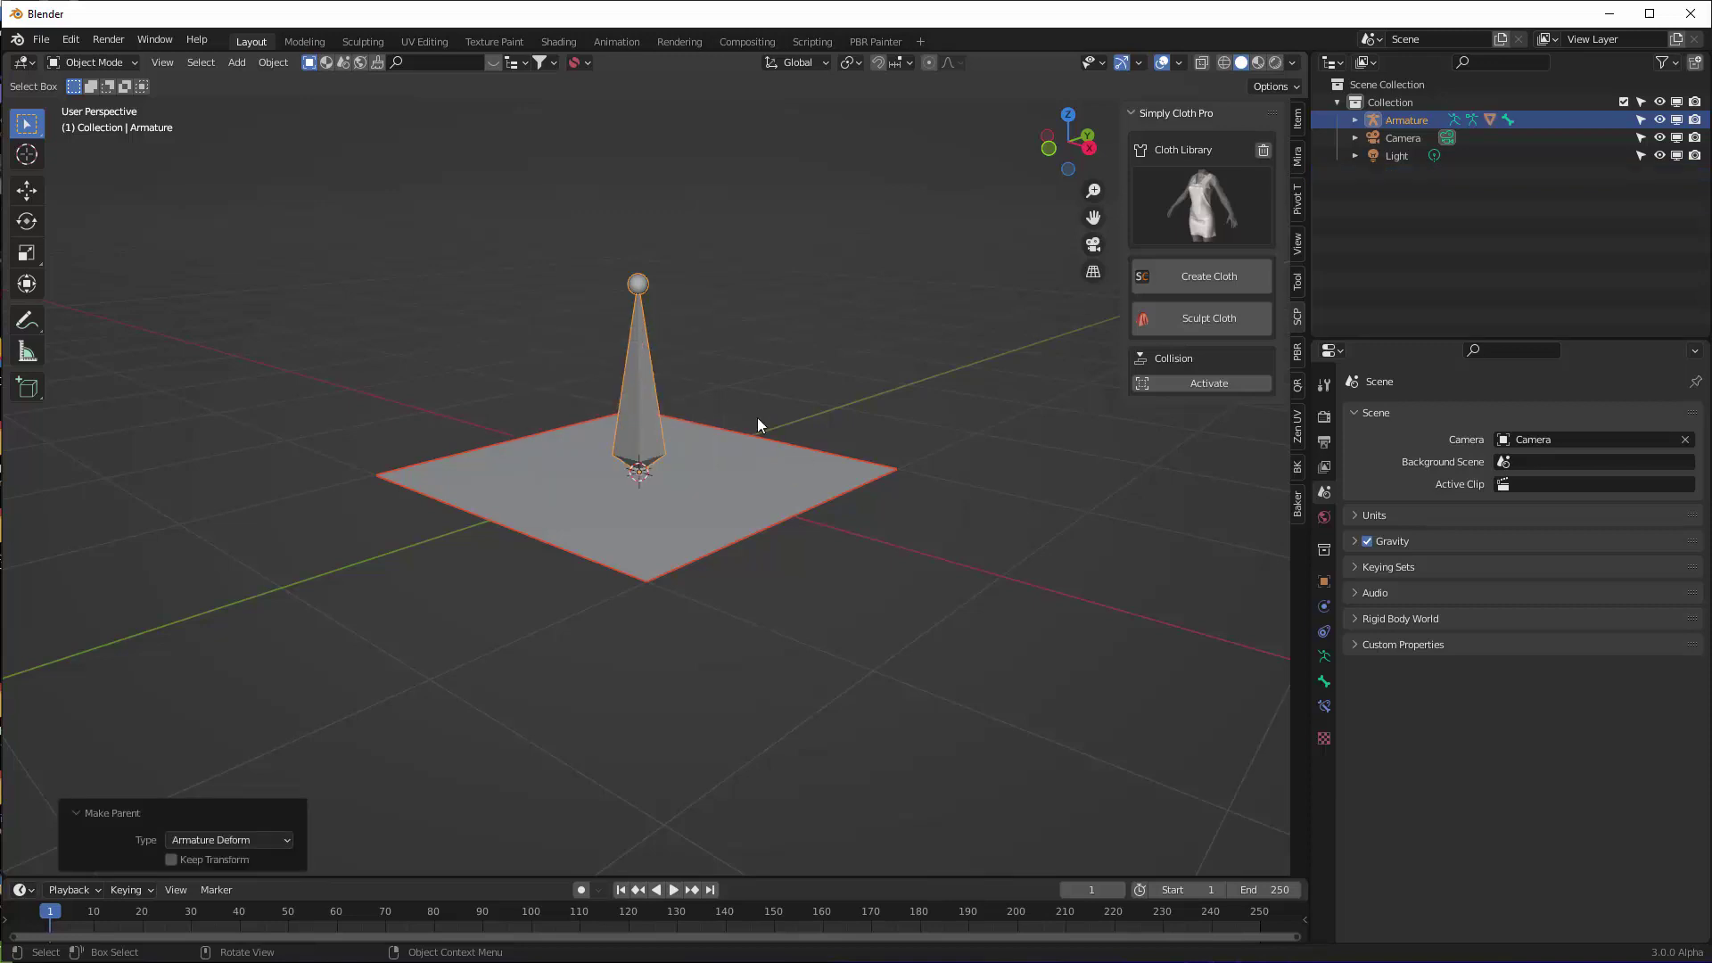
# Convert the plane into a Simply Cloth Pro cloth object and widen the add-on panel
pyautogui.click(714, 454)
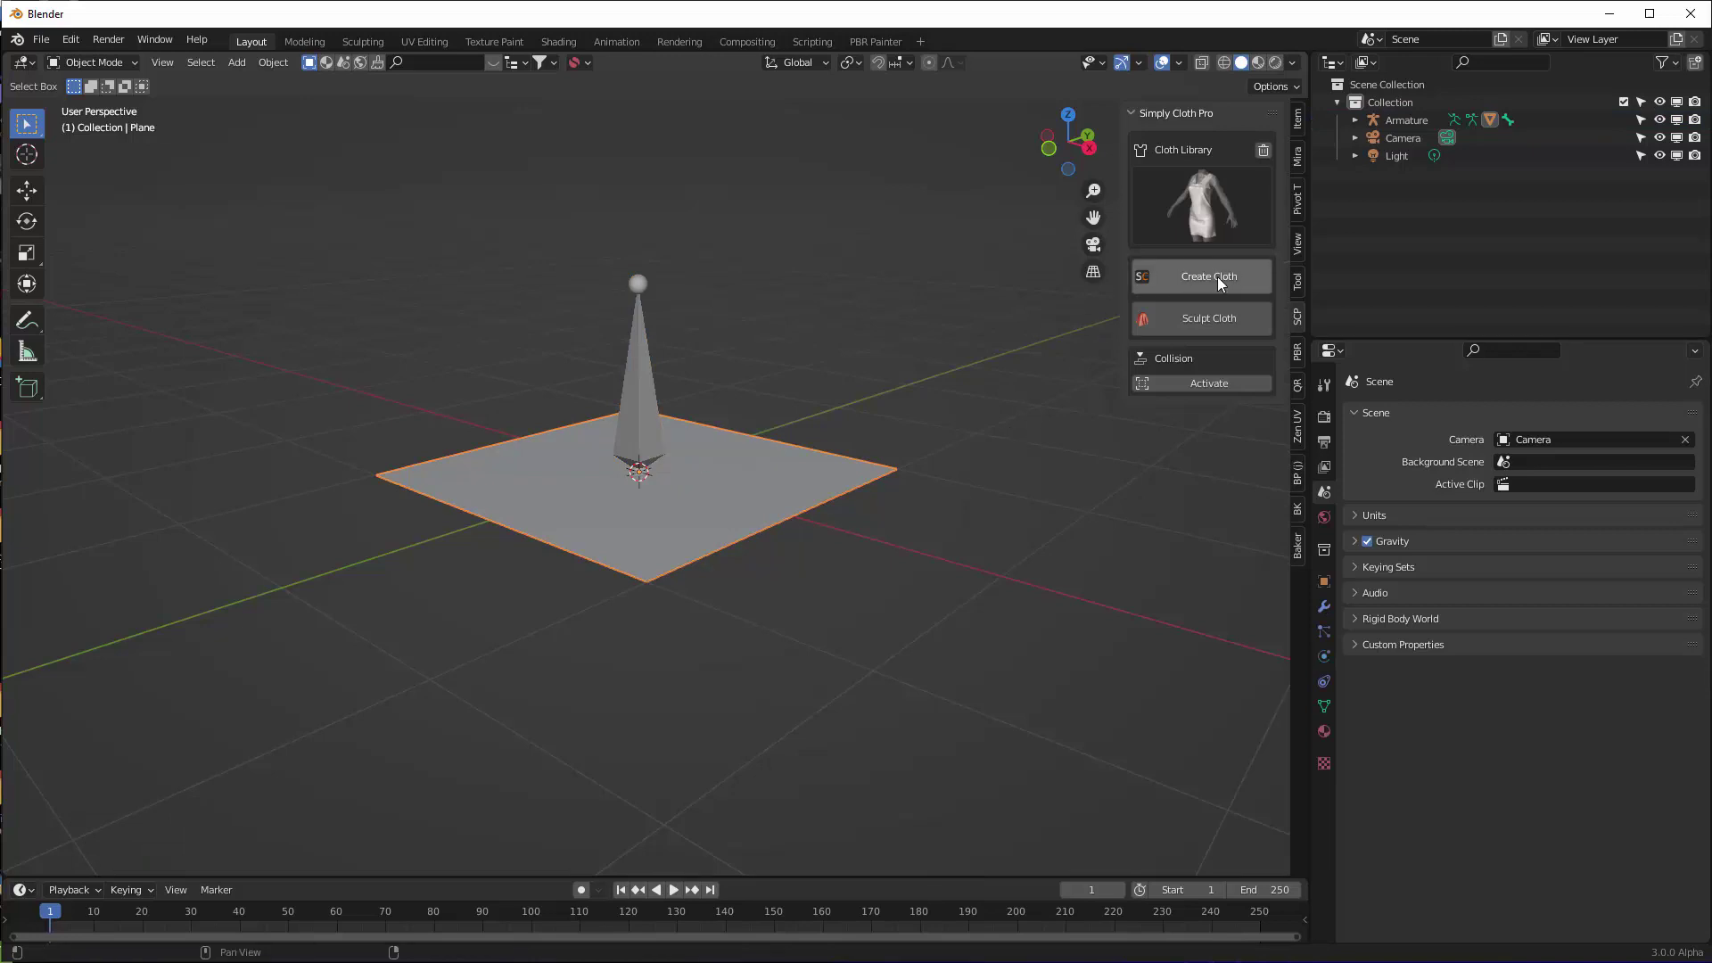
pyautogui.click(1195, 281)
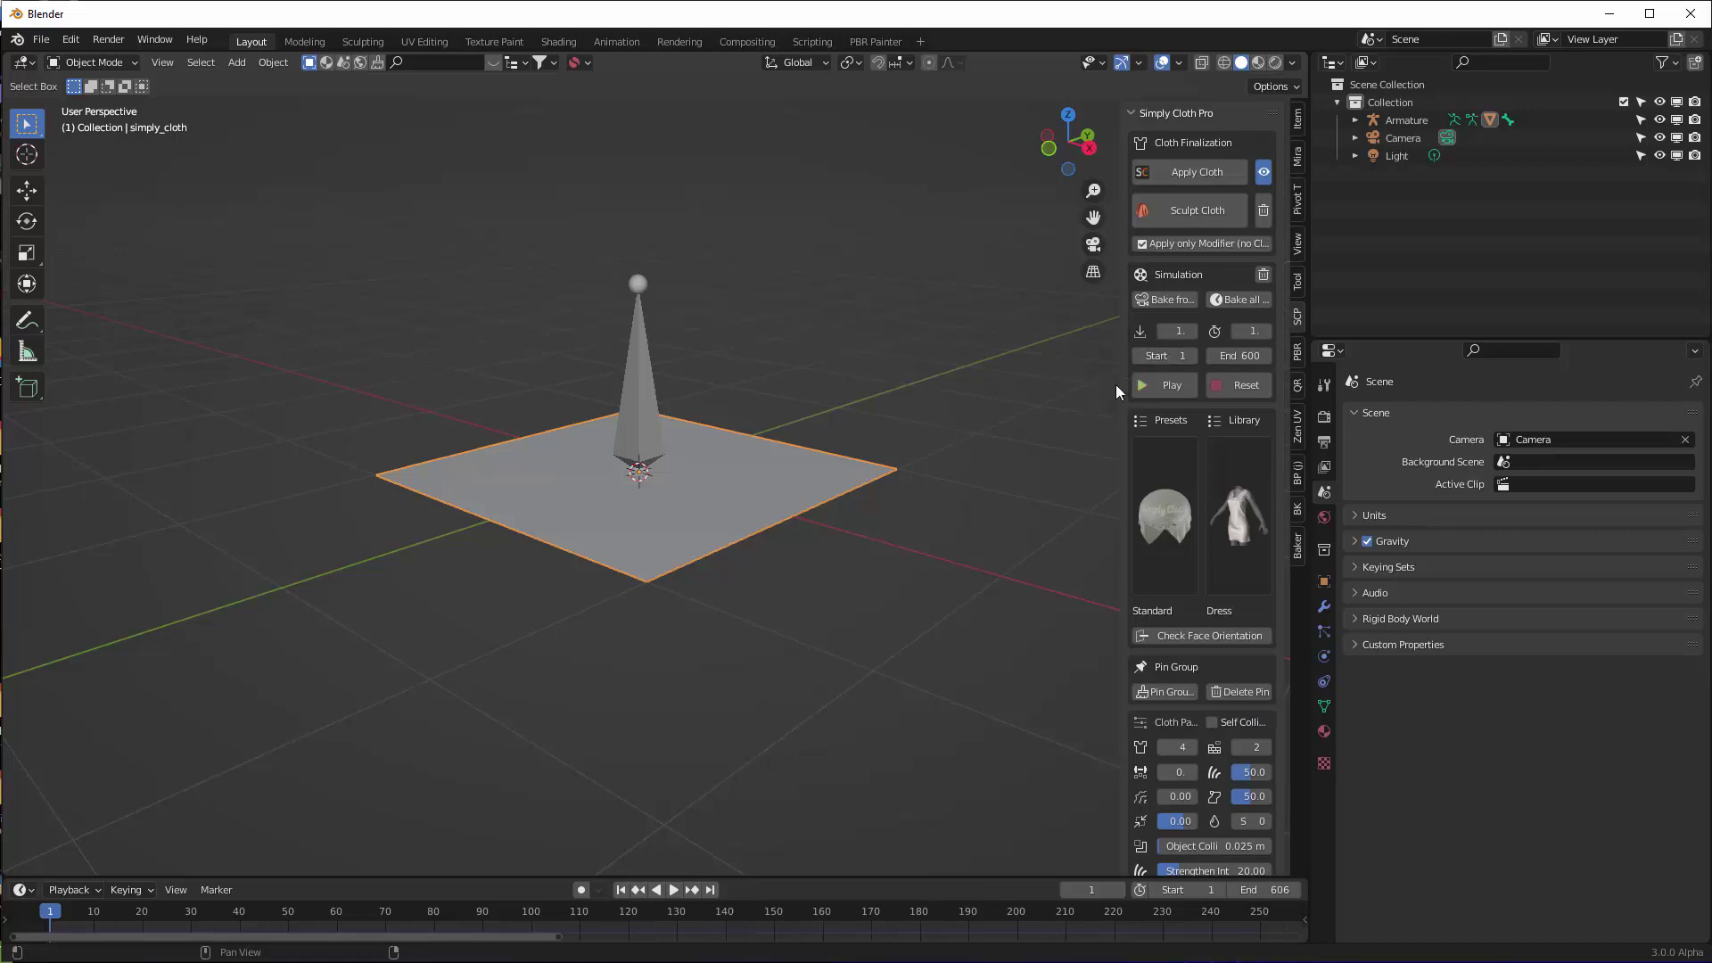
pyautogui.moveTo(1114, 384); pyautogui.dragTo(975, 384)
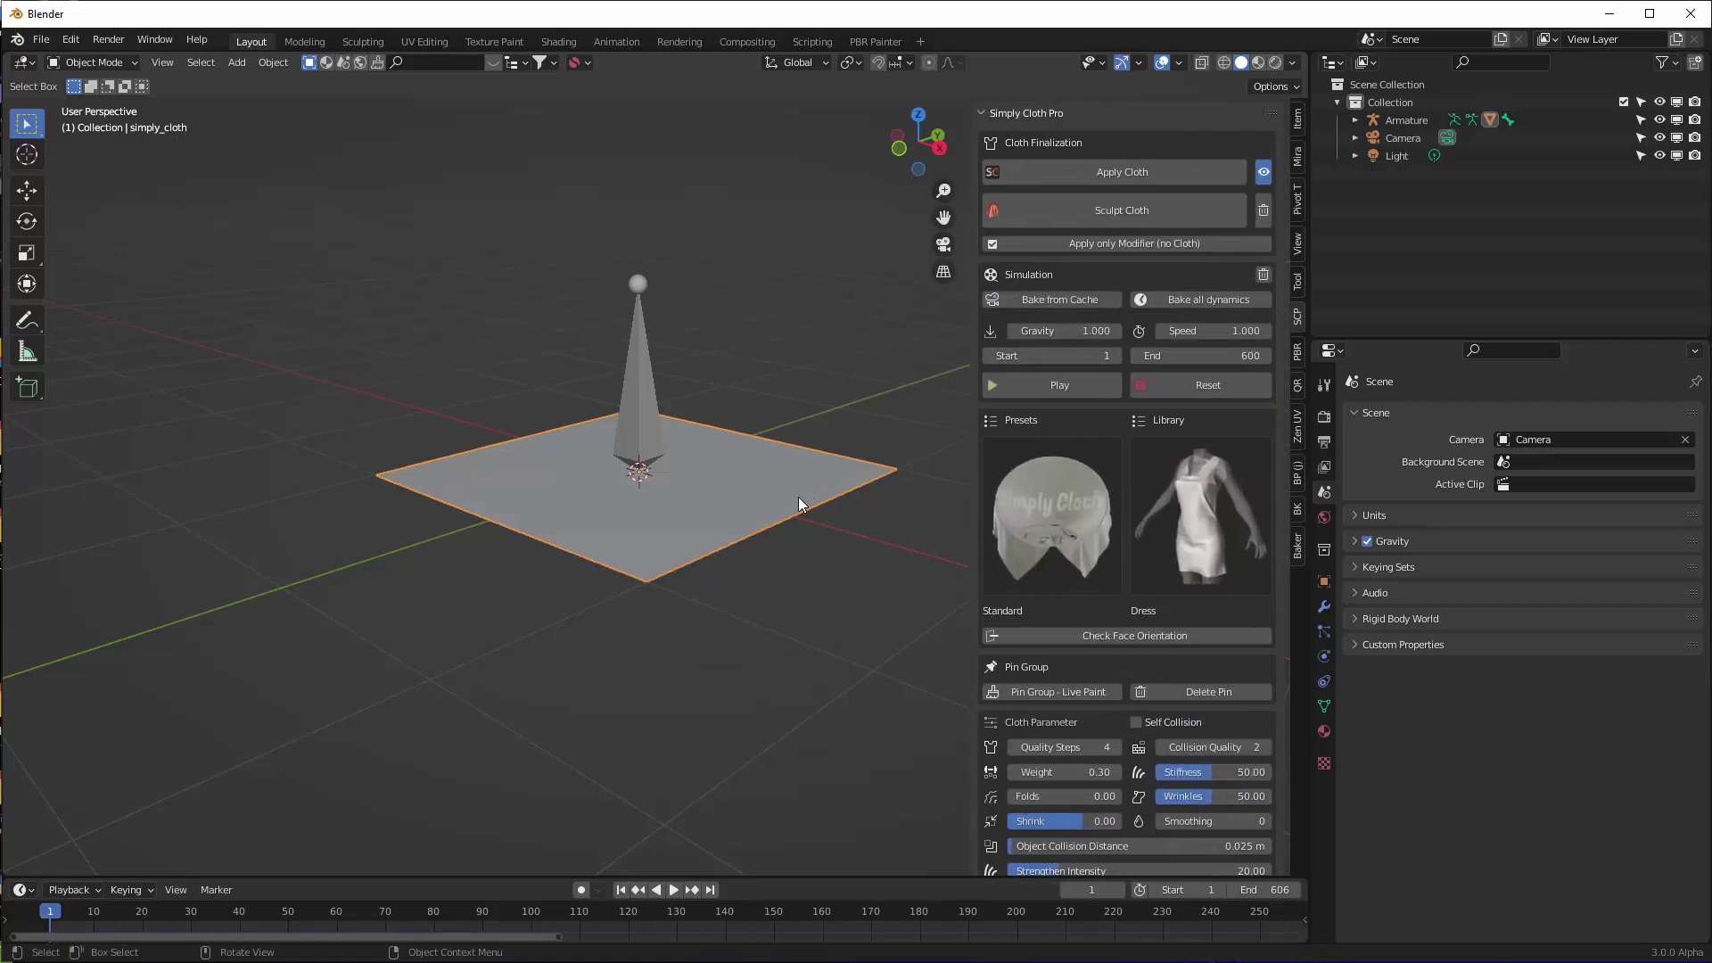
# Test-play the cloth simulation, then rewind to frame 1 and stop playback
pyautogui.moveTo(793, 533); pyautogui.dragTo(758, 419, button='middle')
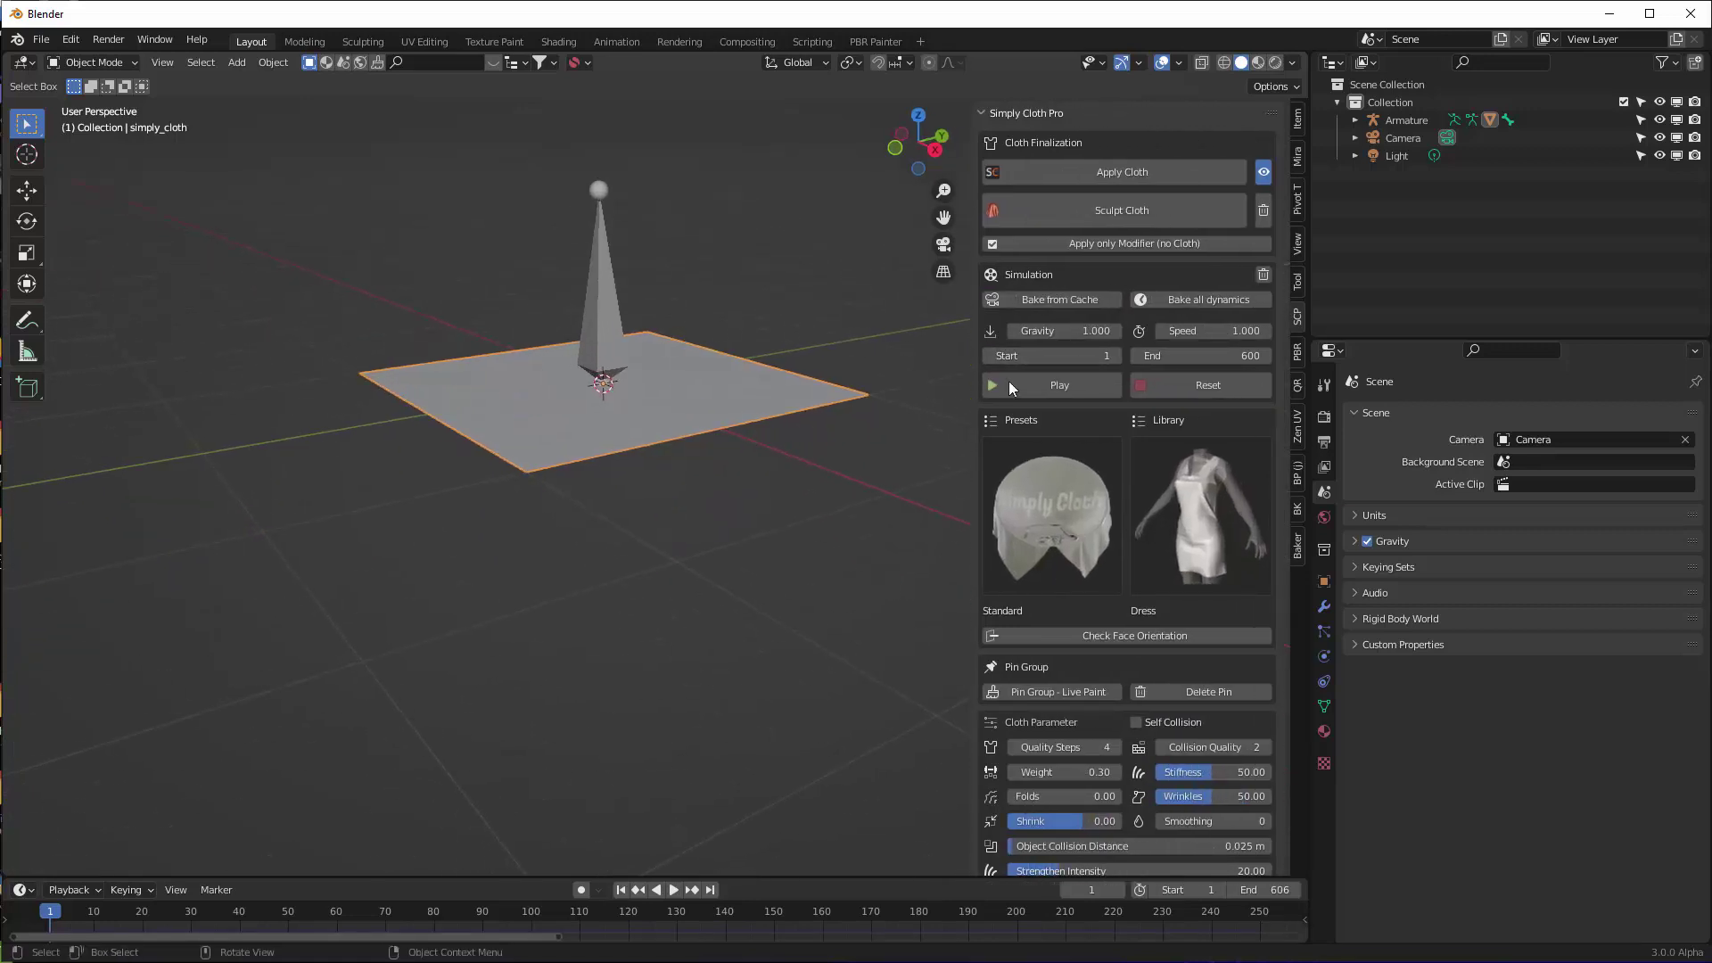
pyautogui.click(1057, 385)
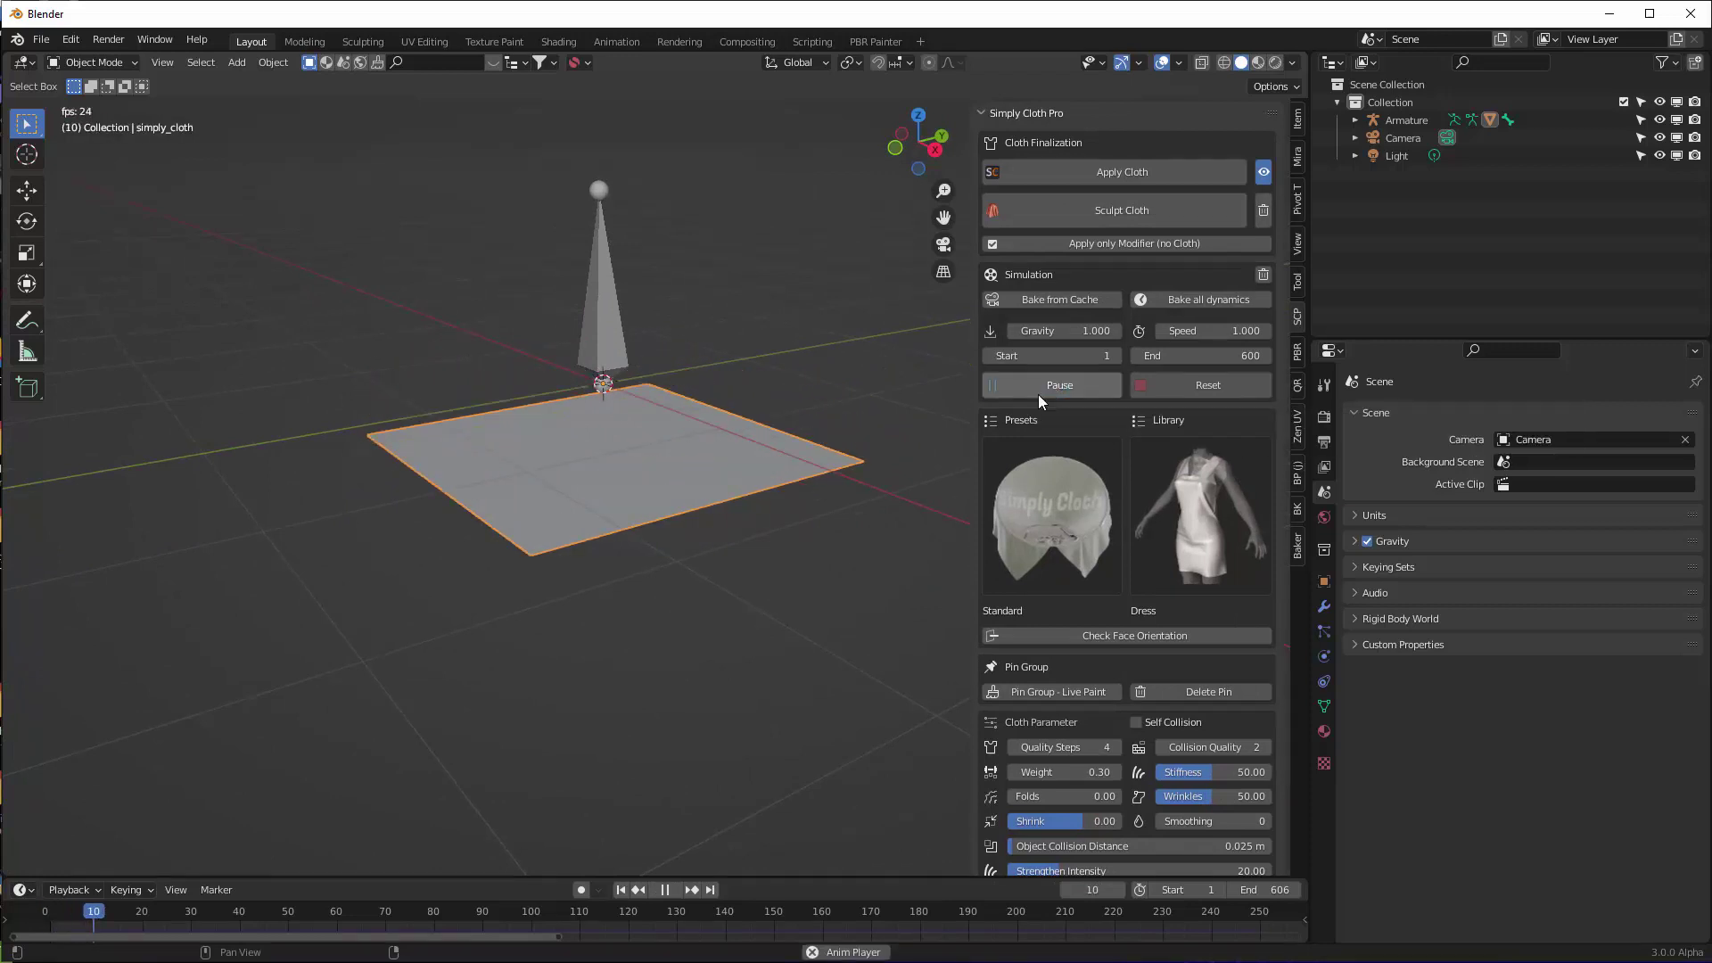
pyautogui.click(51, 921)
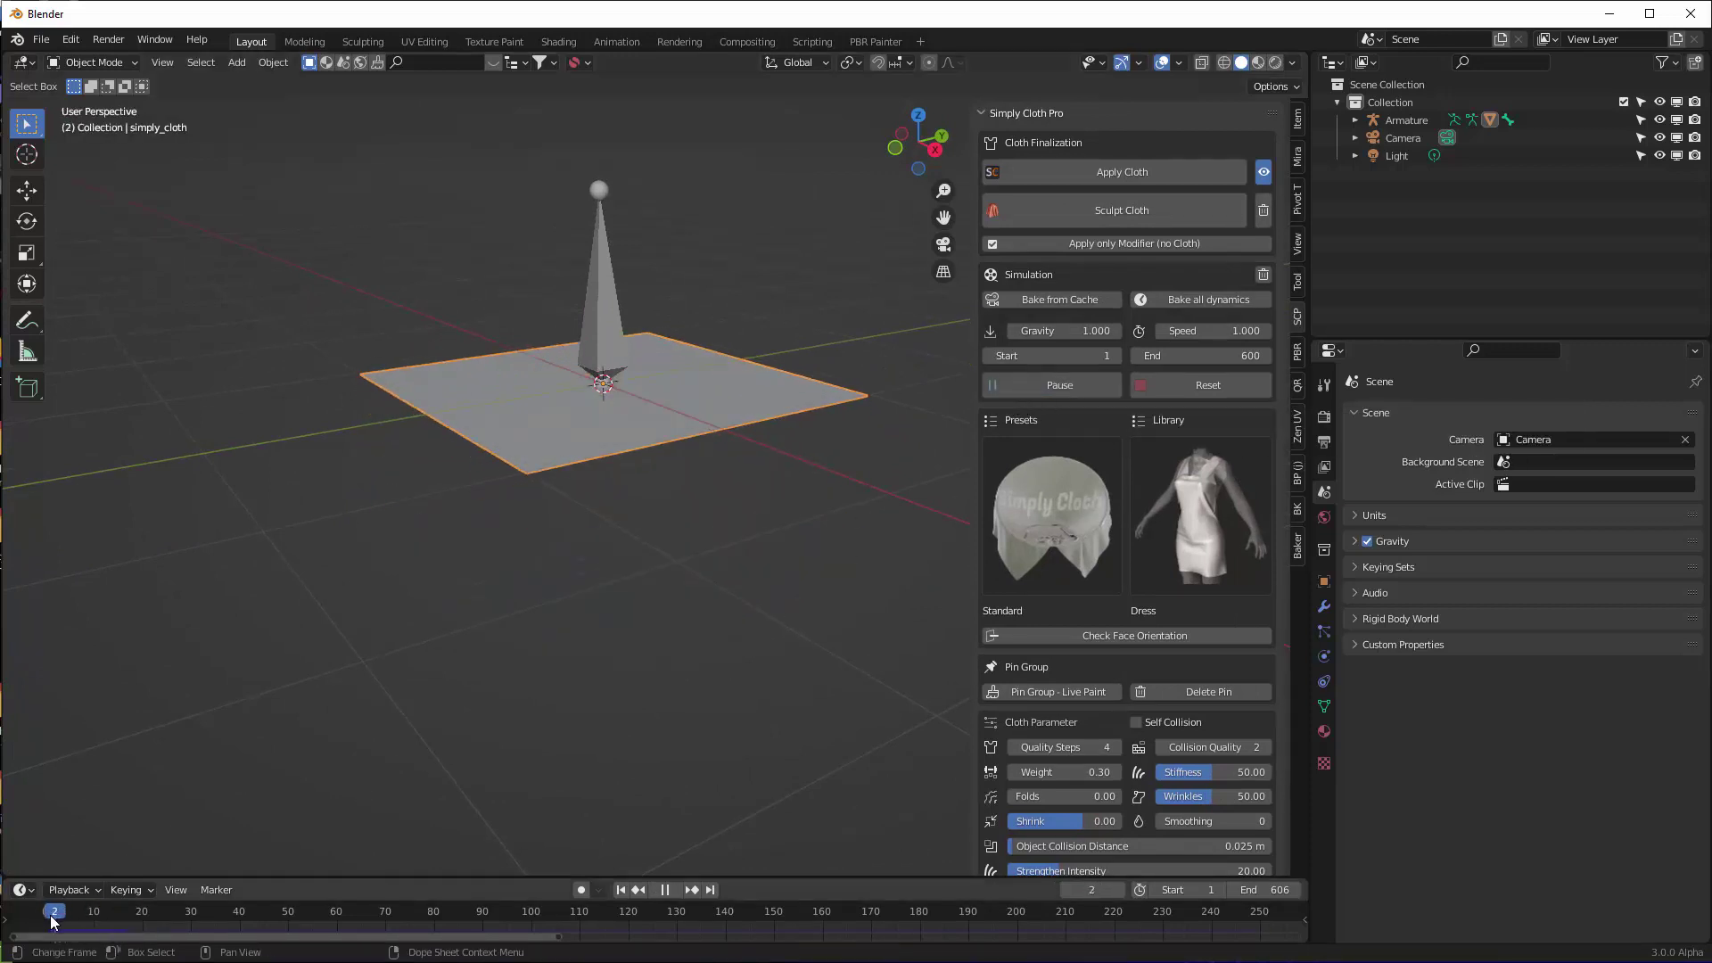
pyautogui.press('space')
pyautogui.moveTo(642, 458); pyautogui.dragTo(819, 487, button='middle')
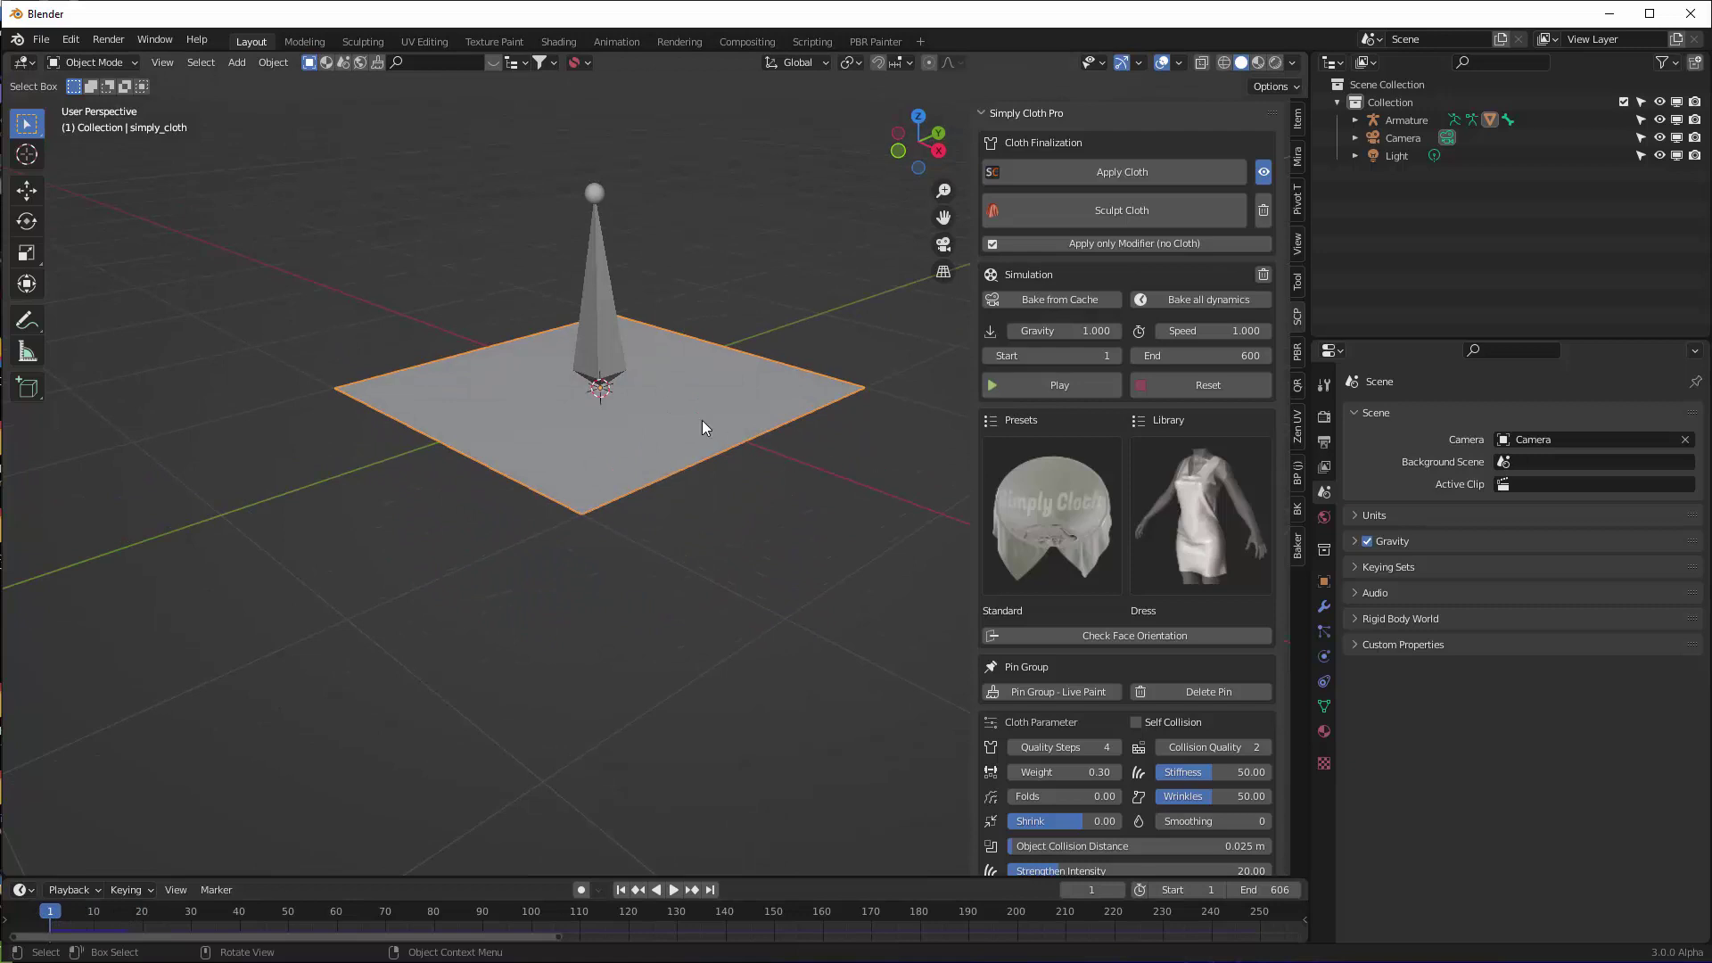
# Enter Edit Mode on the cloth and deselect all its vertices
pyautogui.press('Tab')
pyautogui.moveTo(625, 402); pyautogui.dragTo(648, 446, button='middle')
pyautogui.hotkey('alt', 'a')
# Expand the Armature in the outliner to reveal its bone's name, Bone
pyautogui.scroll(5, 648, 445)
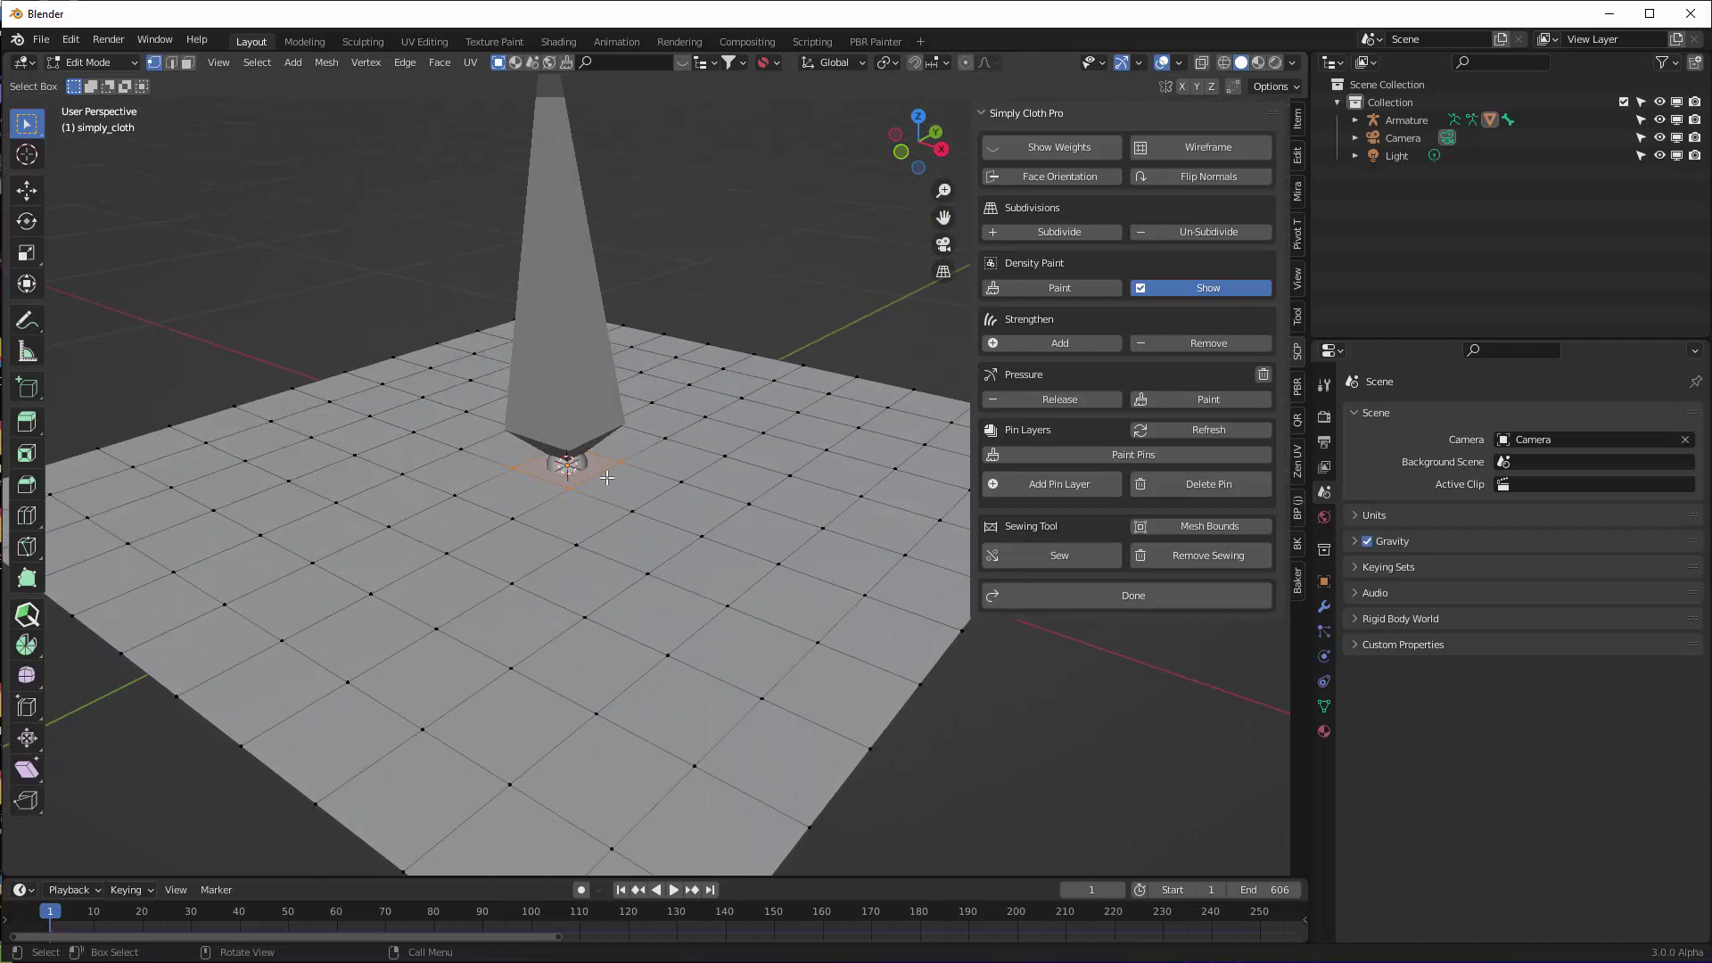
pyautogui.scroll(-3, 607, 478)
pyautogui.moveTo(608, 478); pyautogui.dragTo(584, 377, button='middle')
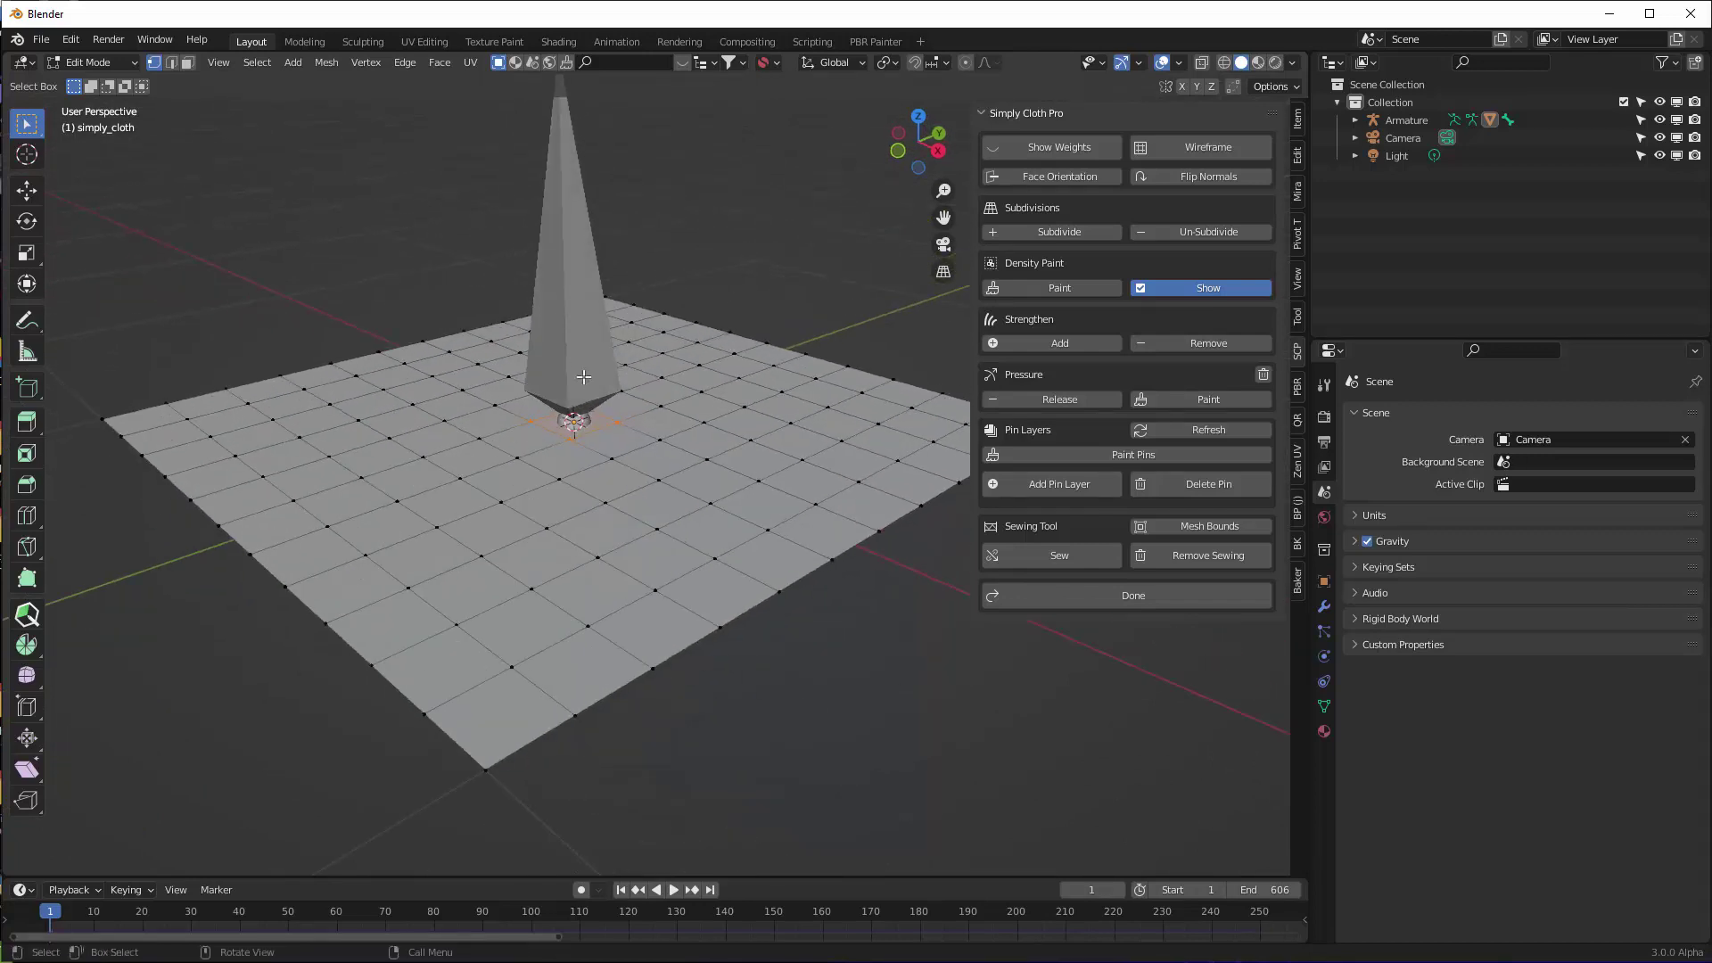
pyautogui.click(1065, 486)
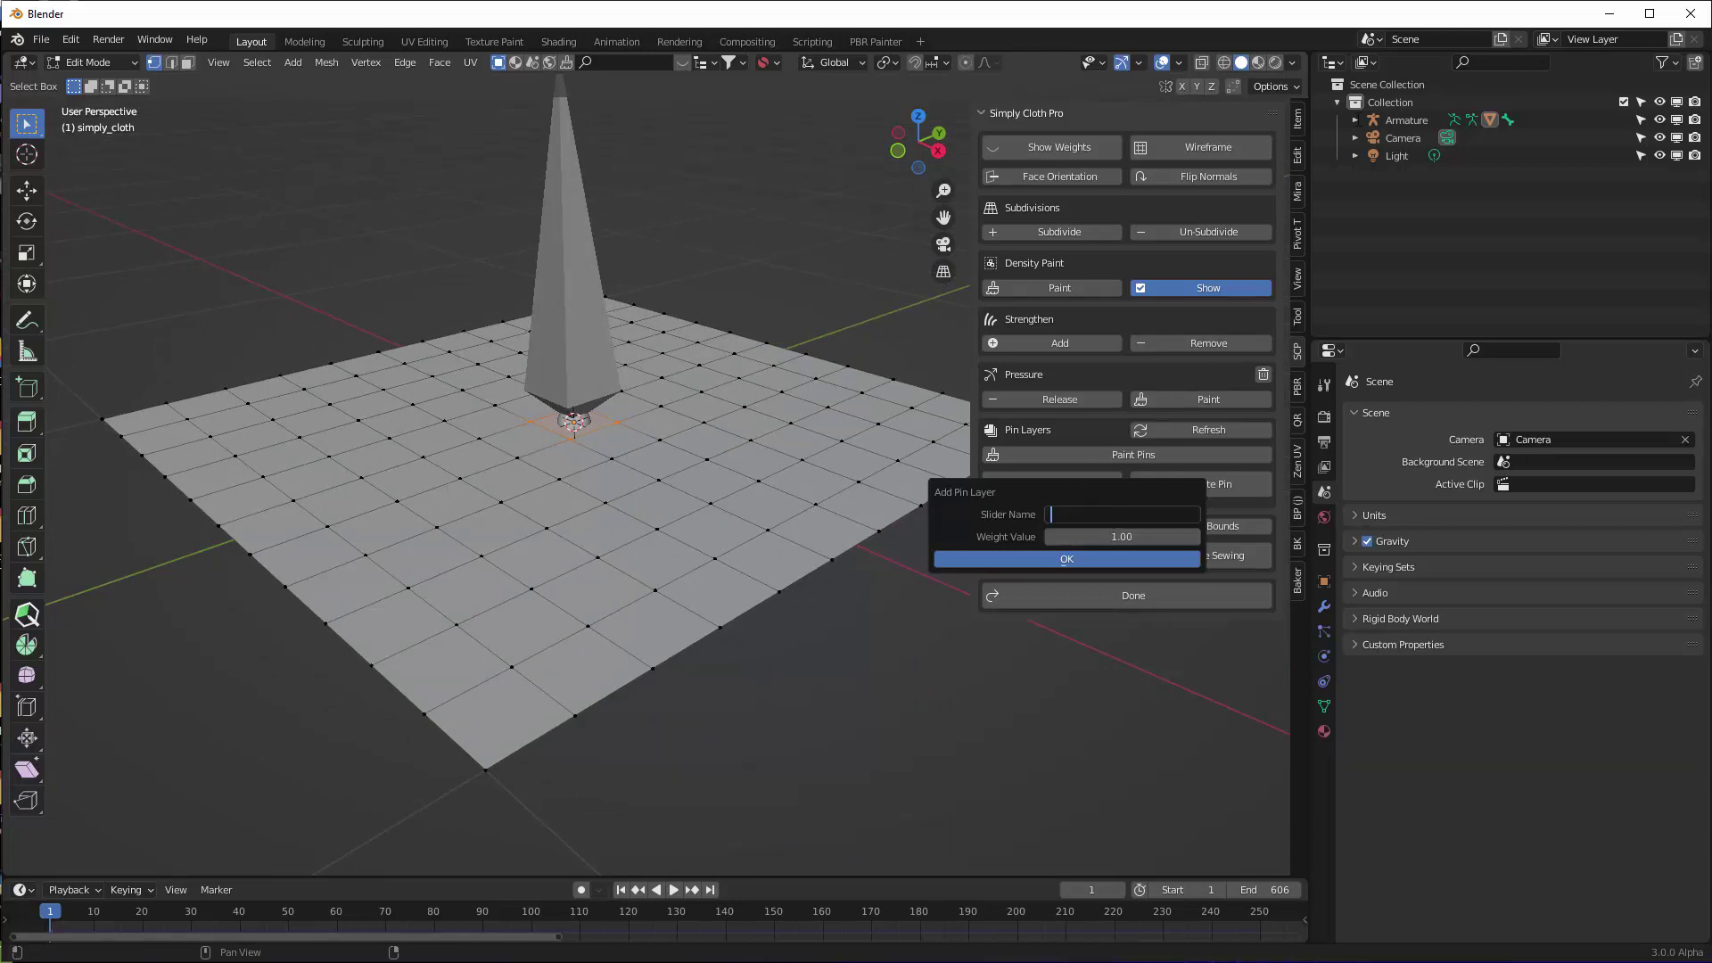
pyautogui.click(1355, 120)
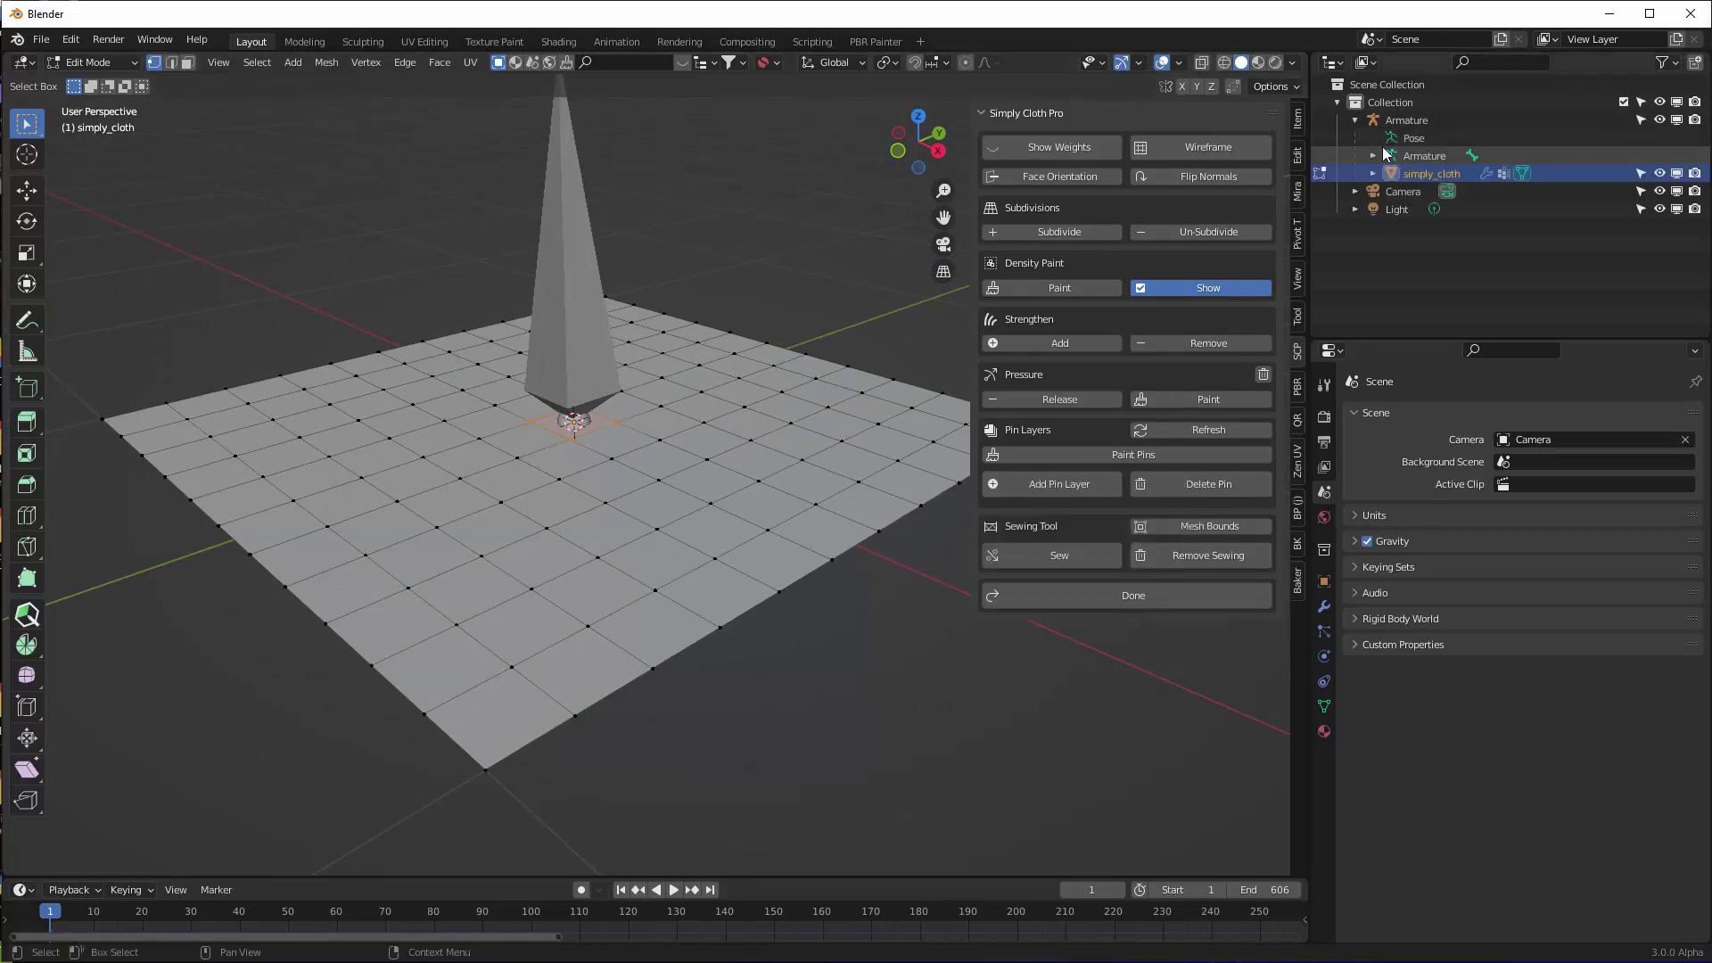
pyautogui.click(1373, 155)
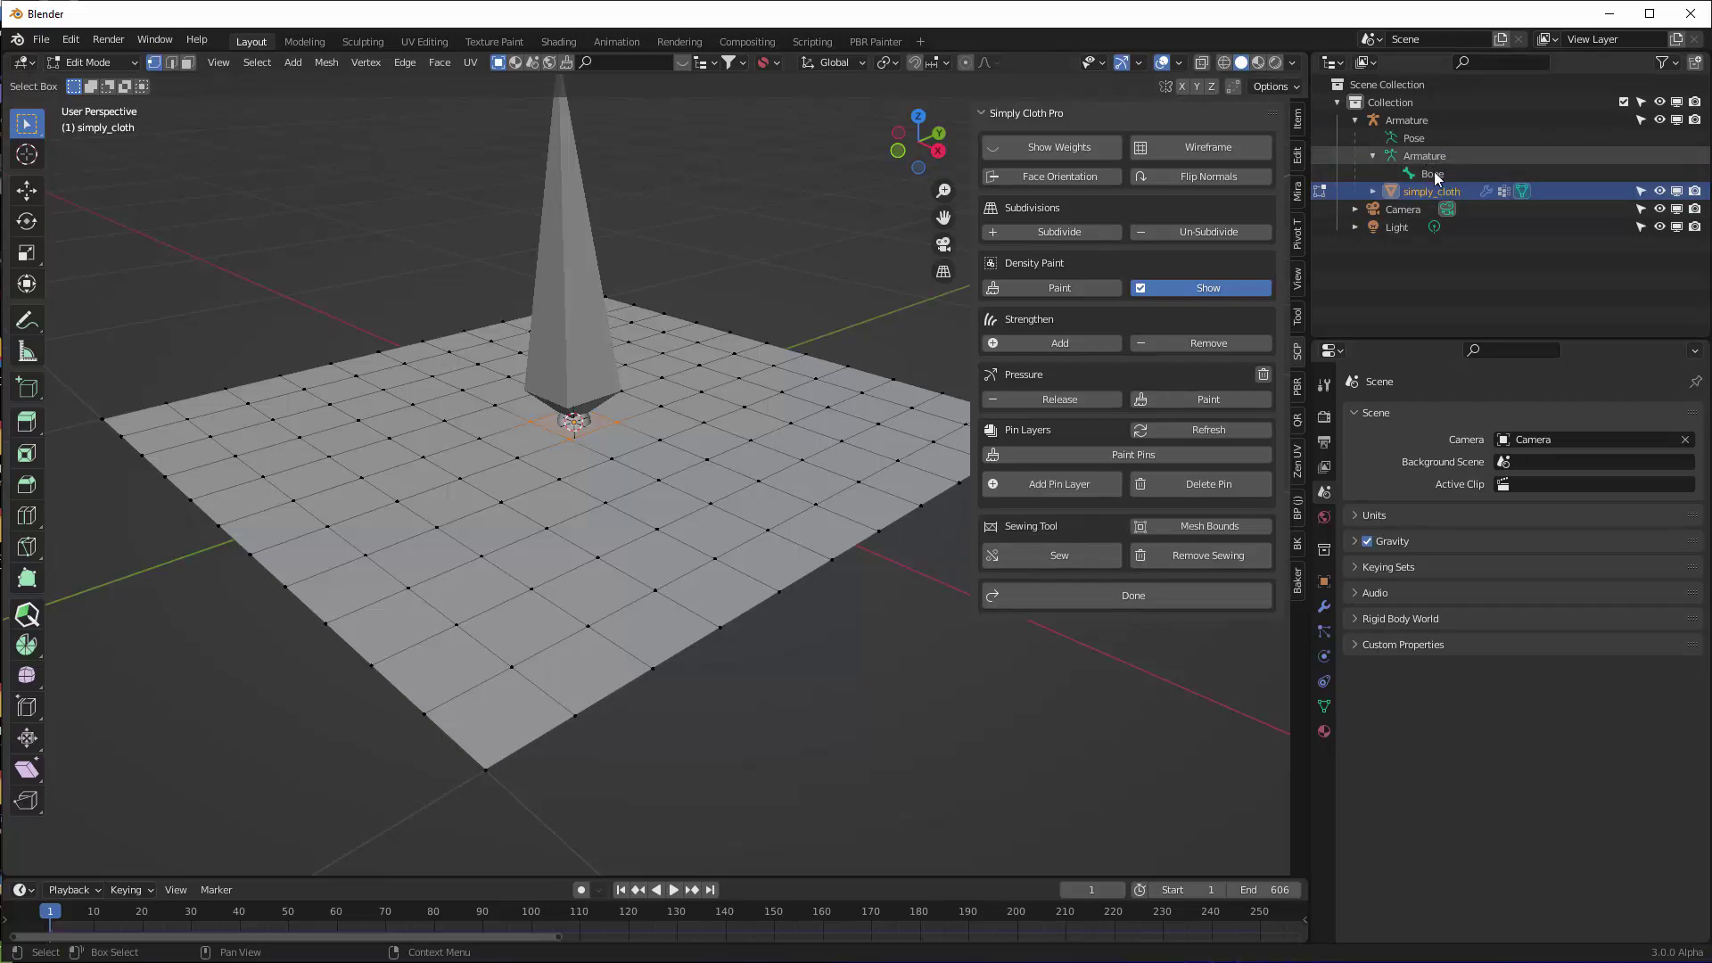
# Add a pin layer named Bone pinning the cloth's centre vertices at weight 1.00
pyautogui.click(1045, 479)
pyautogui.click(1057, 512)
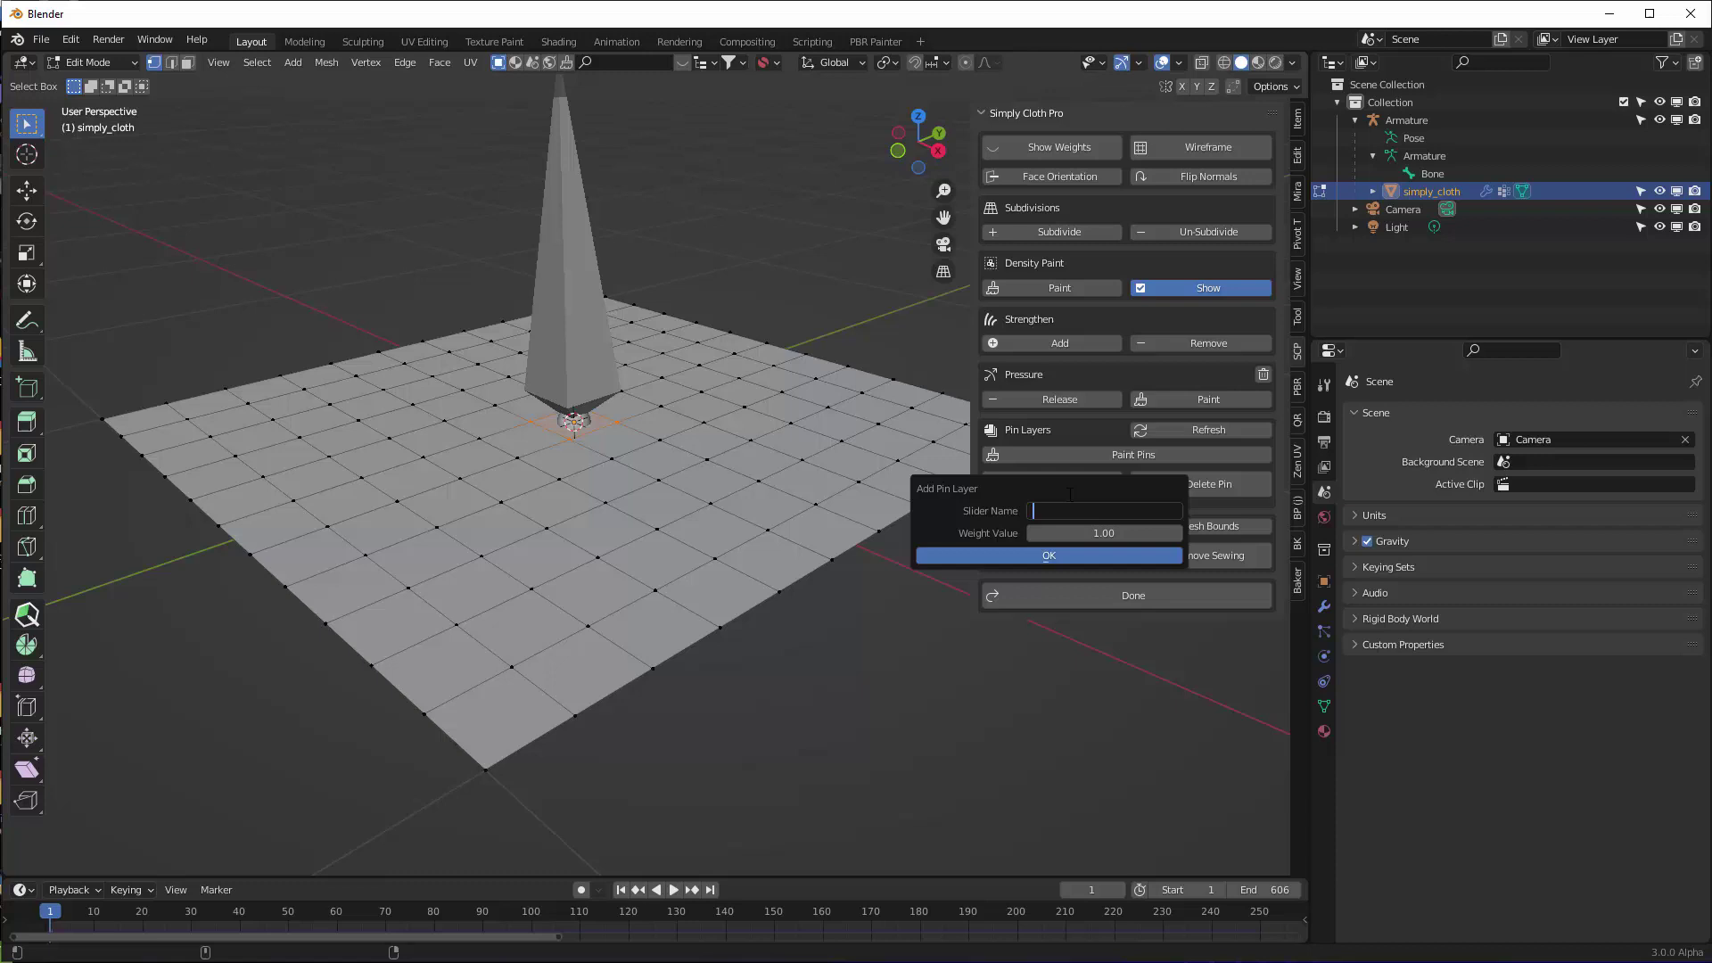
pyautogui.write('Bone')
pyautogui.click(957, 555)
pyautogui.moveTo(597, 439); pyautogui.dragTo(562, 443, button='middle')
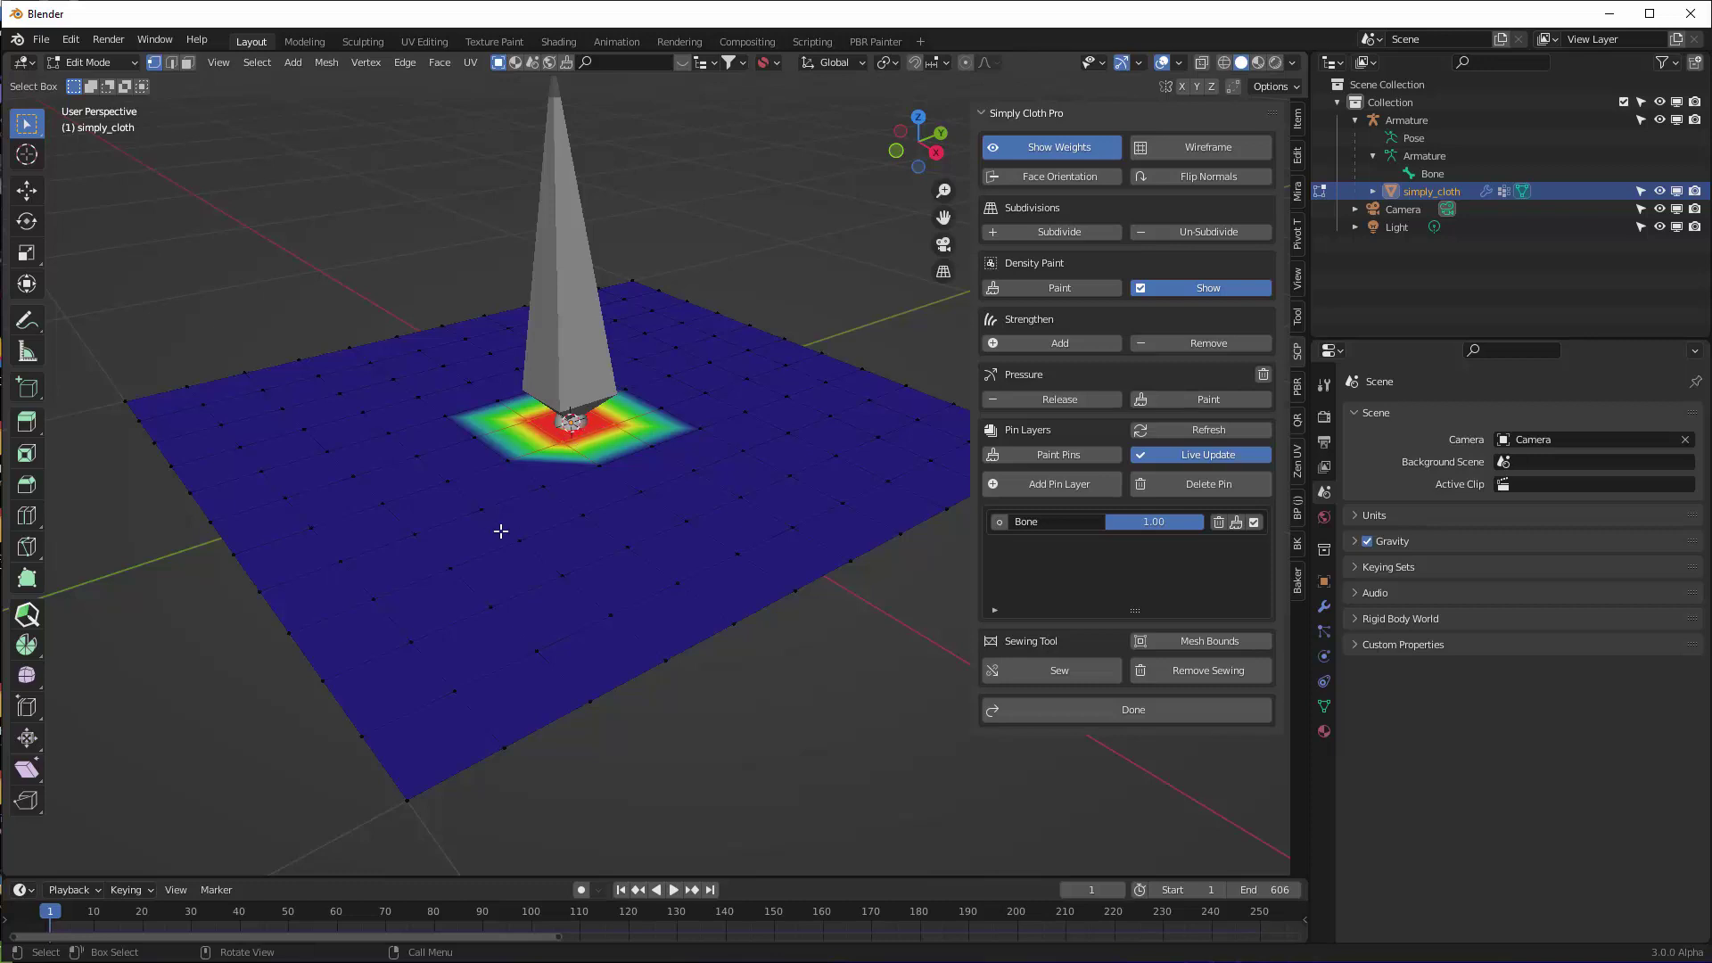
pyautogui.scroll(-2, 720, 506)
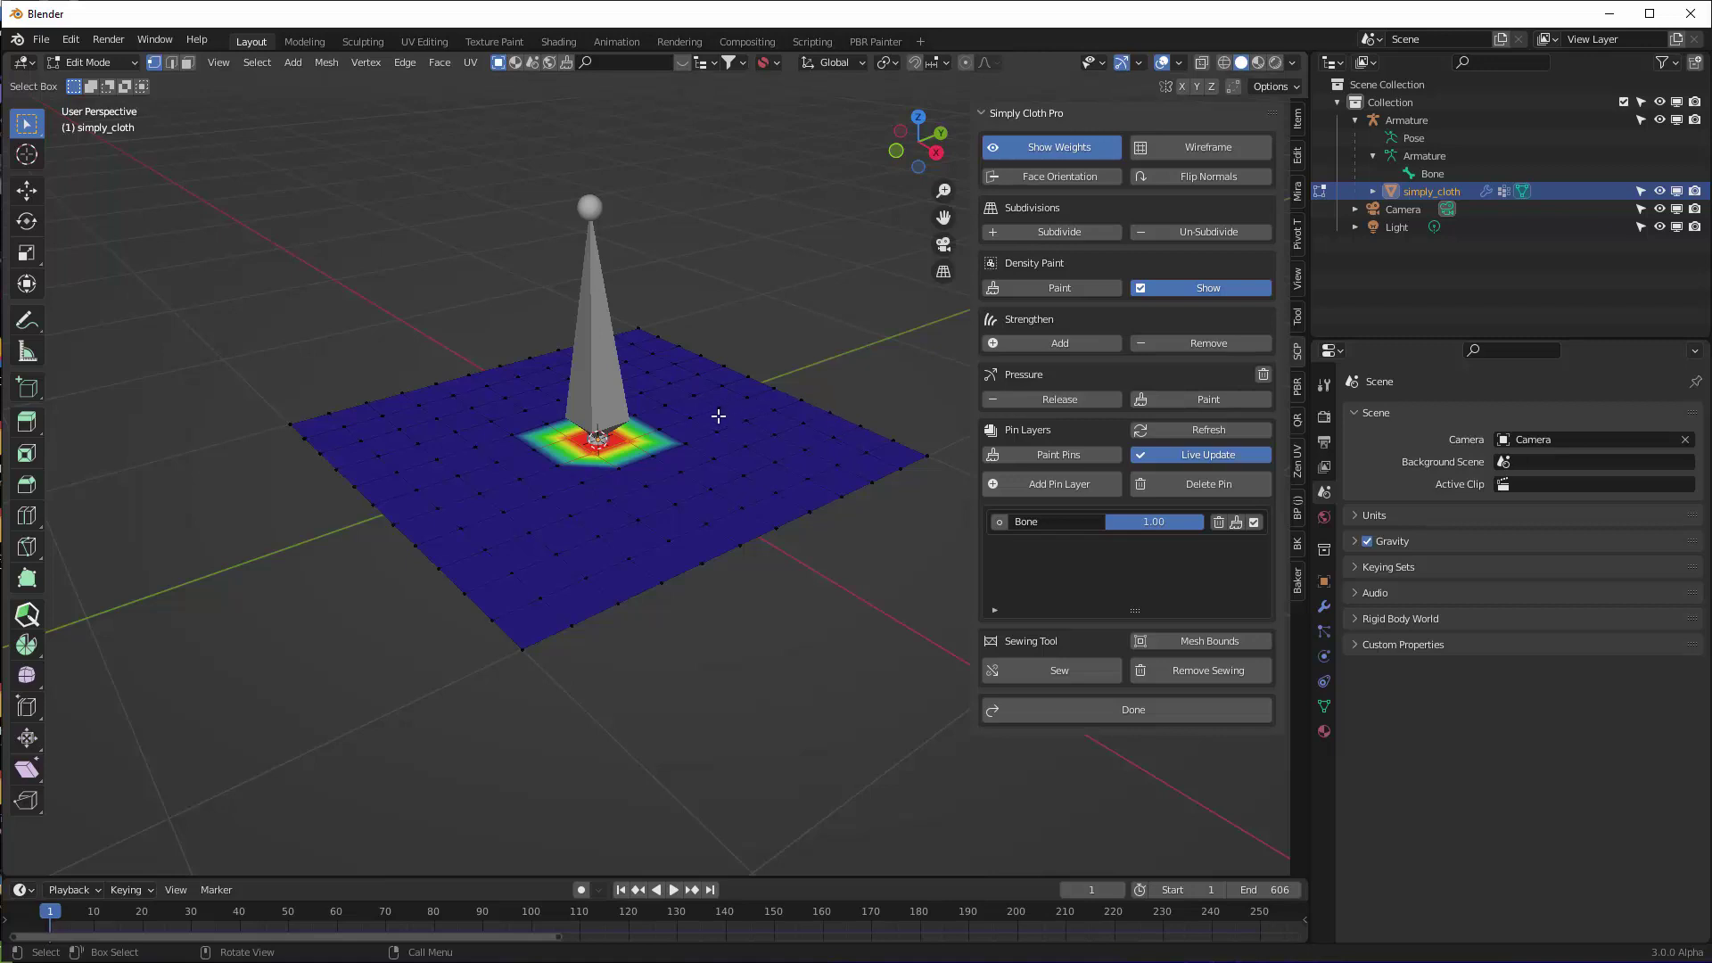
# Back in Object Mode, test-play the pinned cloth's drape, stop it, and rewind to frame 1
pyautogui.press('Tab')
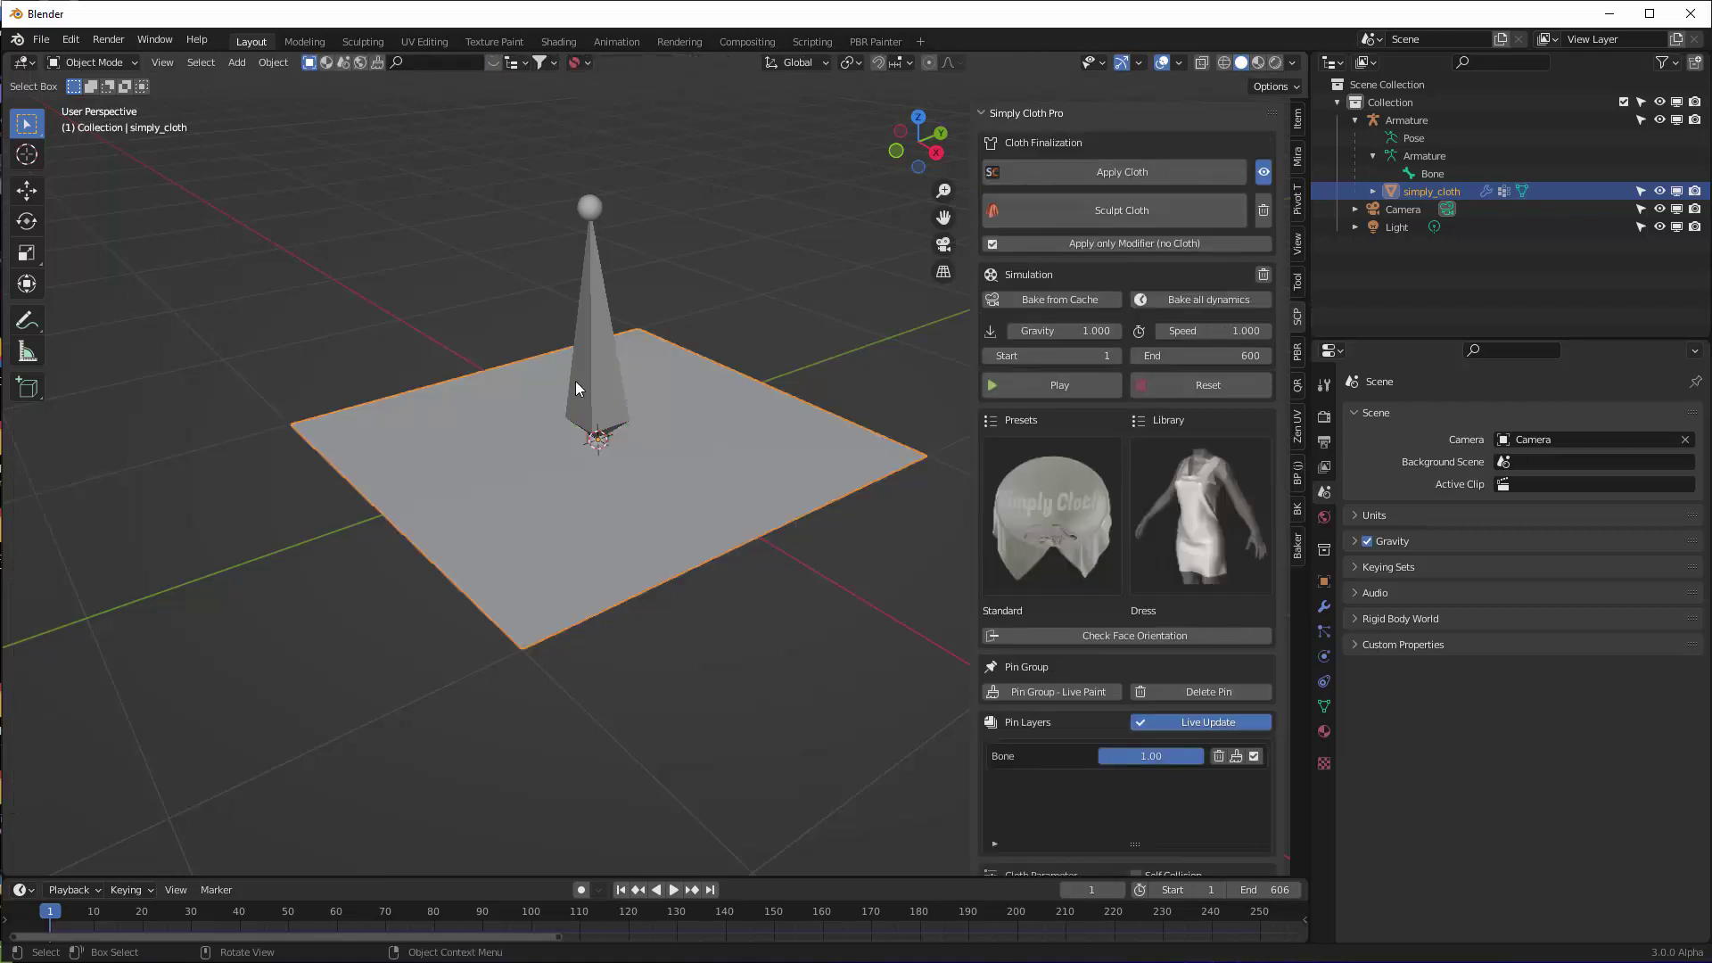
pyautogui.click(1065, 381)
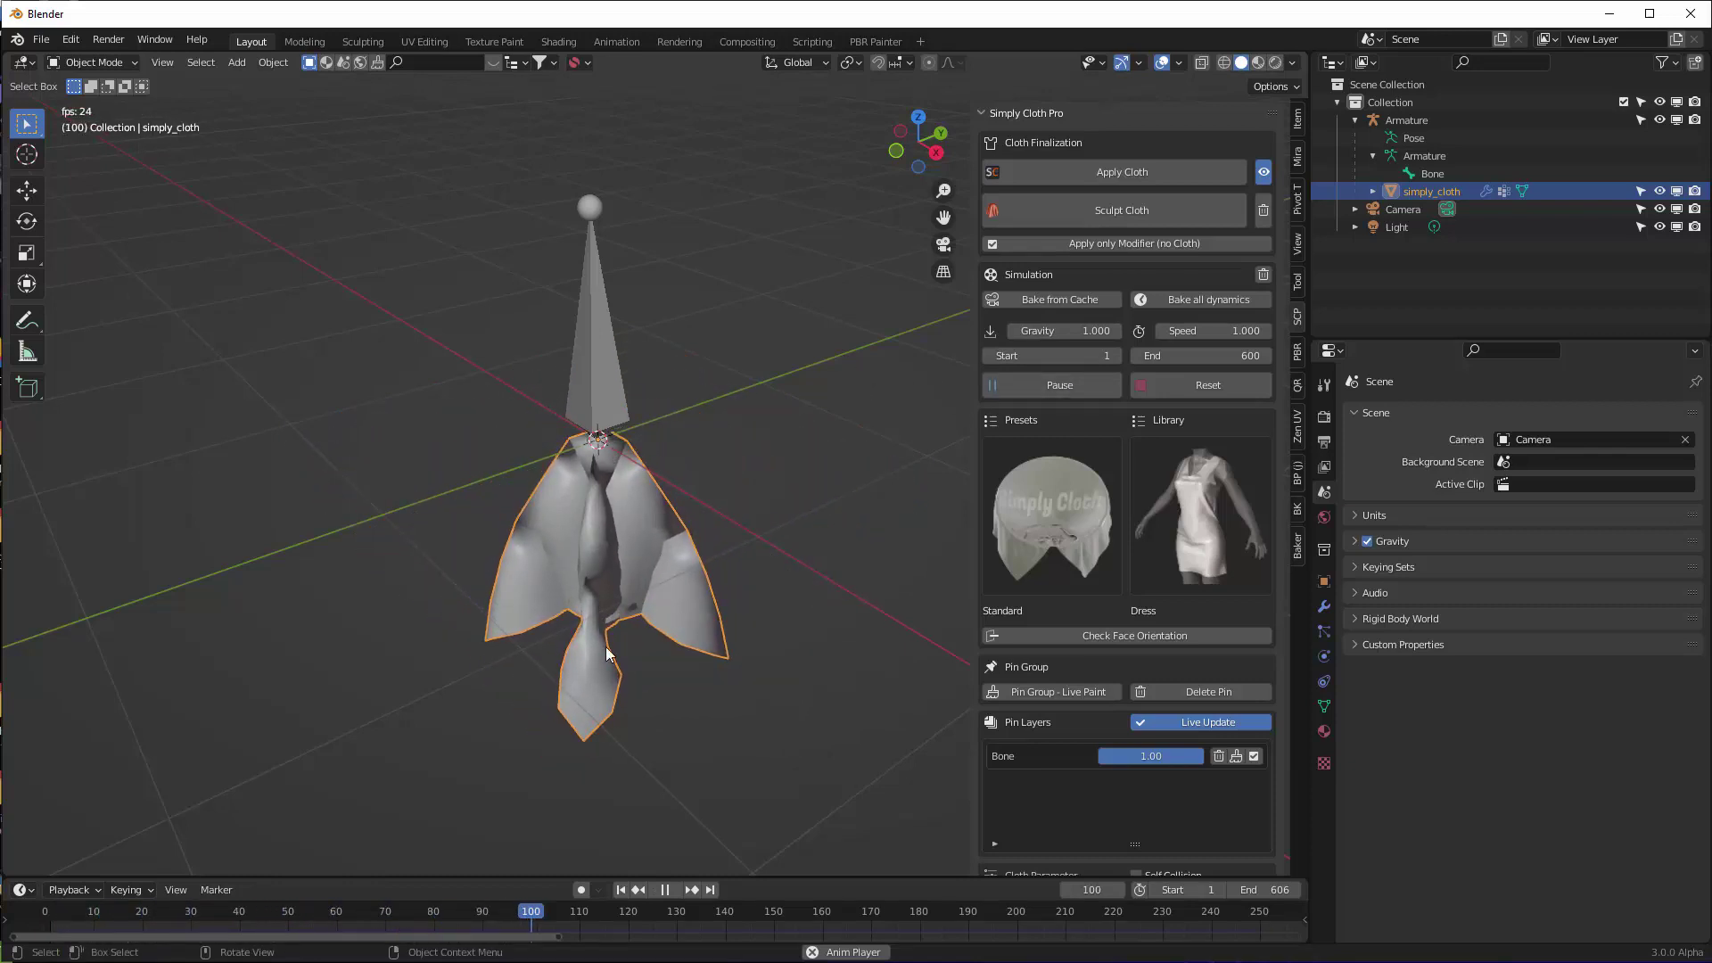
pyautogui.press('space')
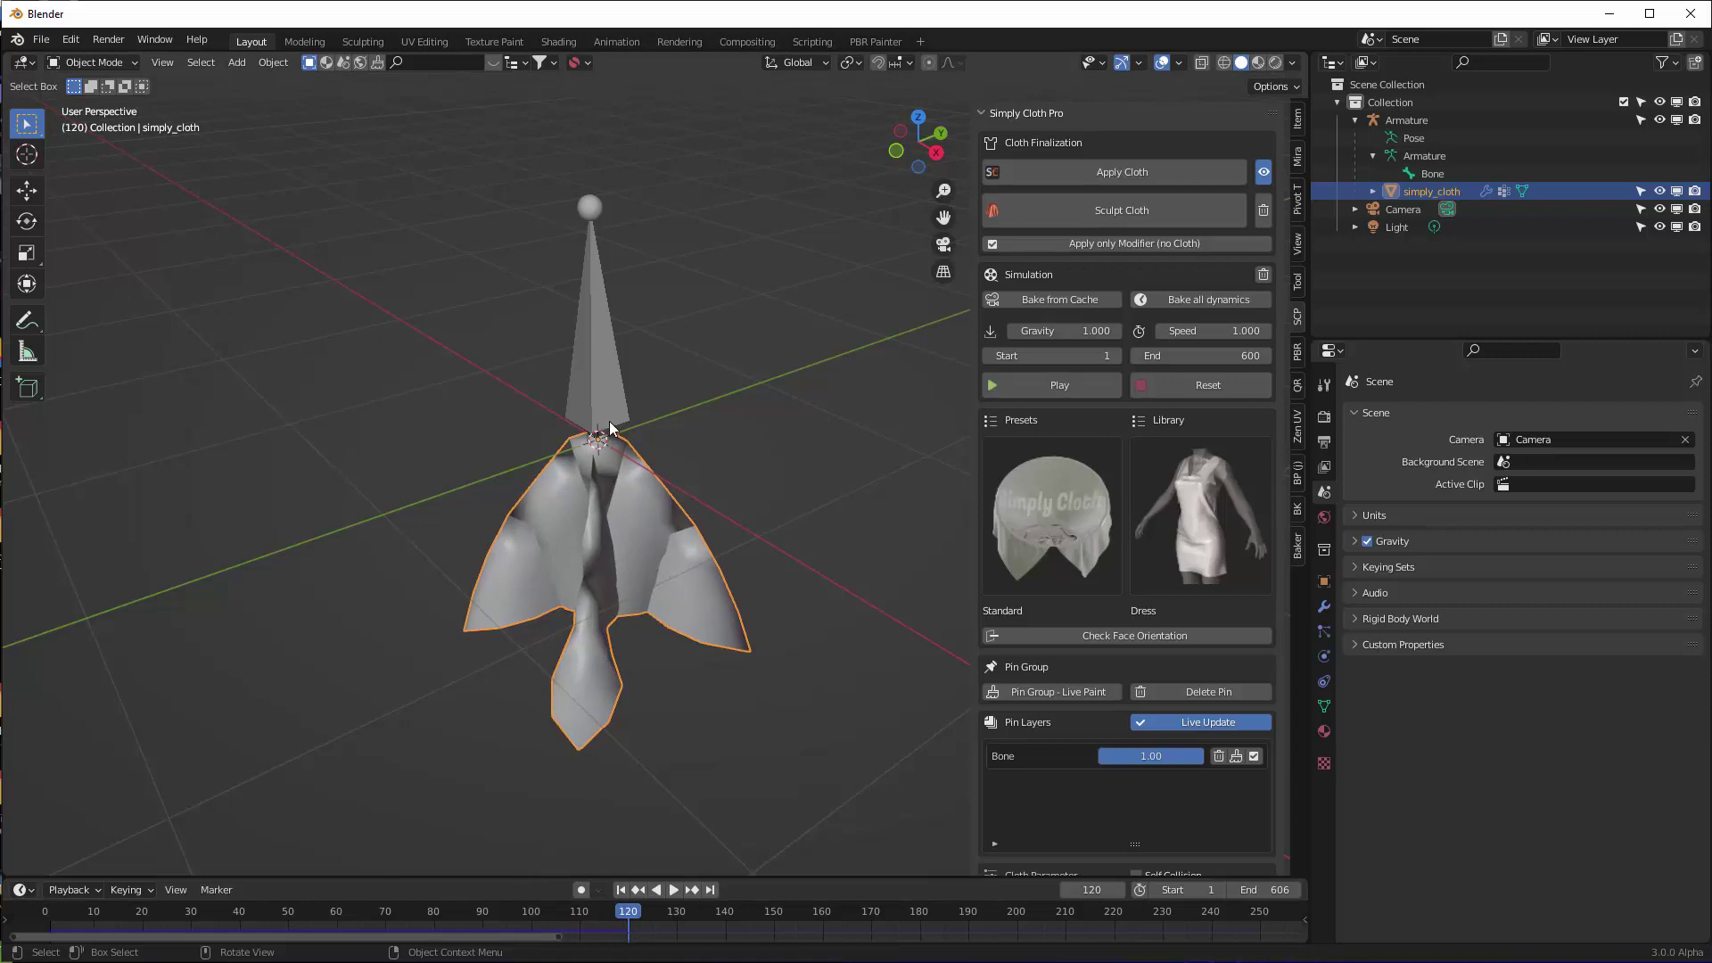
pyautogui.moveTo(609, 420); pyautogui.dragTo(629, 393, button='middle')
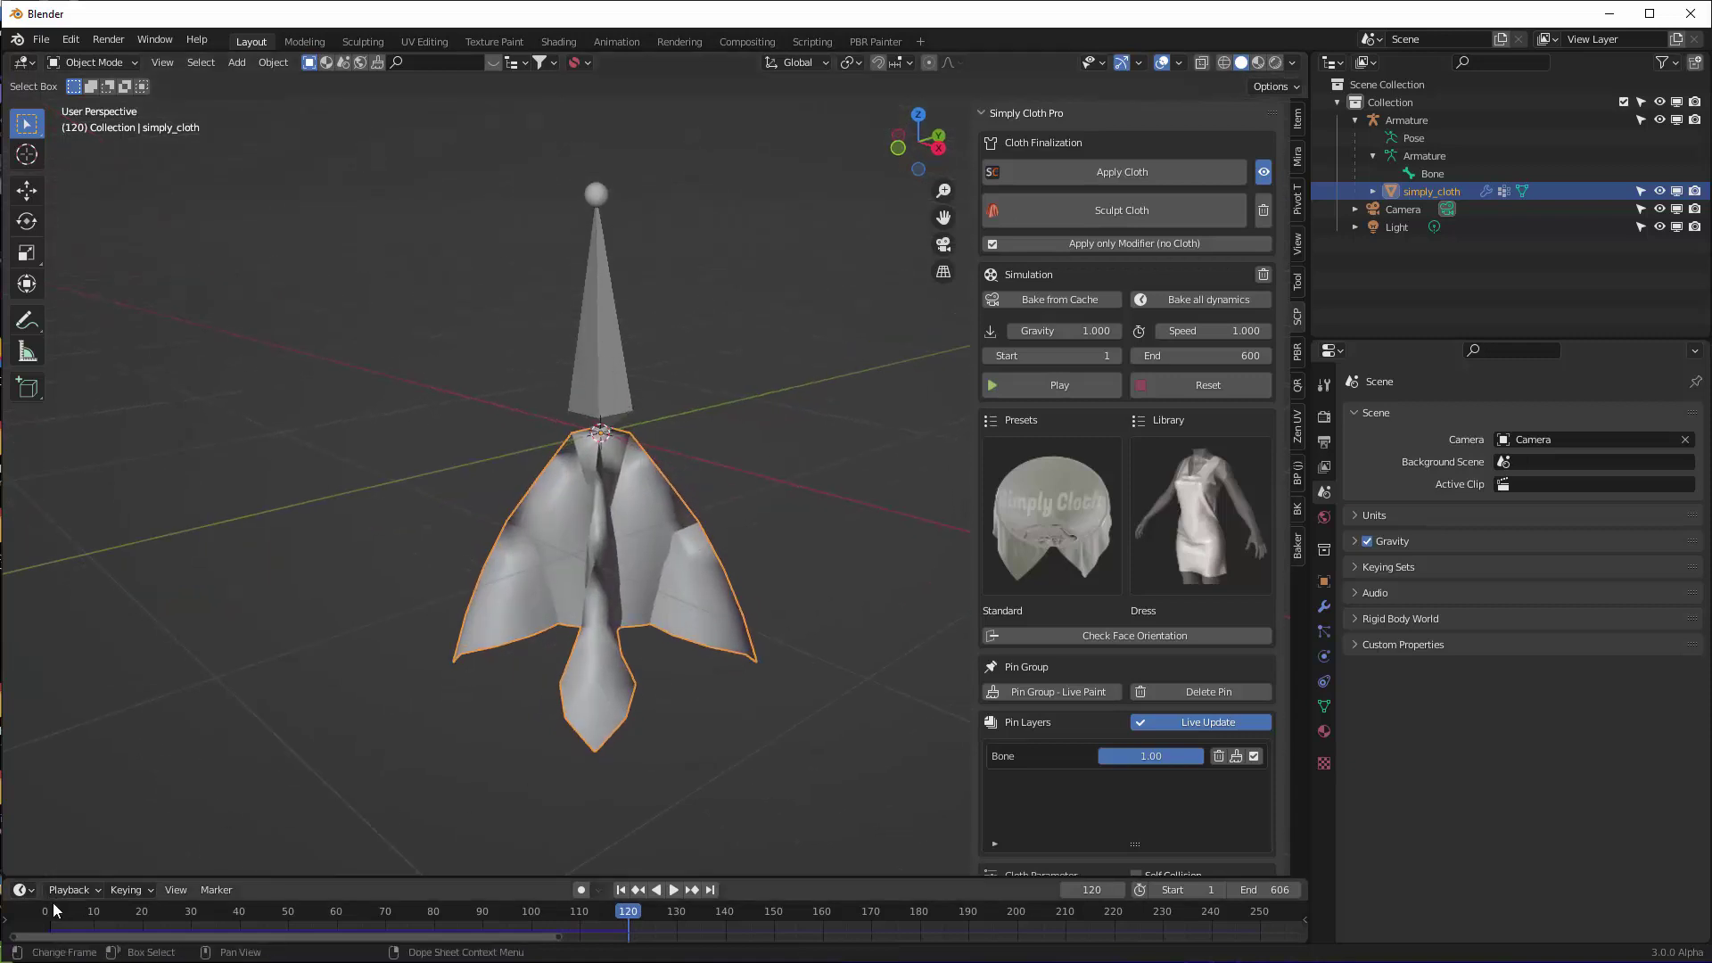
pyautogui.hotkey('shift', 'Left')
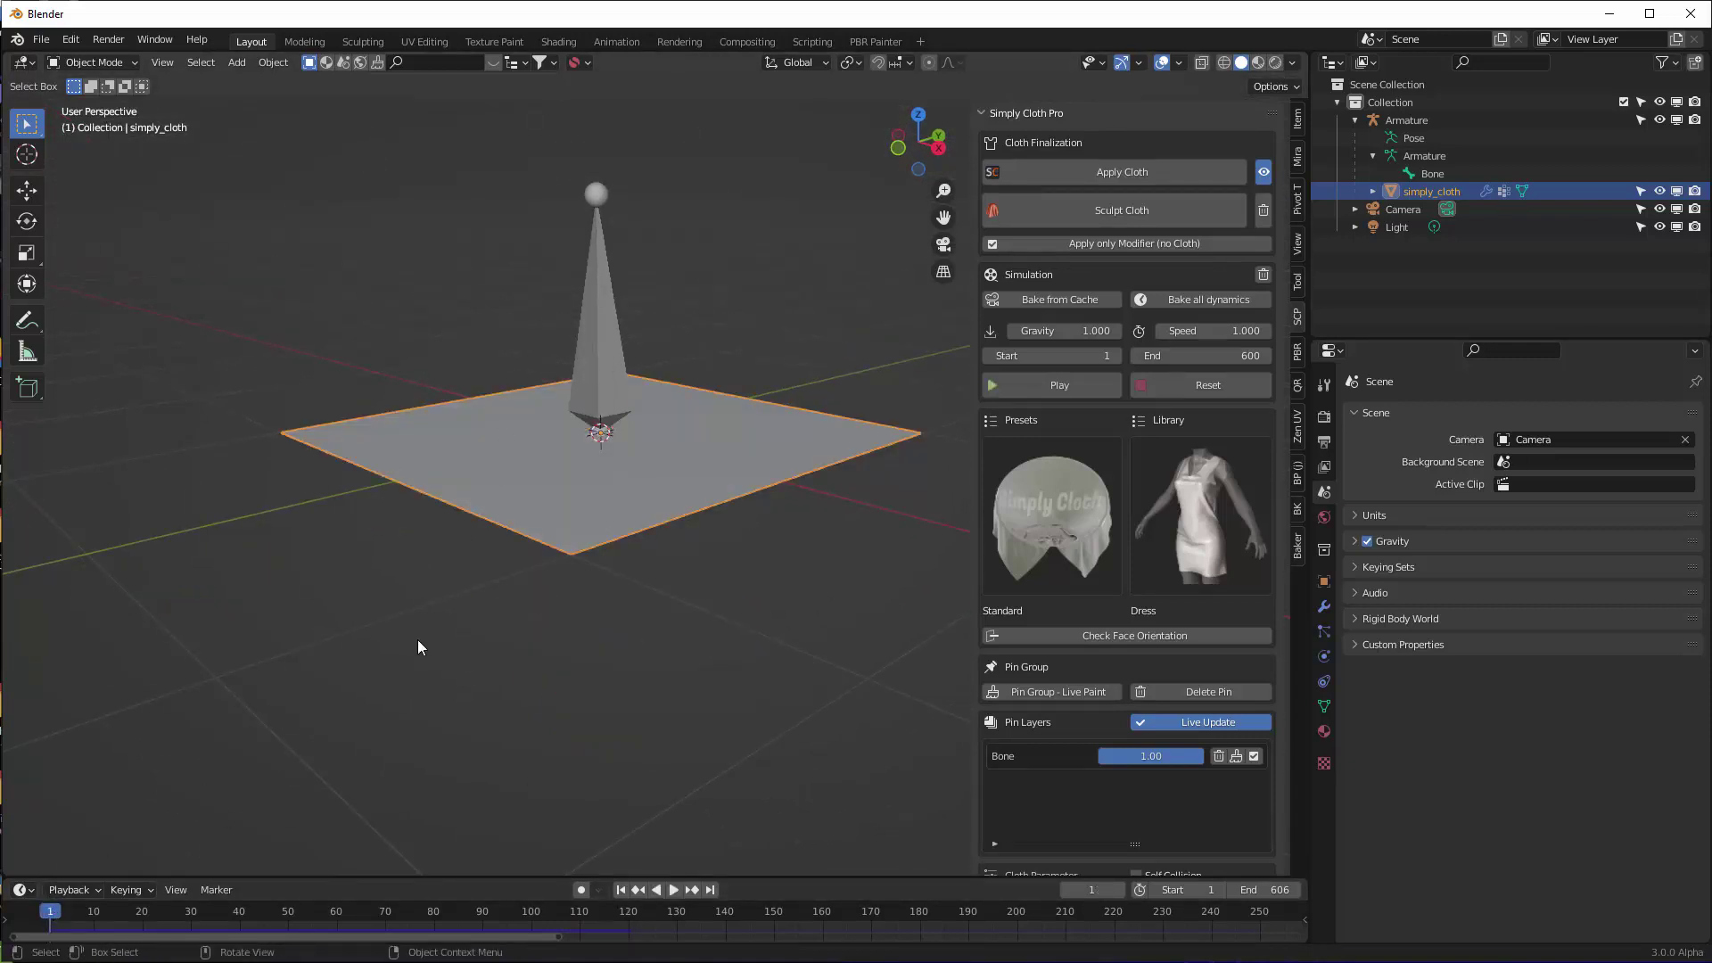
# Put the armature in Pose Mode and keyframe the bone's starting pose at frame 1
pyautogui.click(560, 389)
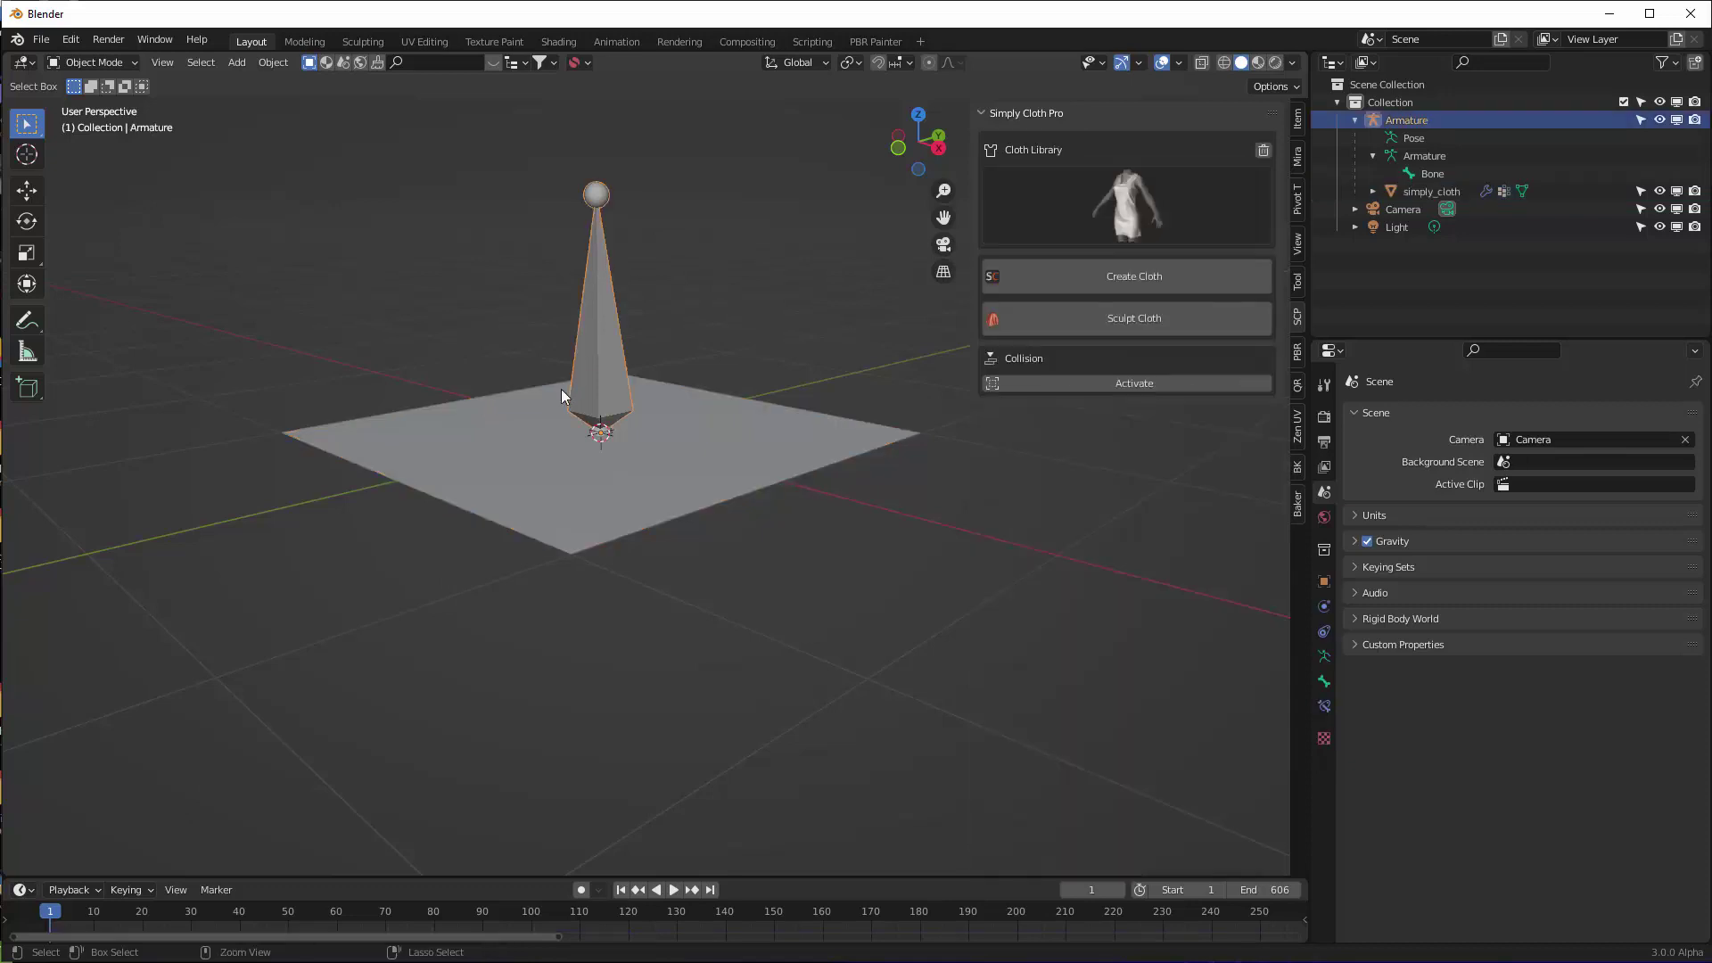
pyautogui.hotkey('ctrl', 'Tab')
pyautogui.click(697, 362)
pyautogui.click(621, 339)
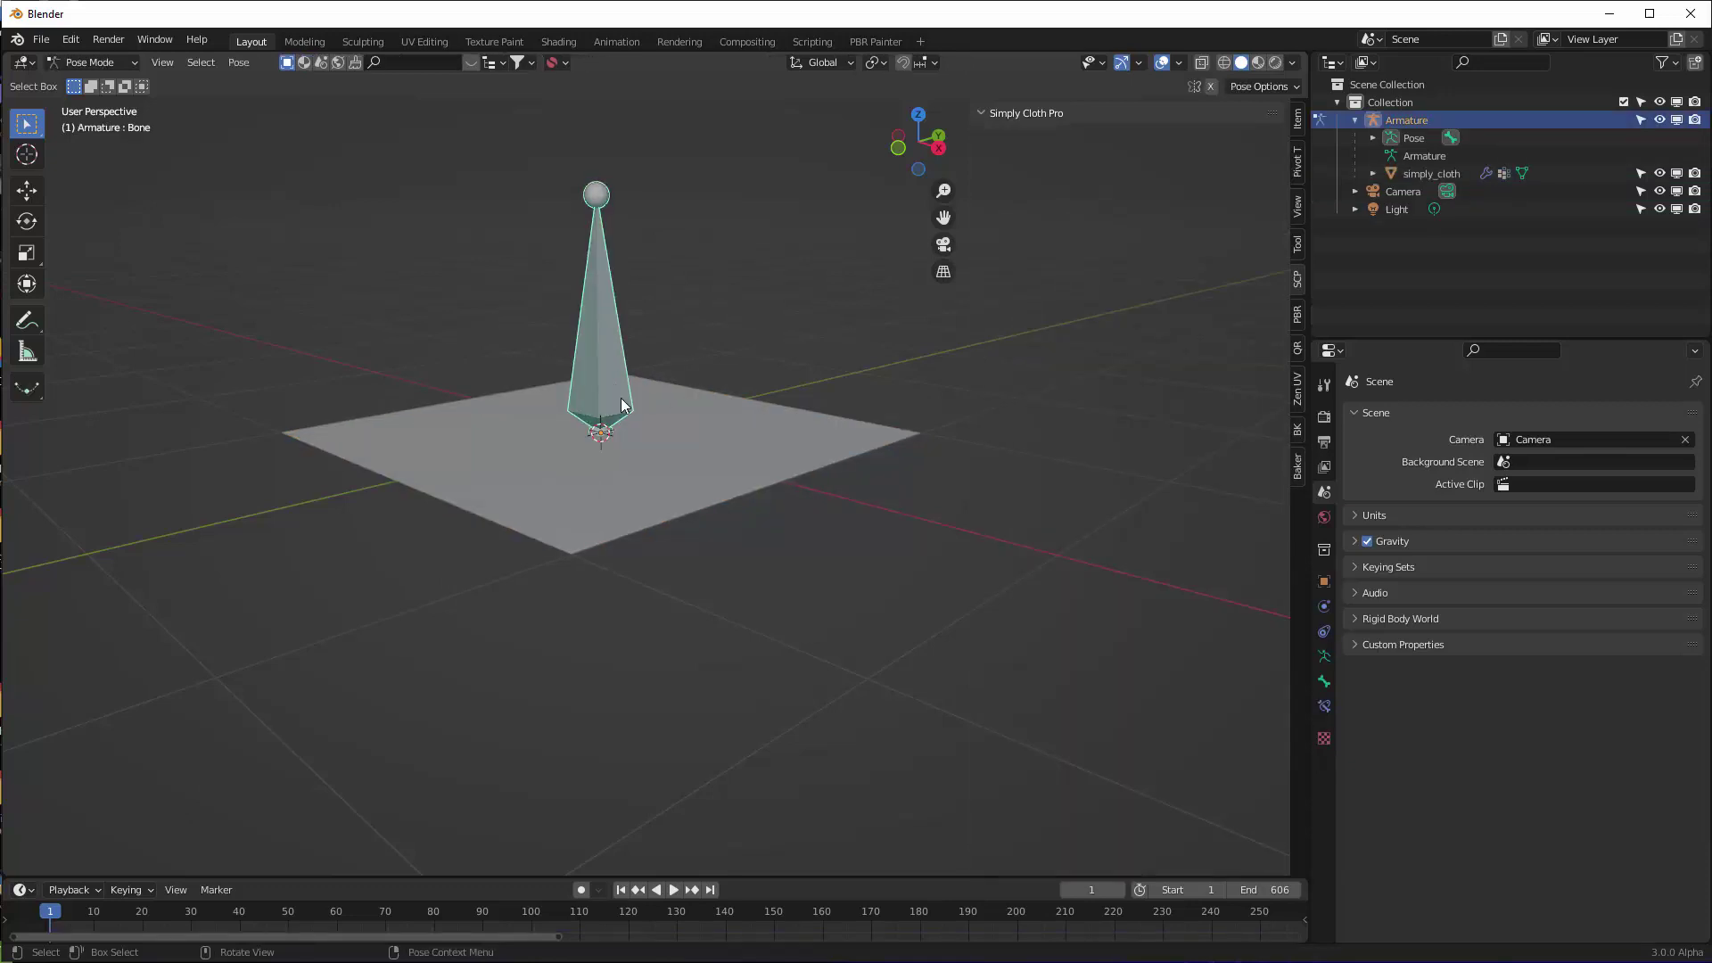
pyautogui.press('i')
pyautogui.click(690, 378)
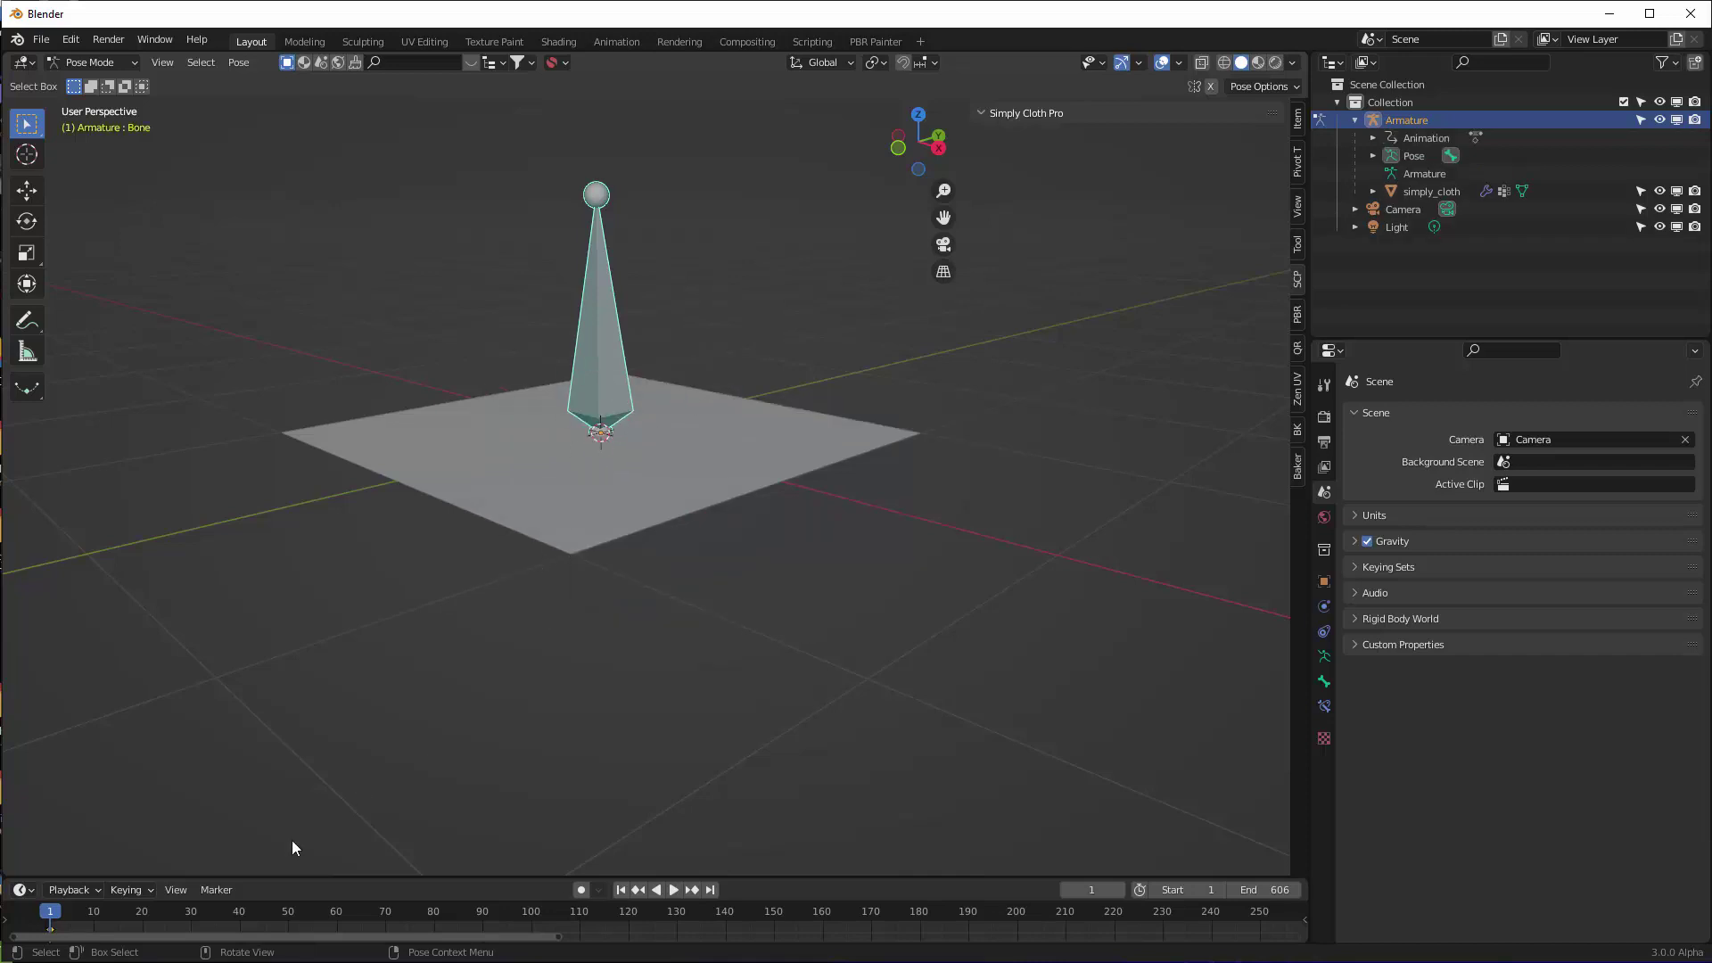
# At frame 100, move the bone up and left and keyframe it
pyautogui.click(531, 923)
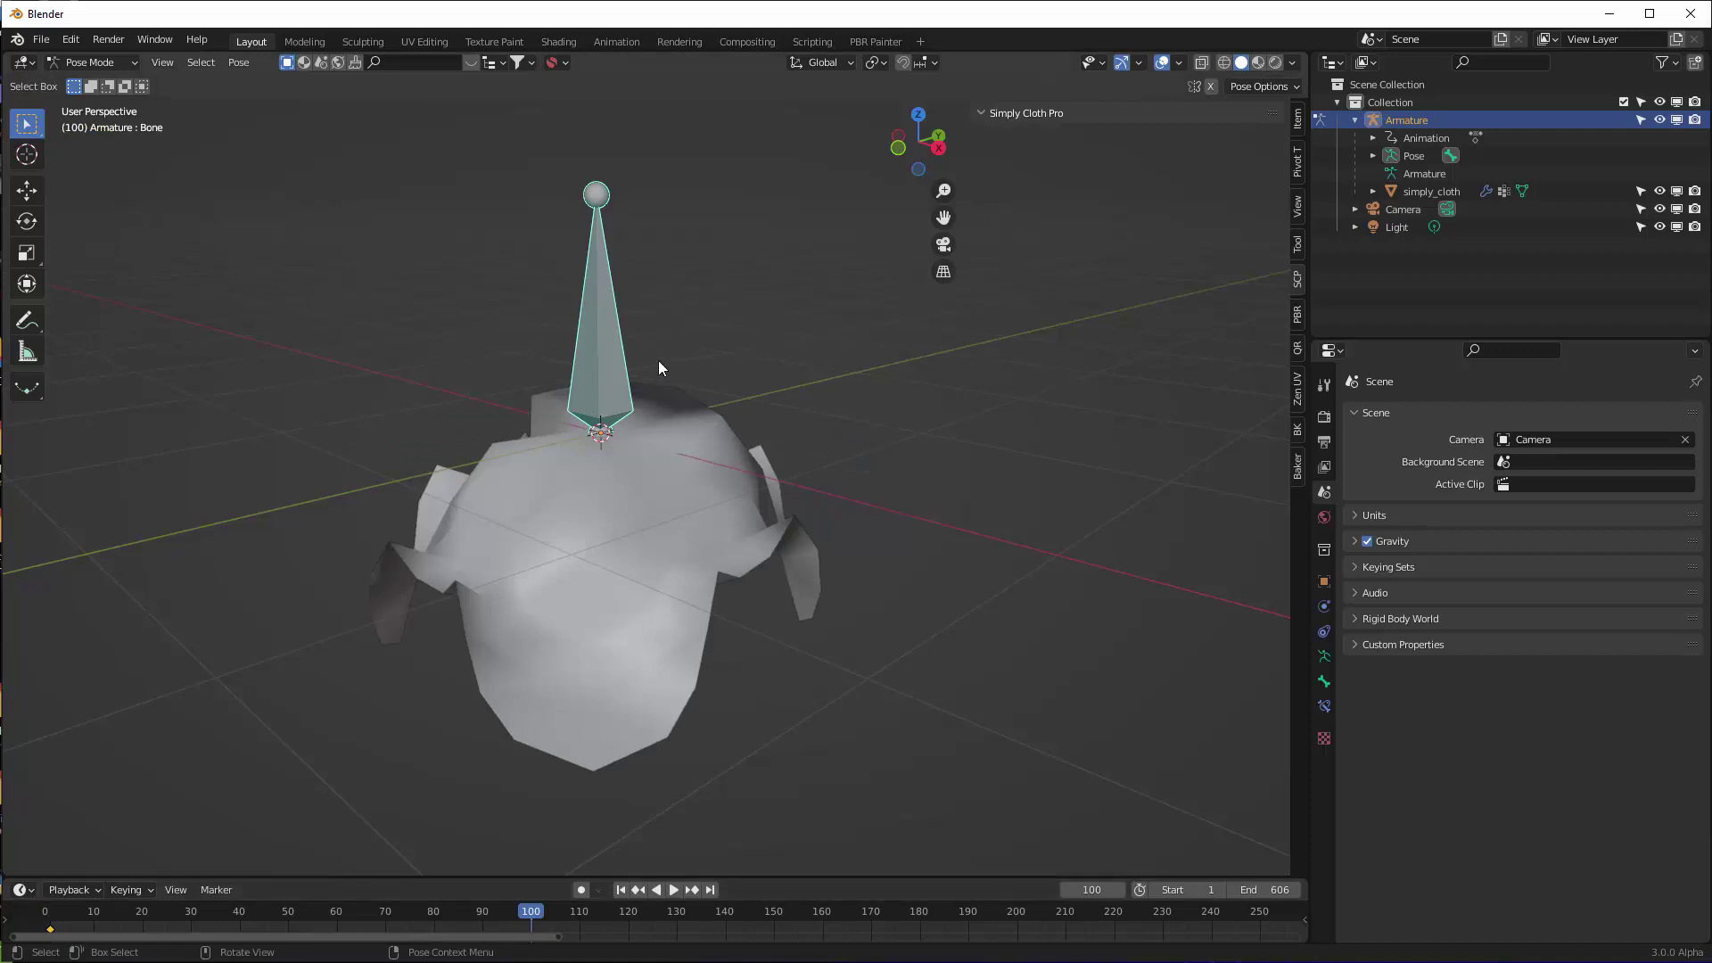
pyautogui.press('g')
pyautogui.click(436, 307)
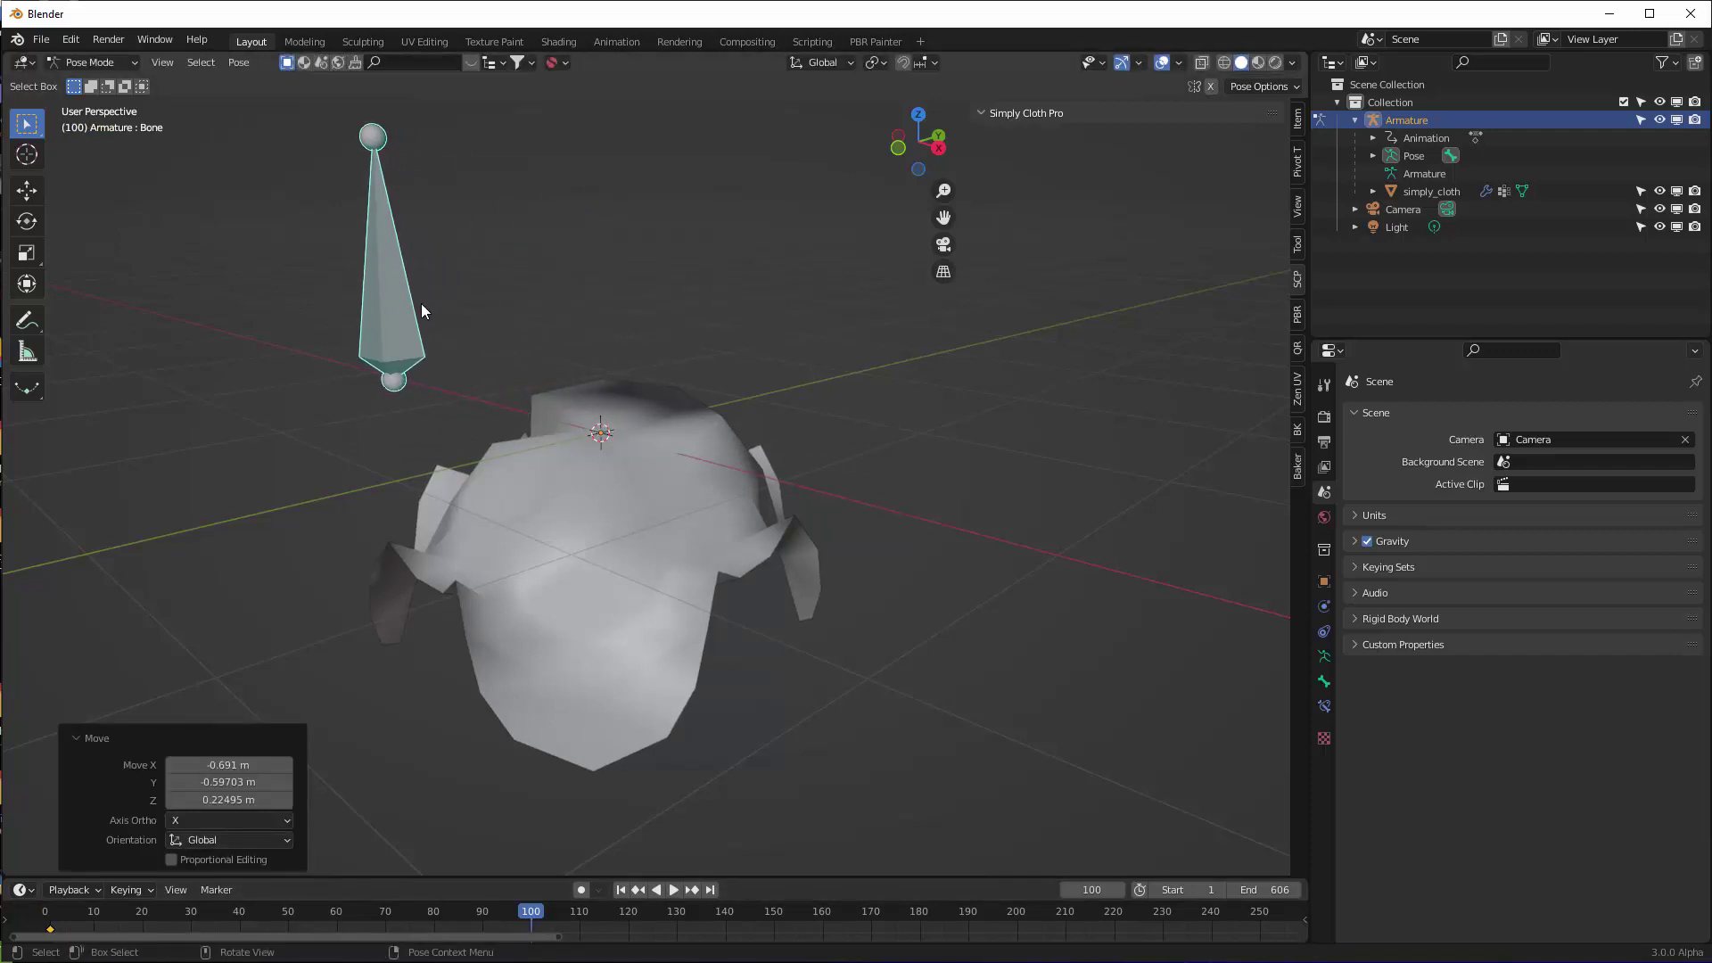
pyautogui.press('i')
pyautogui.click(421, 302)
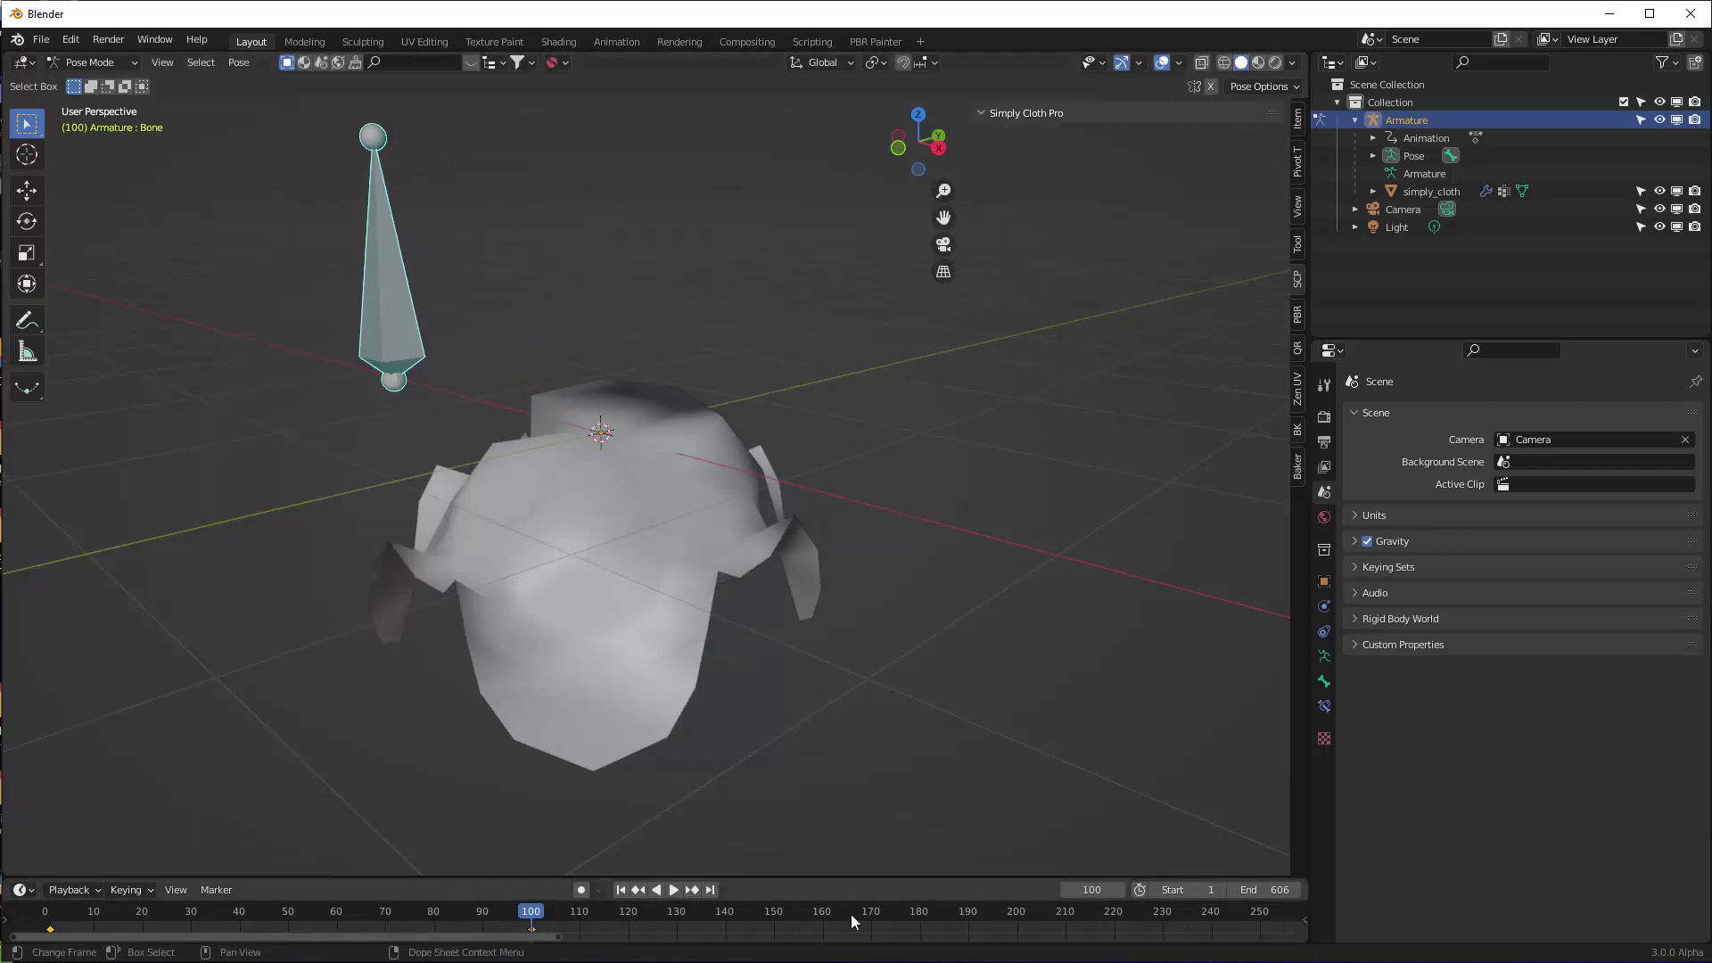
# At frame 200, move the bone further right, keyframe it, and return to frame 0
pyautogui.click(1015, 923)
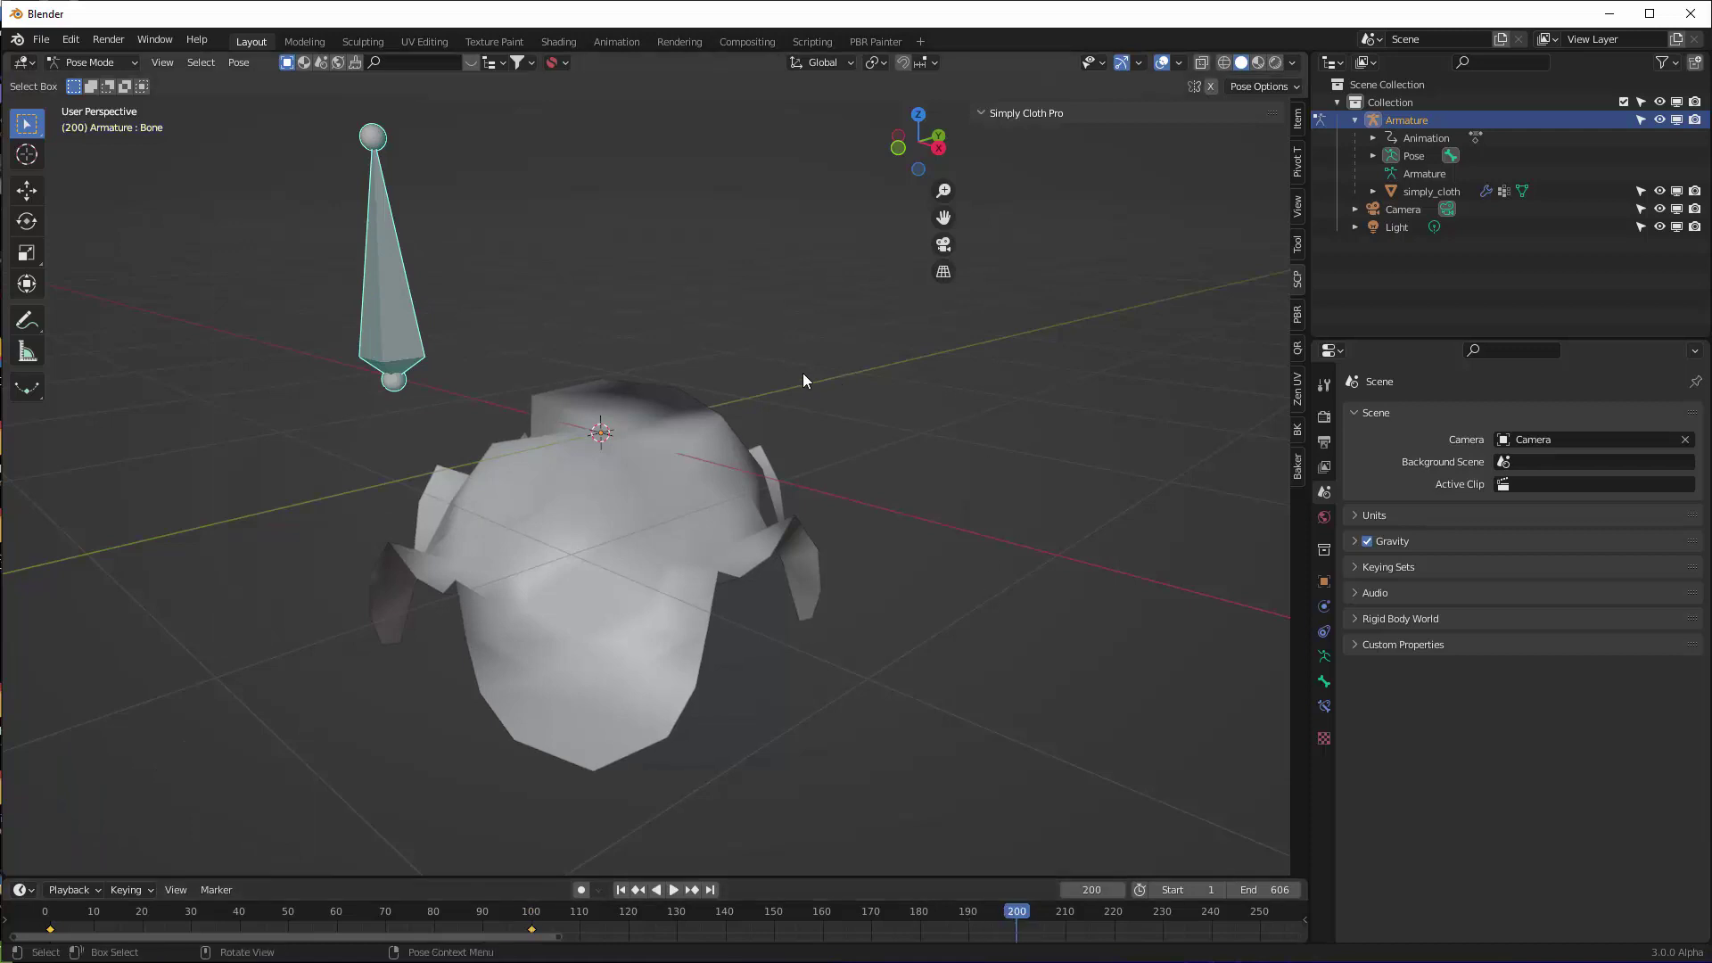
pyautogui.press('g')
pyautogui.click(1158, 348)
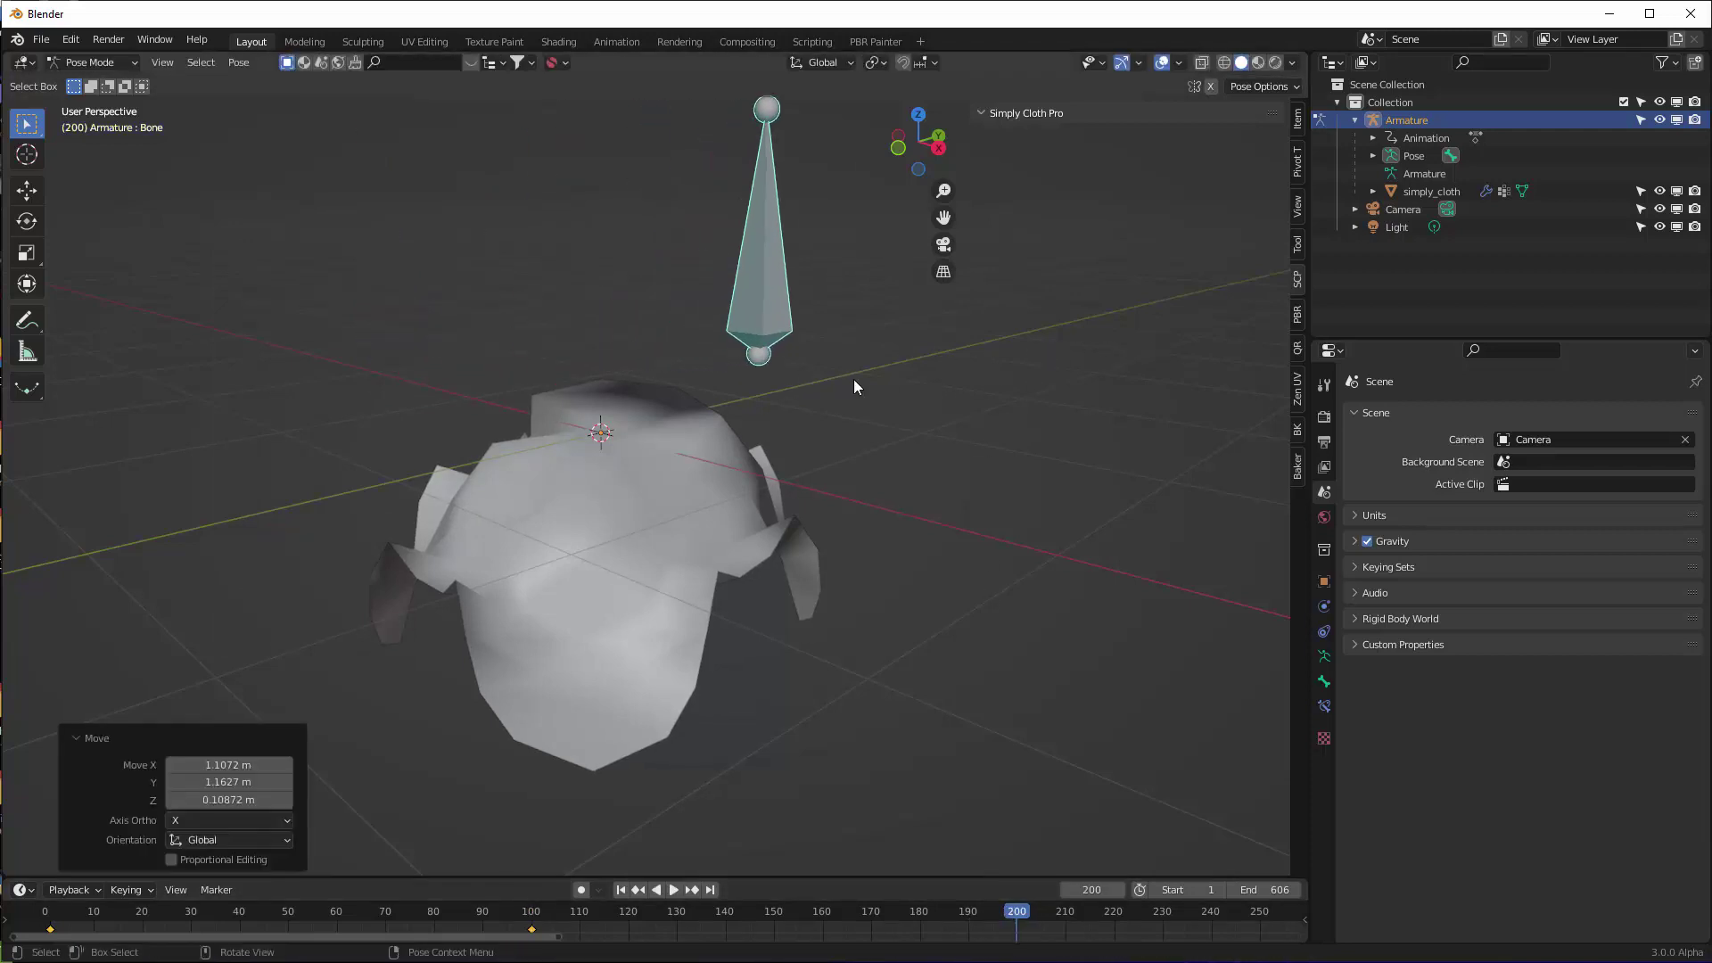
pyautogui.press('i')
pyautogui.click(842, 399)
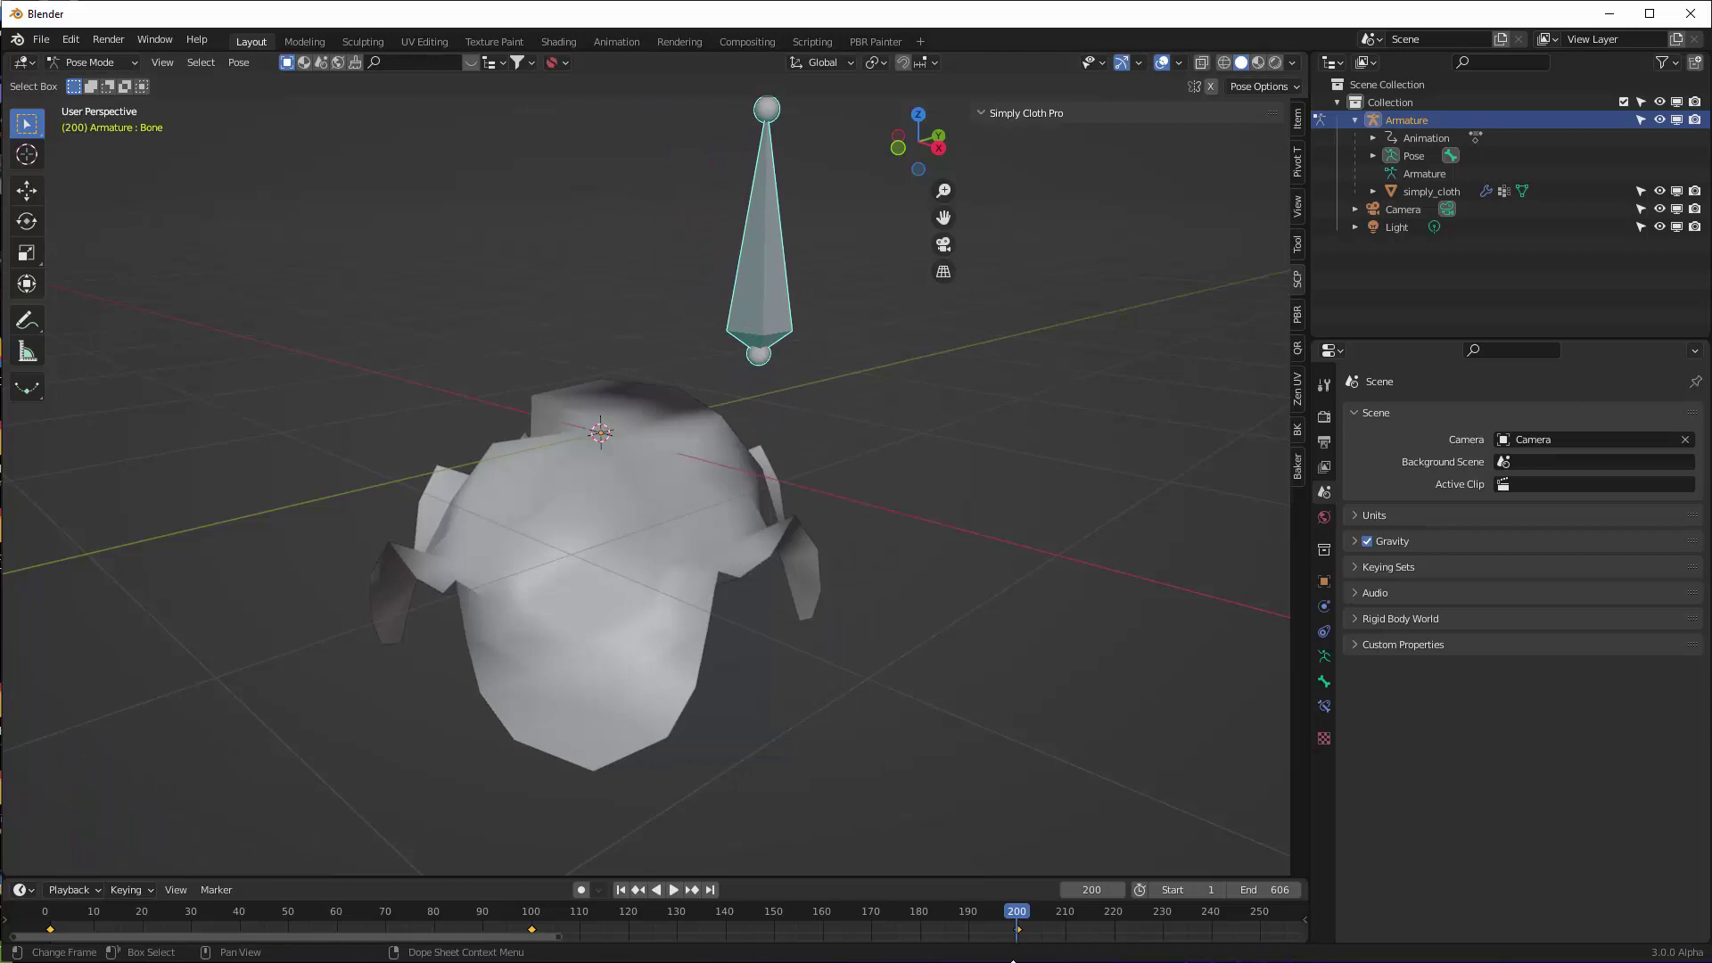
pyautogui.click(45, 912)
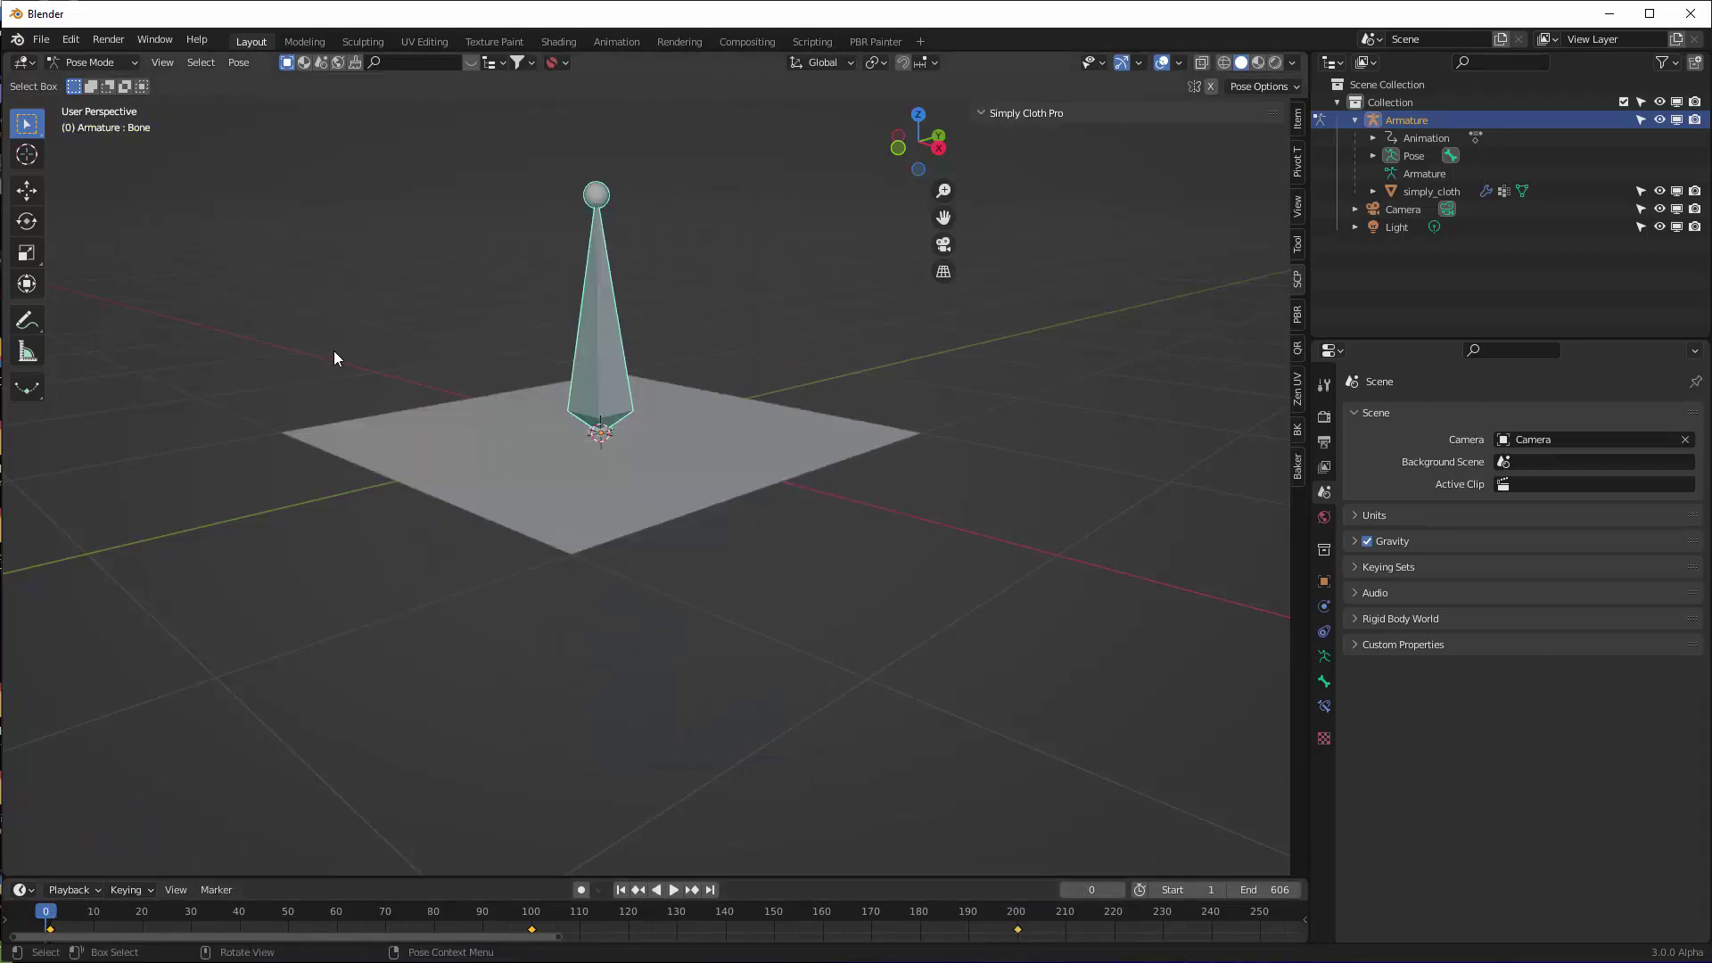
# Switch the armature back to Object Mode and select the simply_cloth plane
pyautogui.hotkey('ctrl', 'Tab')
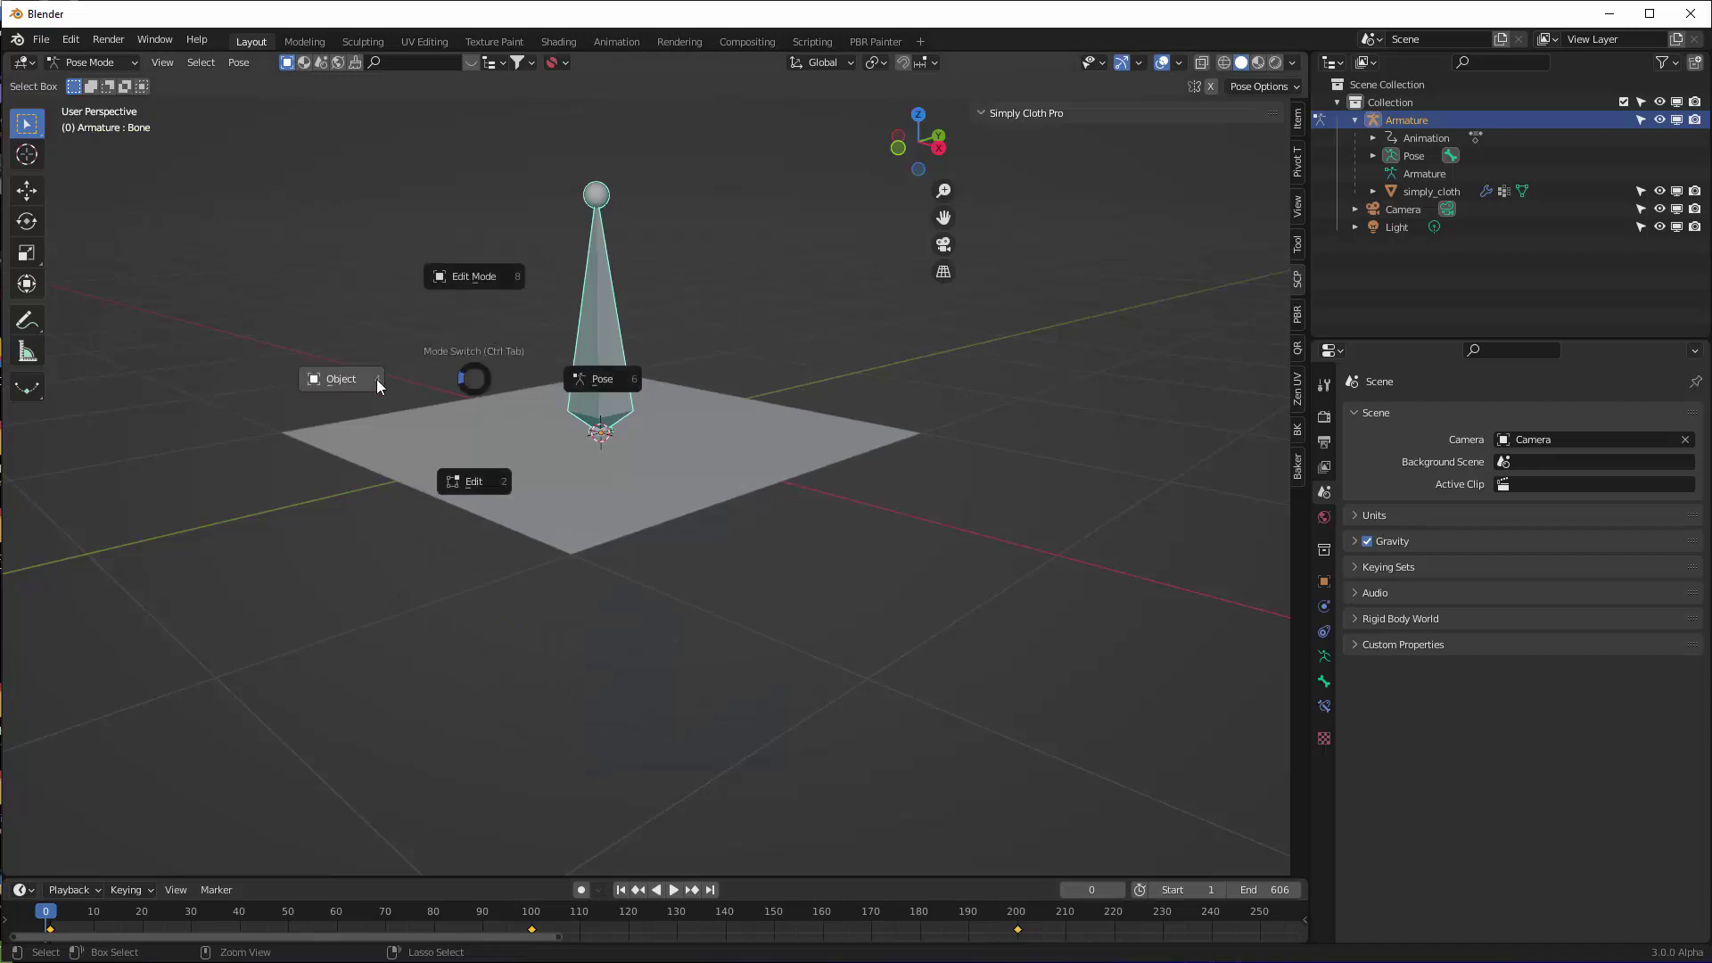
pyautogui.click(367, 378)
pyautogui.click(452, 436)
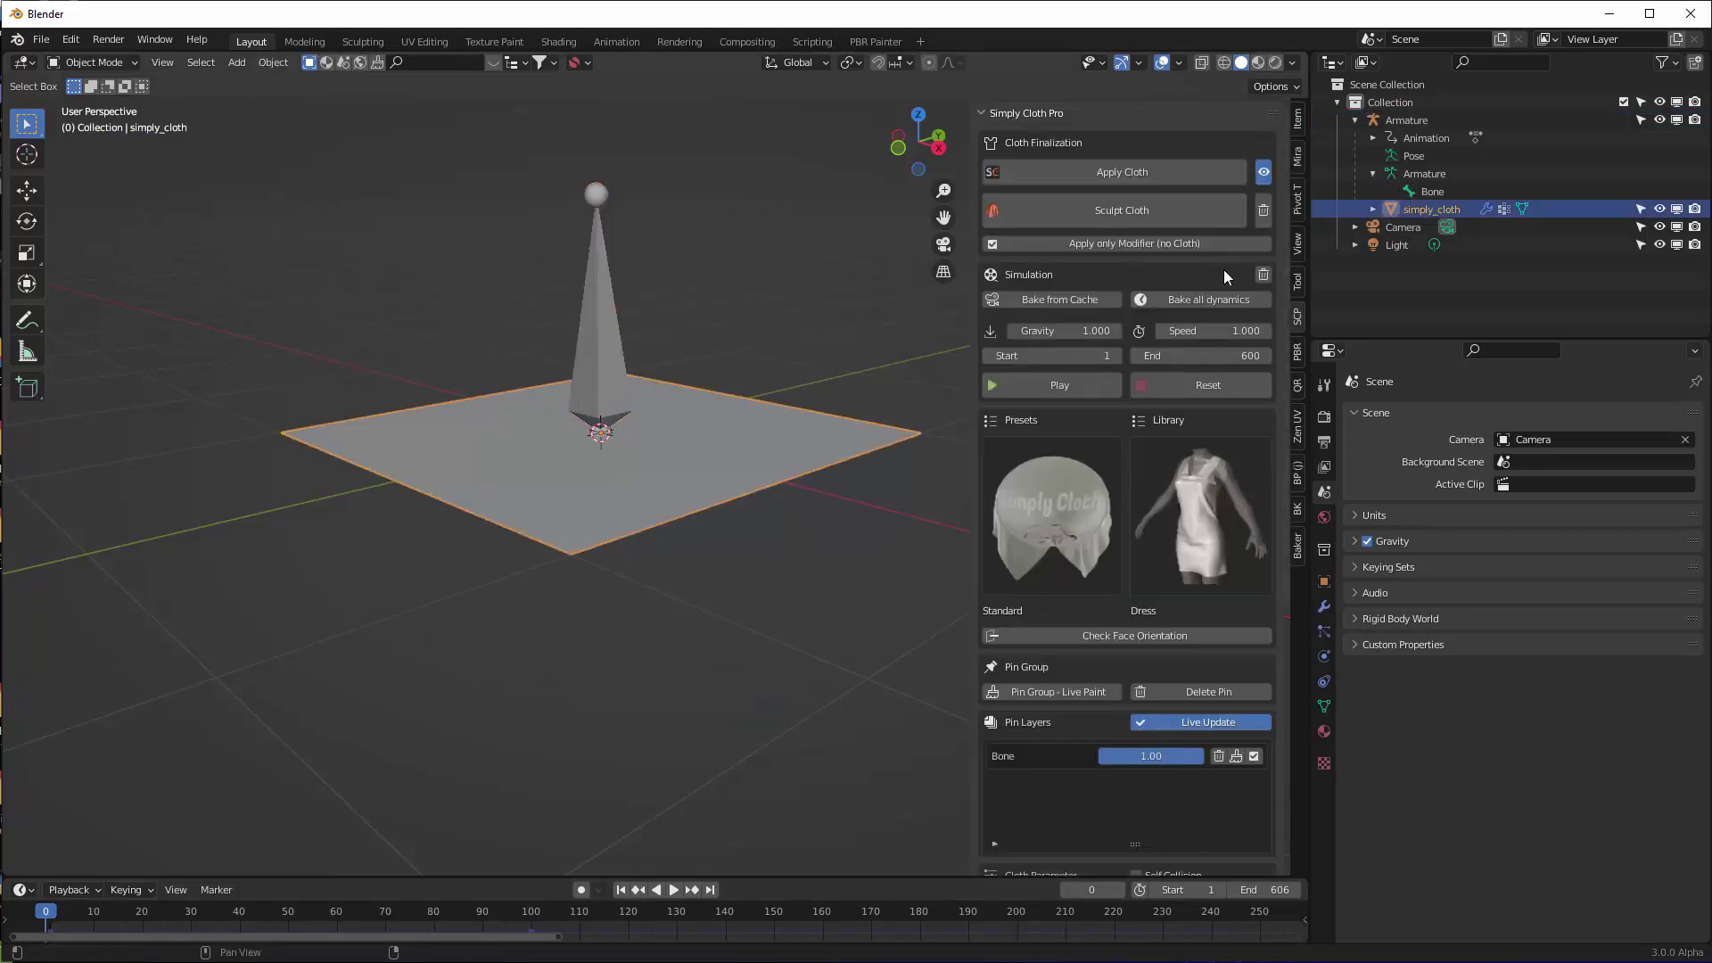
# Play the cloth simulation following the animated bone, stop it, and rewind to frame 1
pyautogui.click(1077, 385)
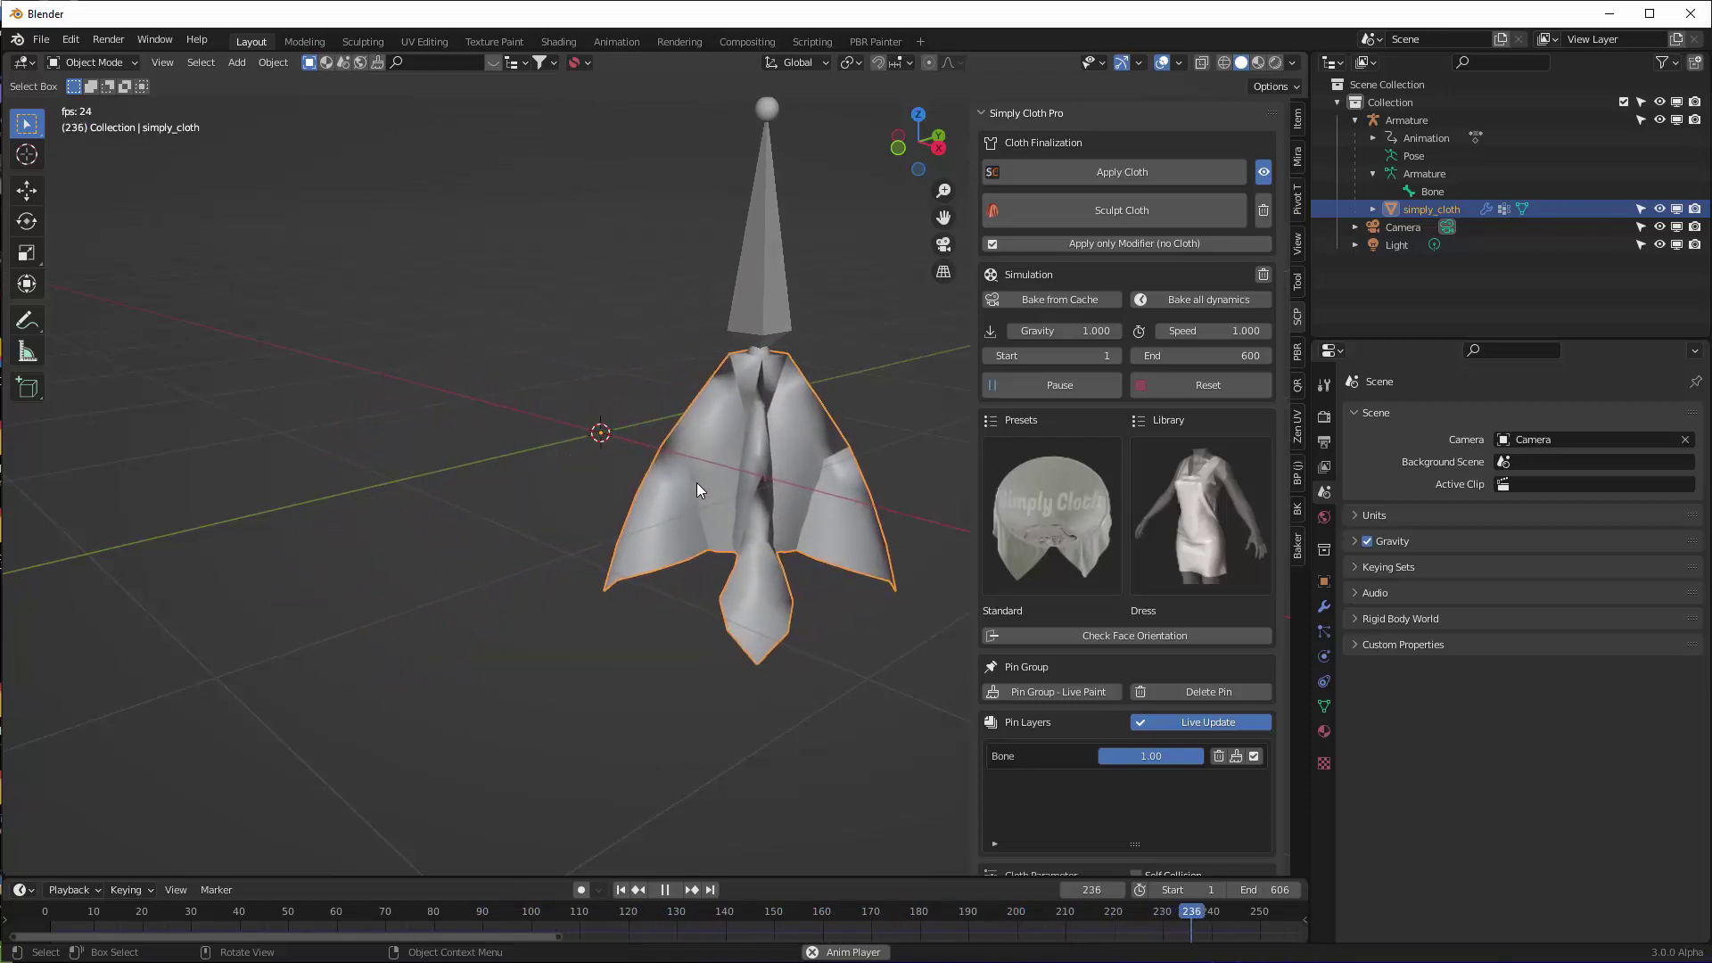
pyautogui.press('space')
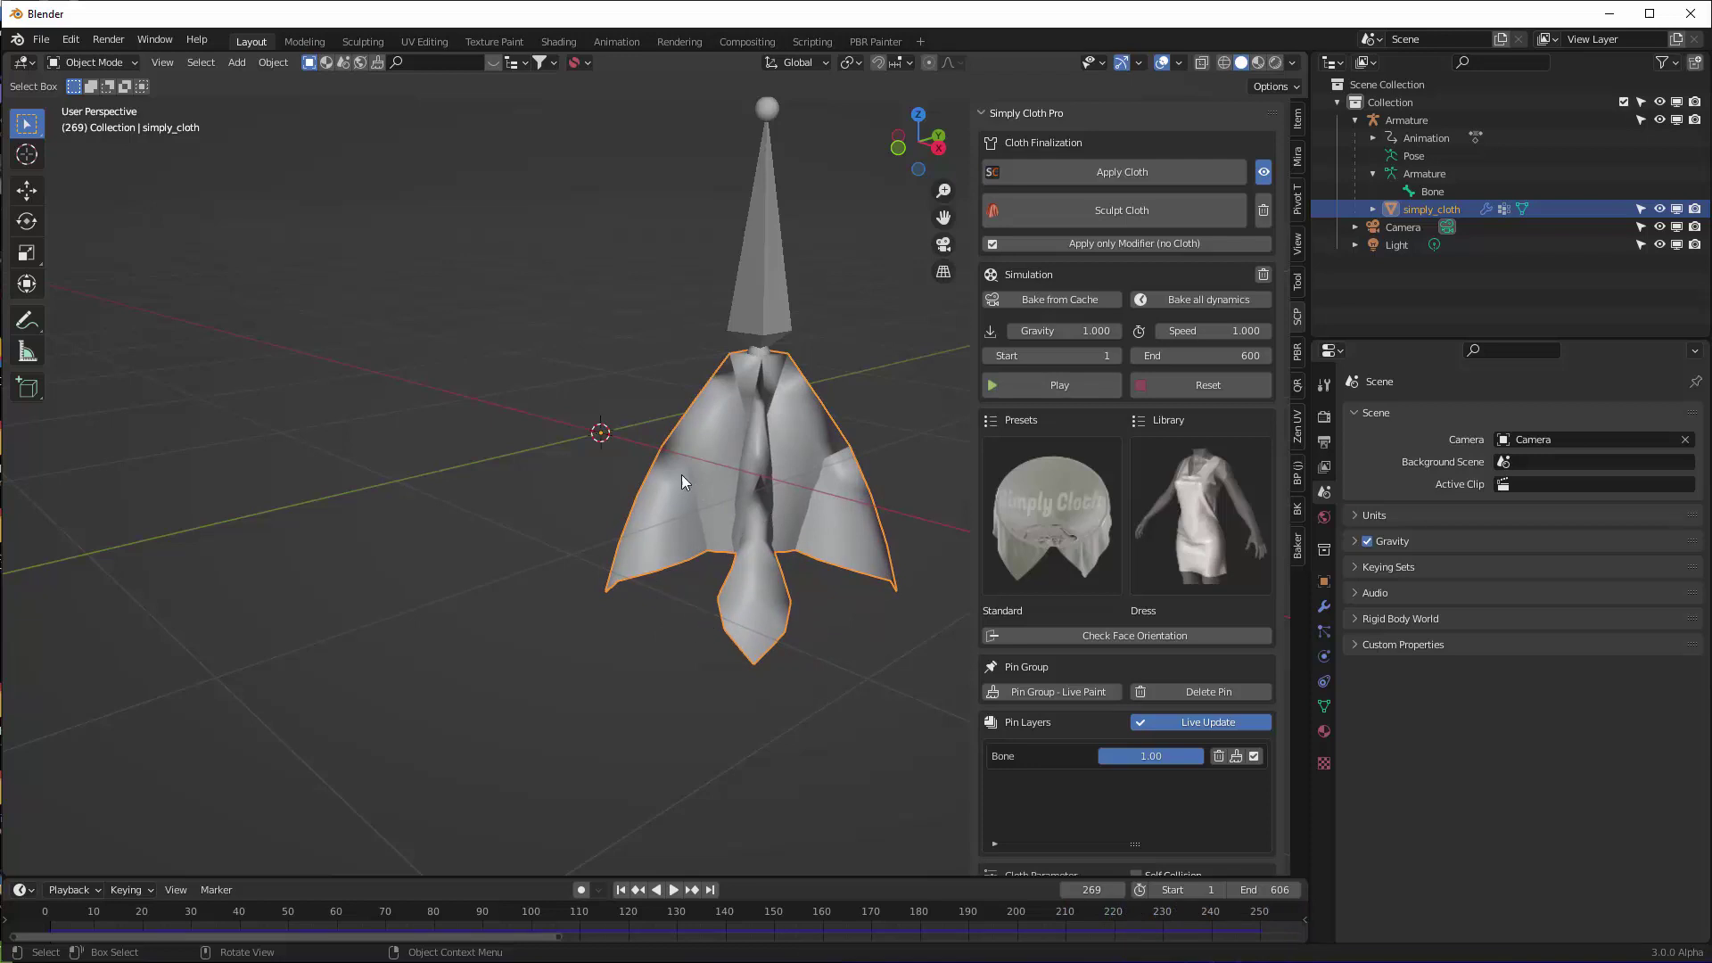
pyautogui.moveTo(257, 910); pyautogui.dragTo(49, 911)
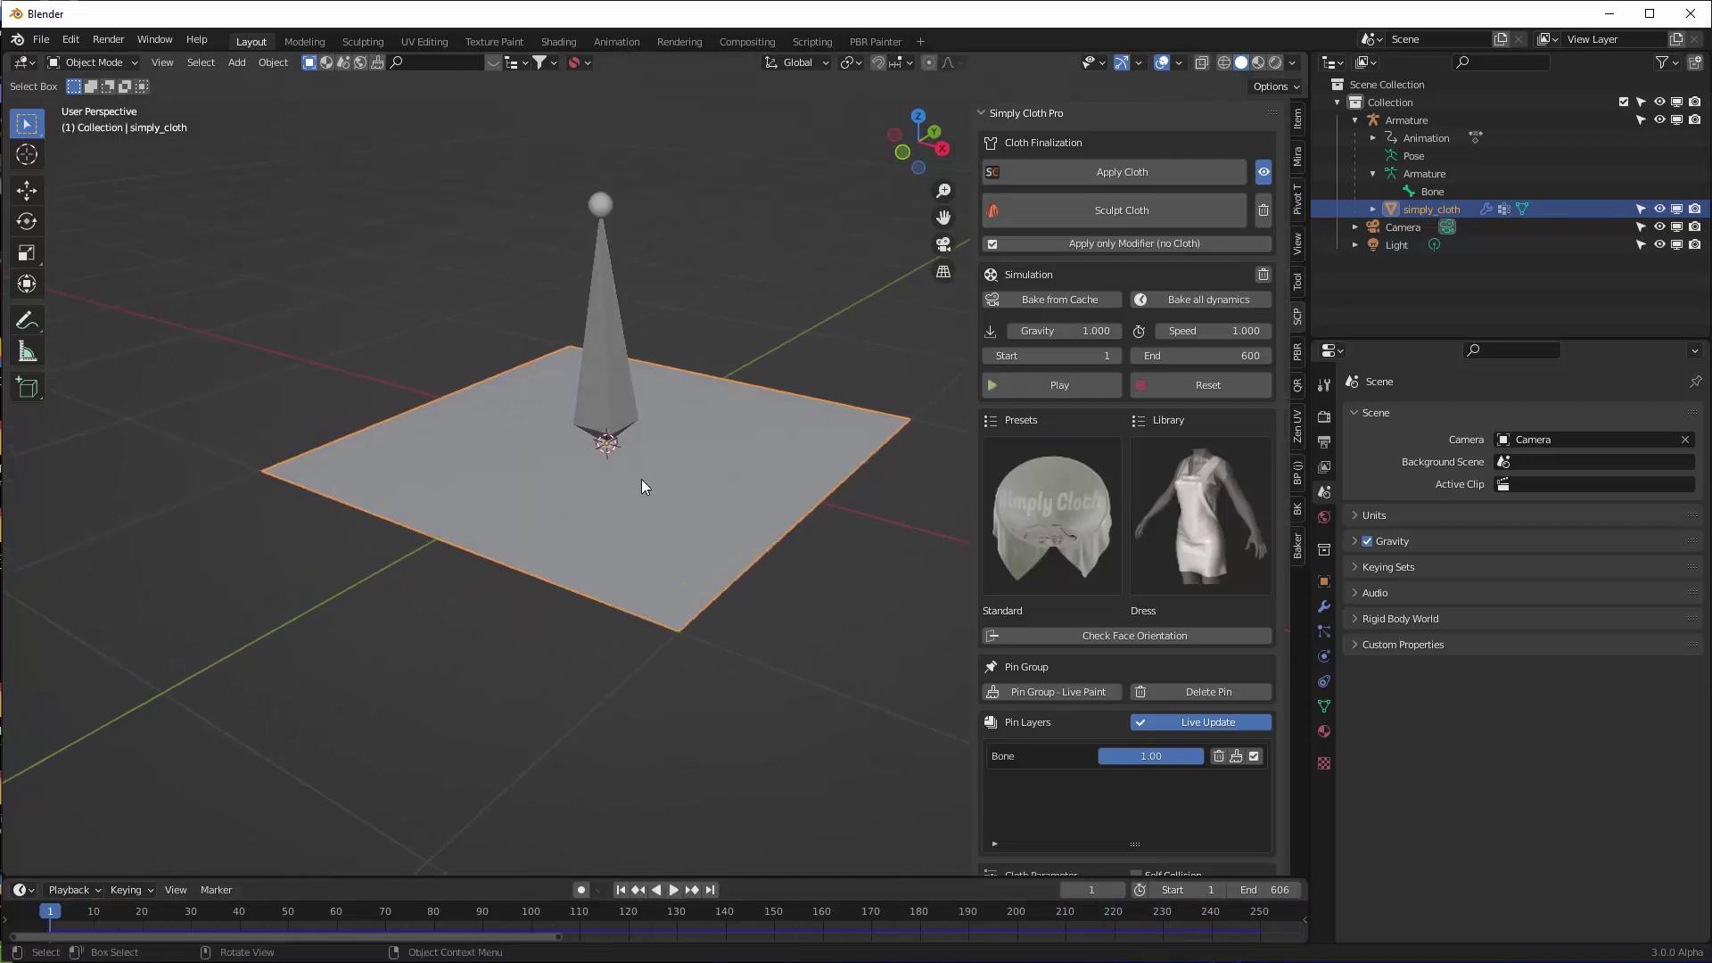
pyautogui.moveTo(642, 485); pyautogui.dragTo(562, 466, button='middle')
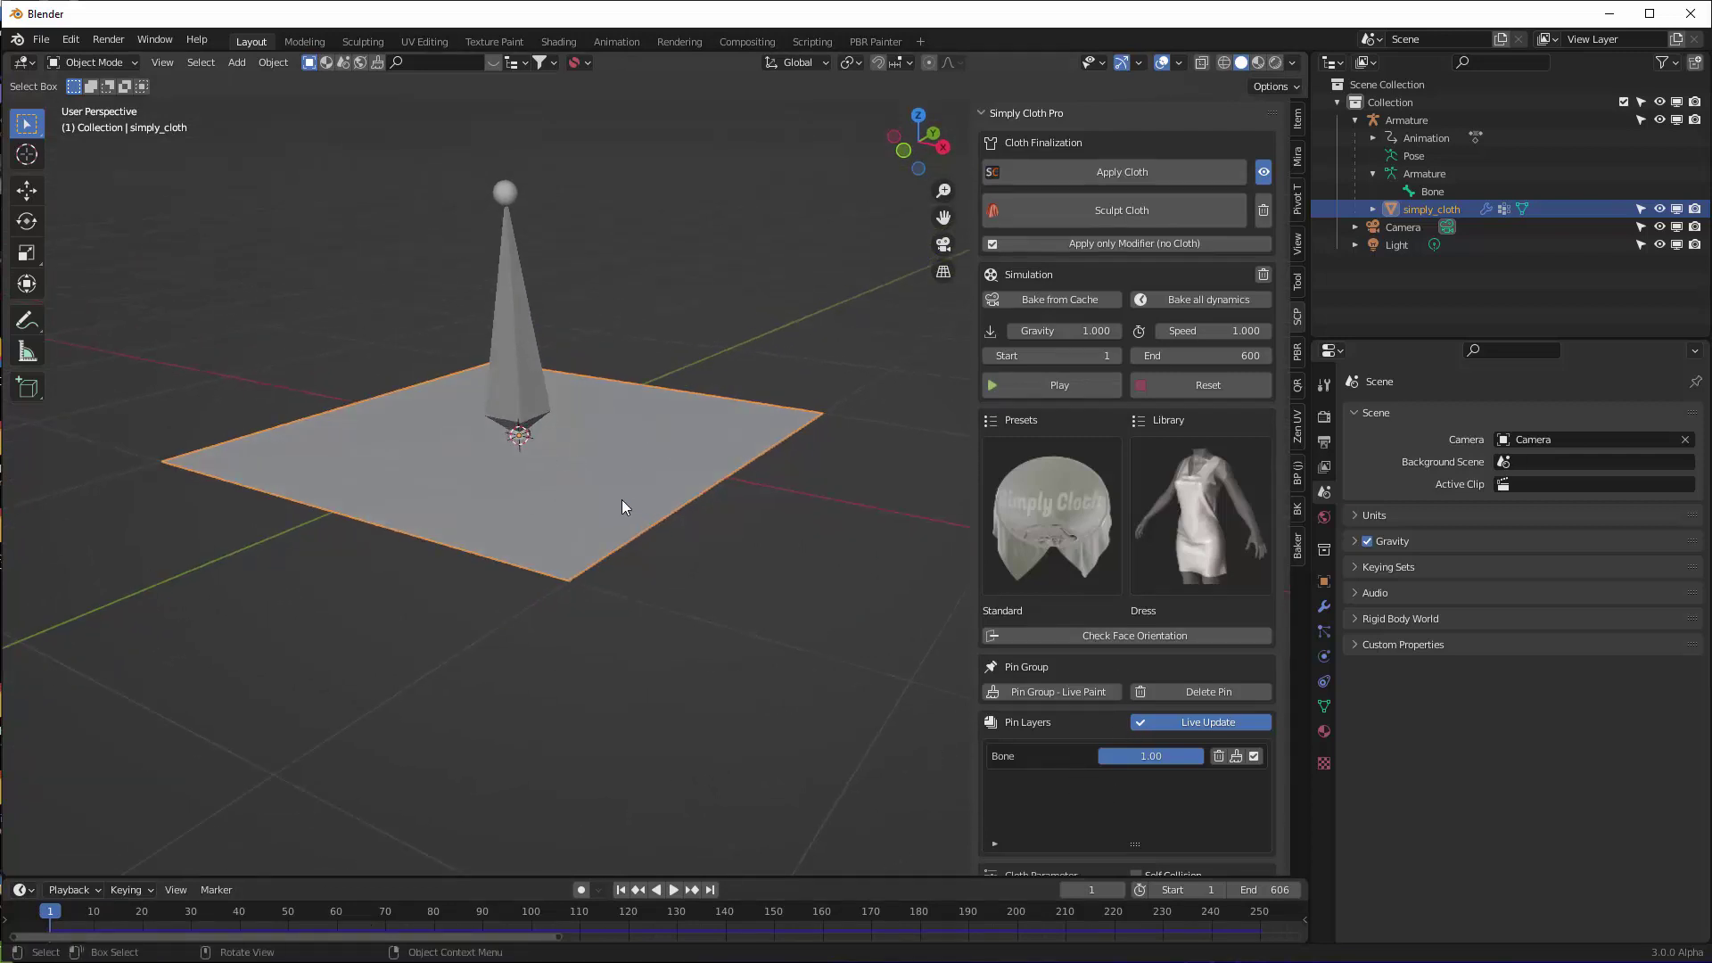
pyautogui.moveTo(622, 499); pyautogui.dragTo(617, 494, button='middle')
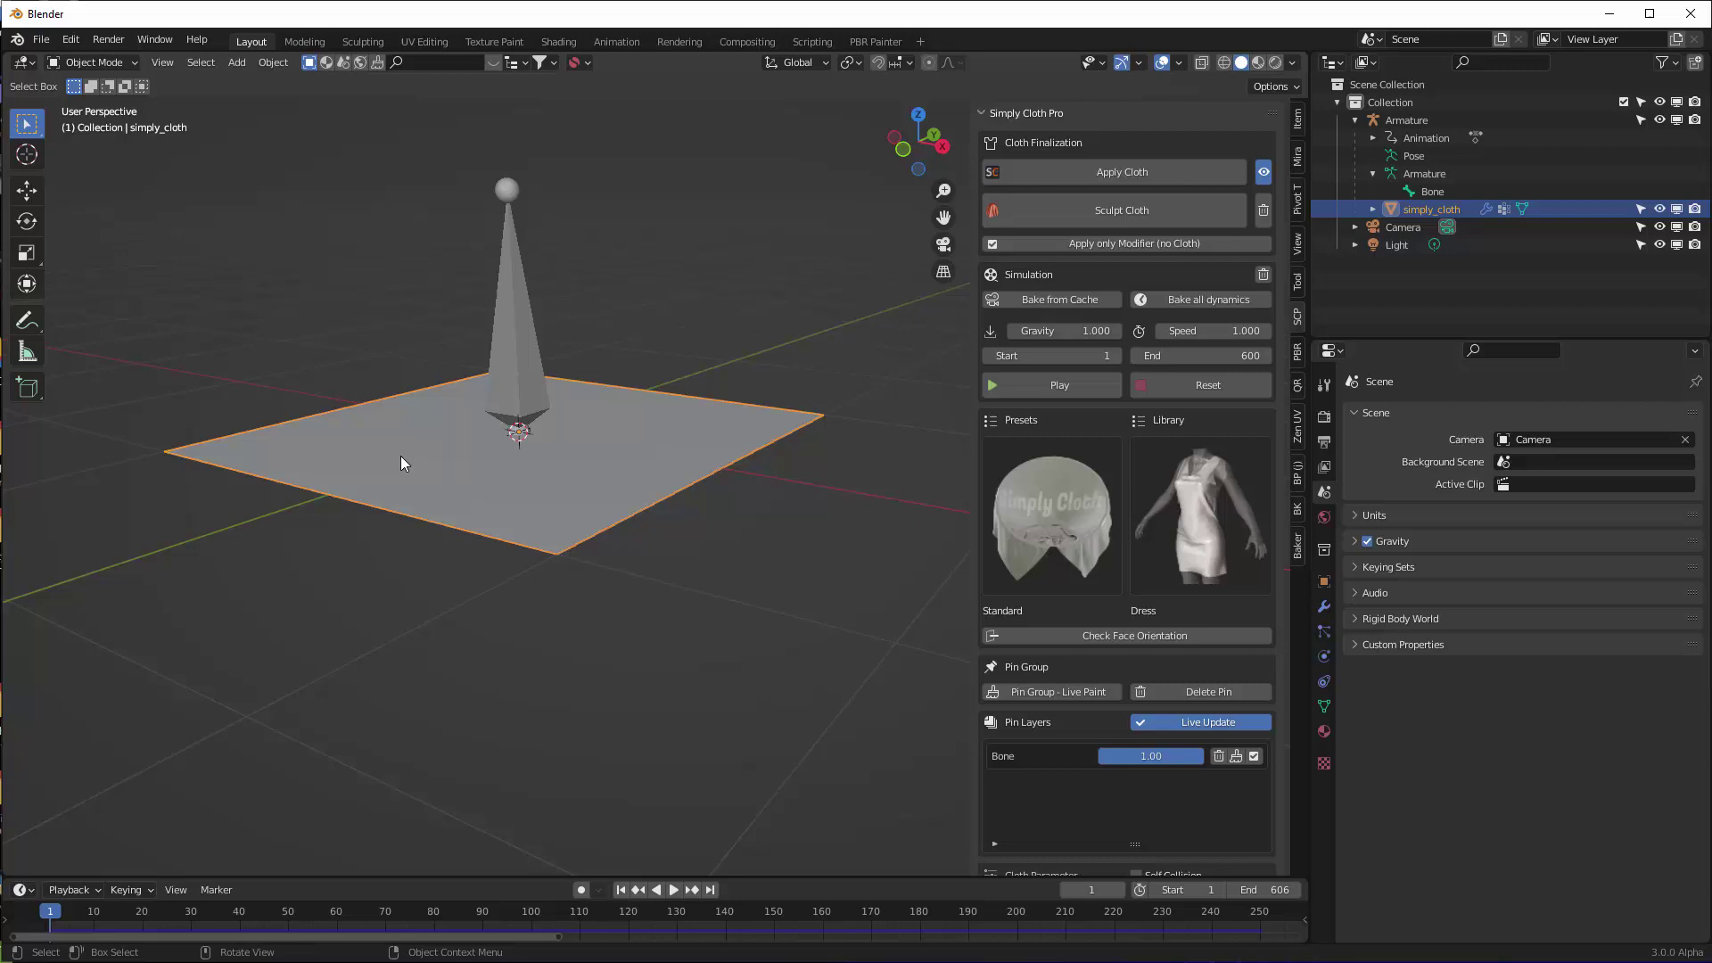
# Put the armature in Edit Mode and view the plane from the top (Numpad 7)
pyautogui.click(528, 390)
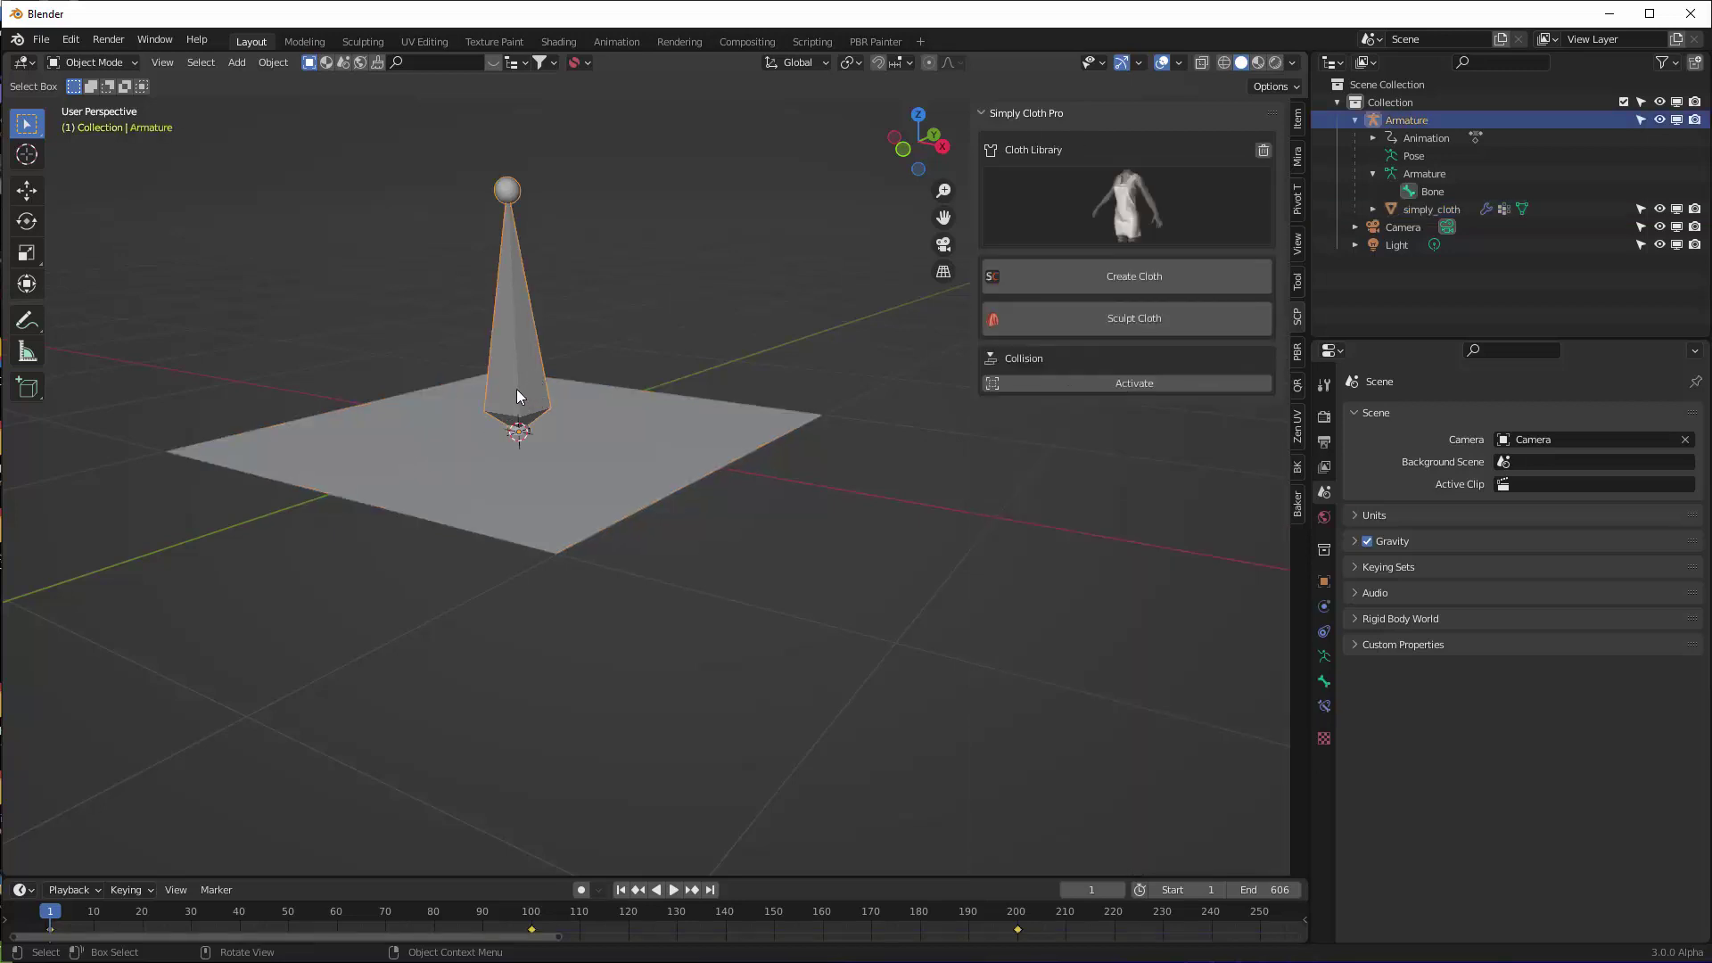
pyautogui.hotkey('ctrl', 'Tab')
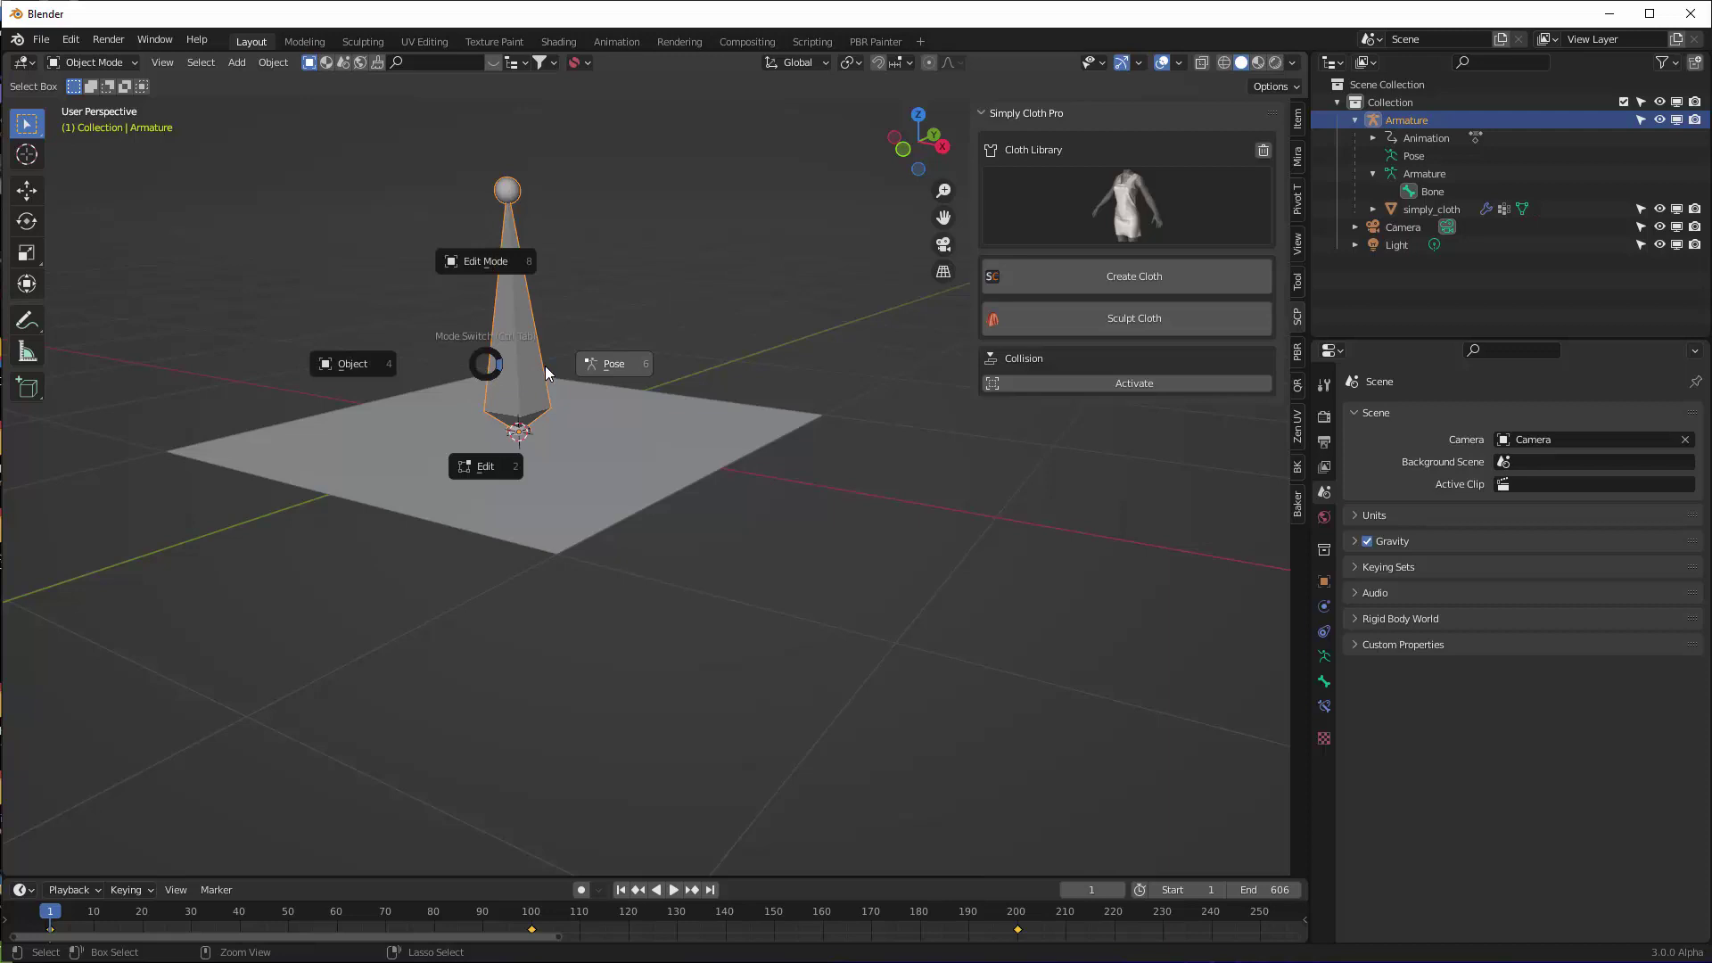
pyautogui.click(498, 271)
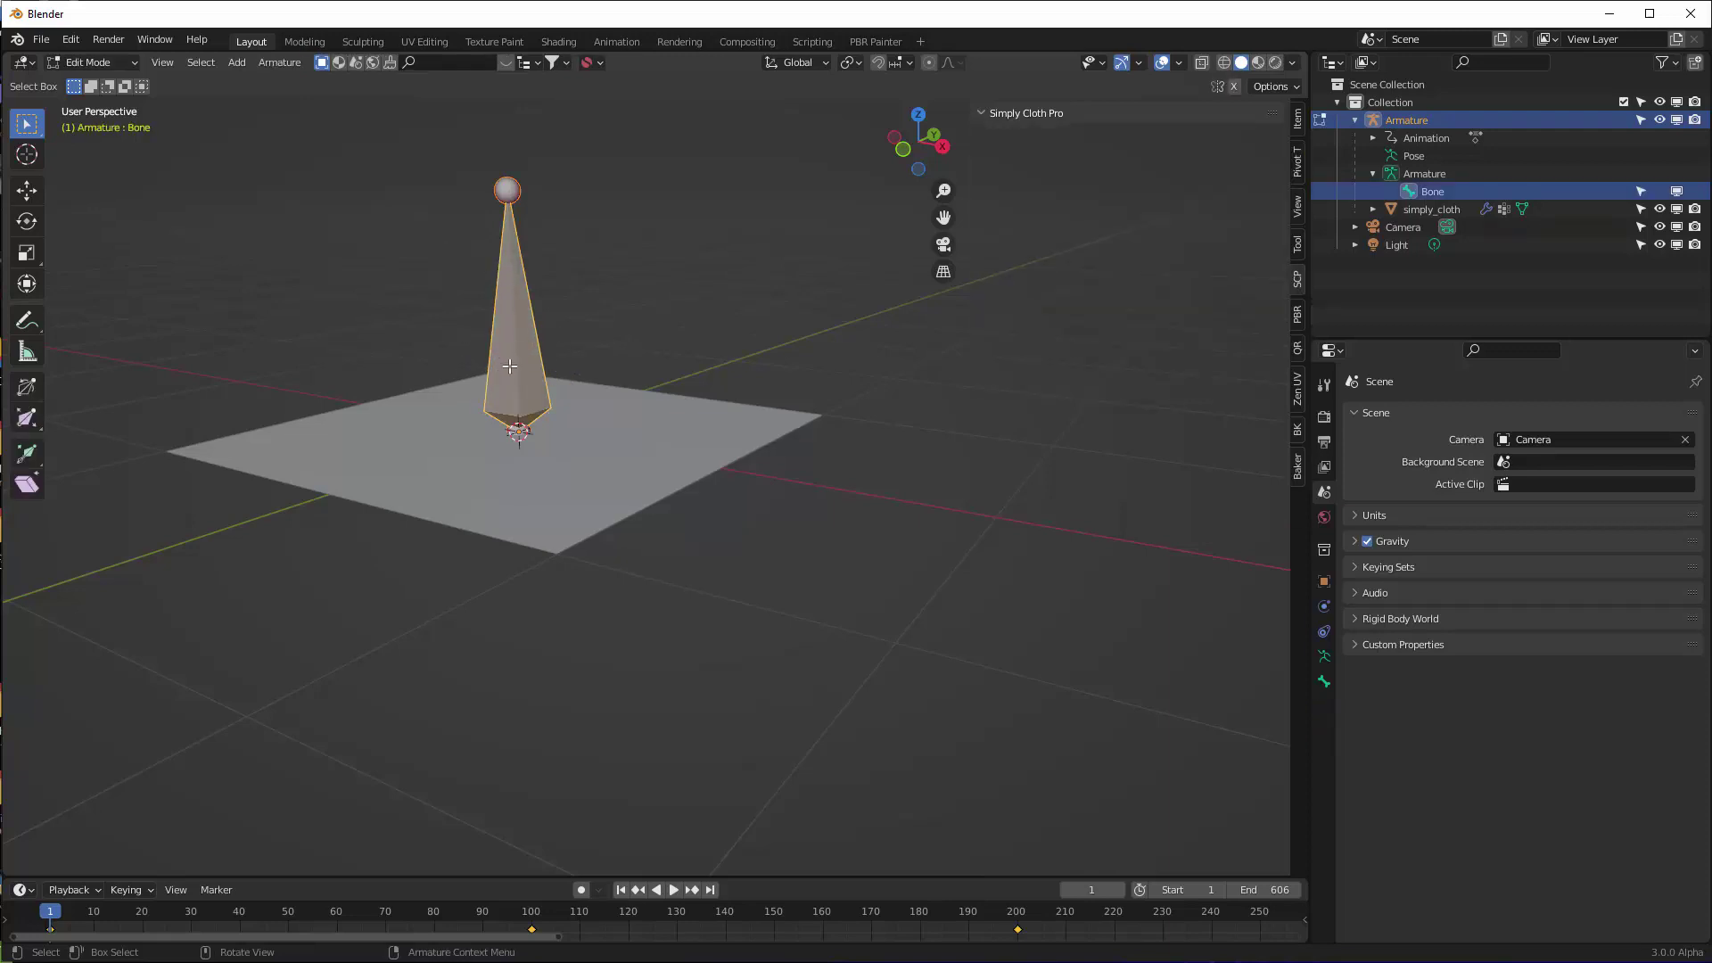
pyautogui.press('KP_7')
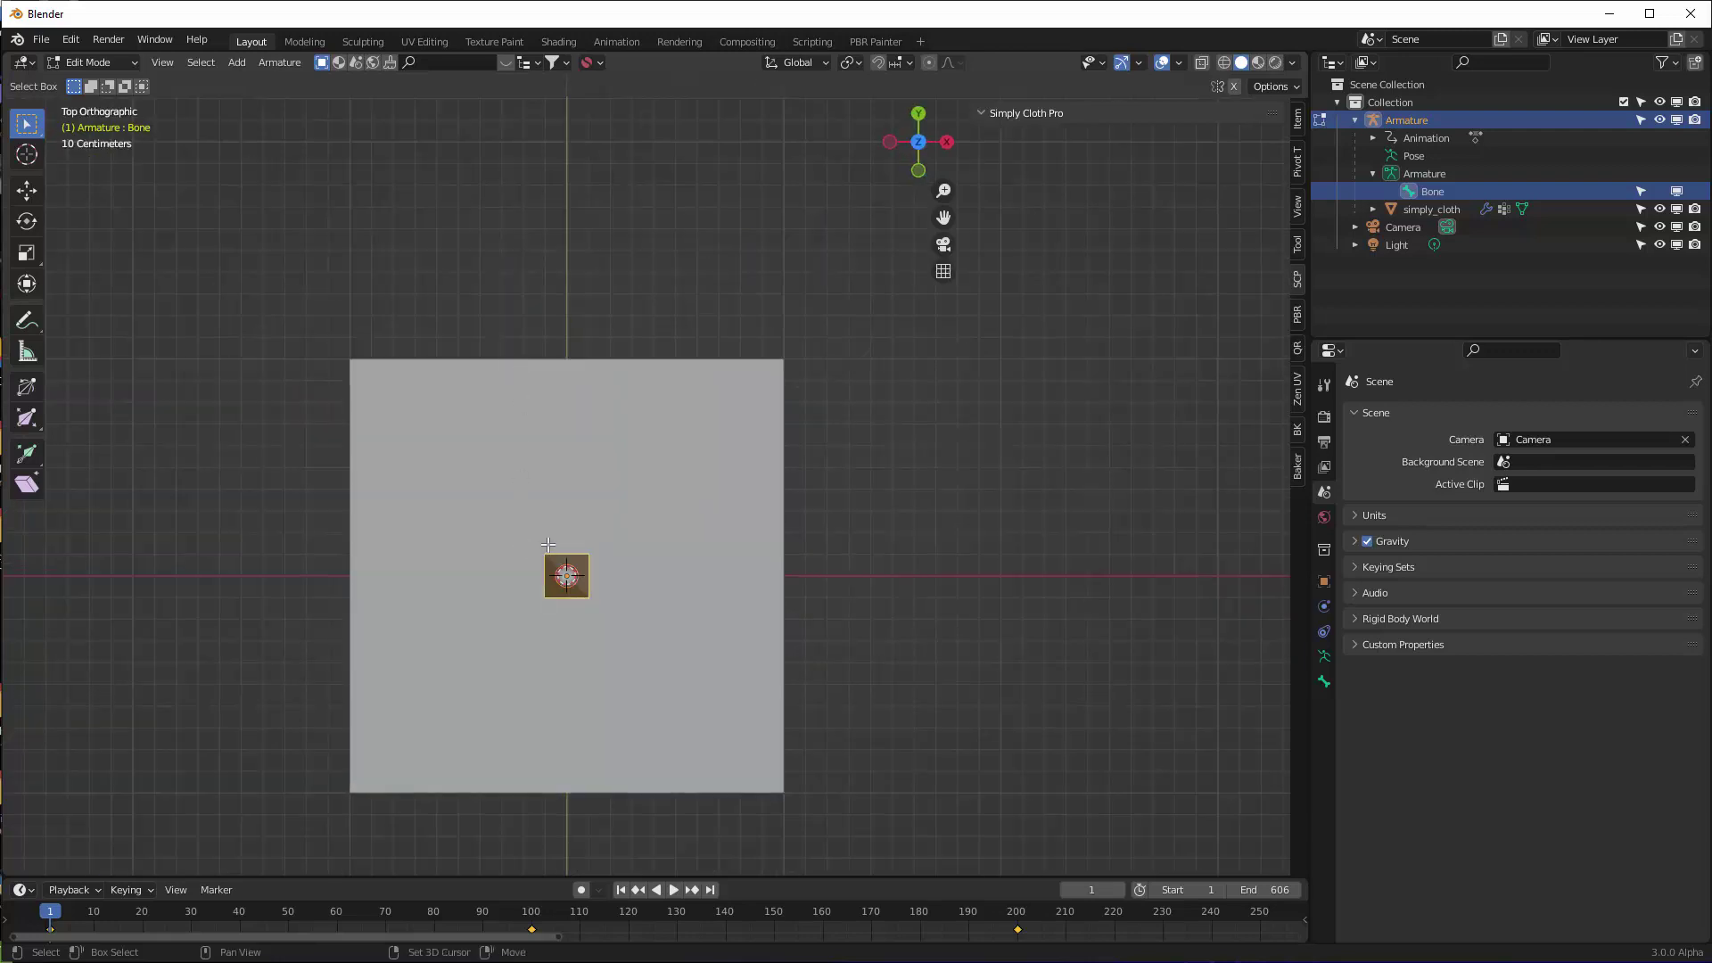
# Duplicate the bone twice, placing Bone.001 at the top-left and Bone.002 at the bottom-left corner
pyautogui.hotkey('shift', 'd')
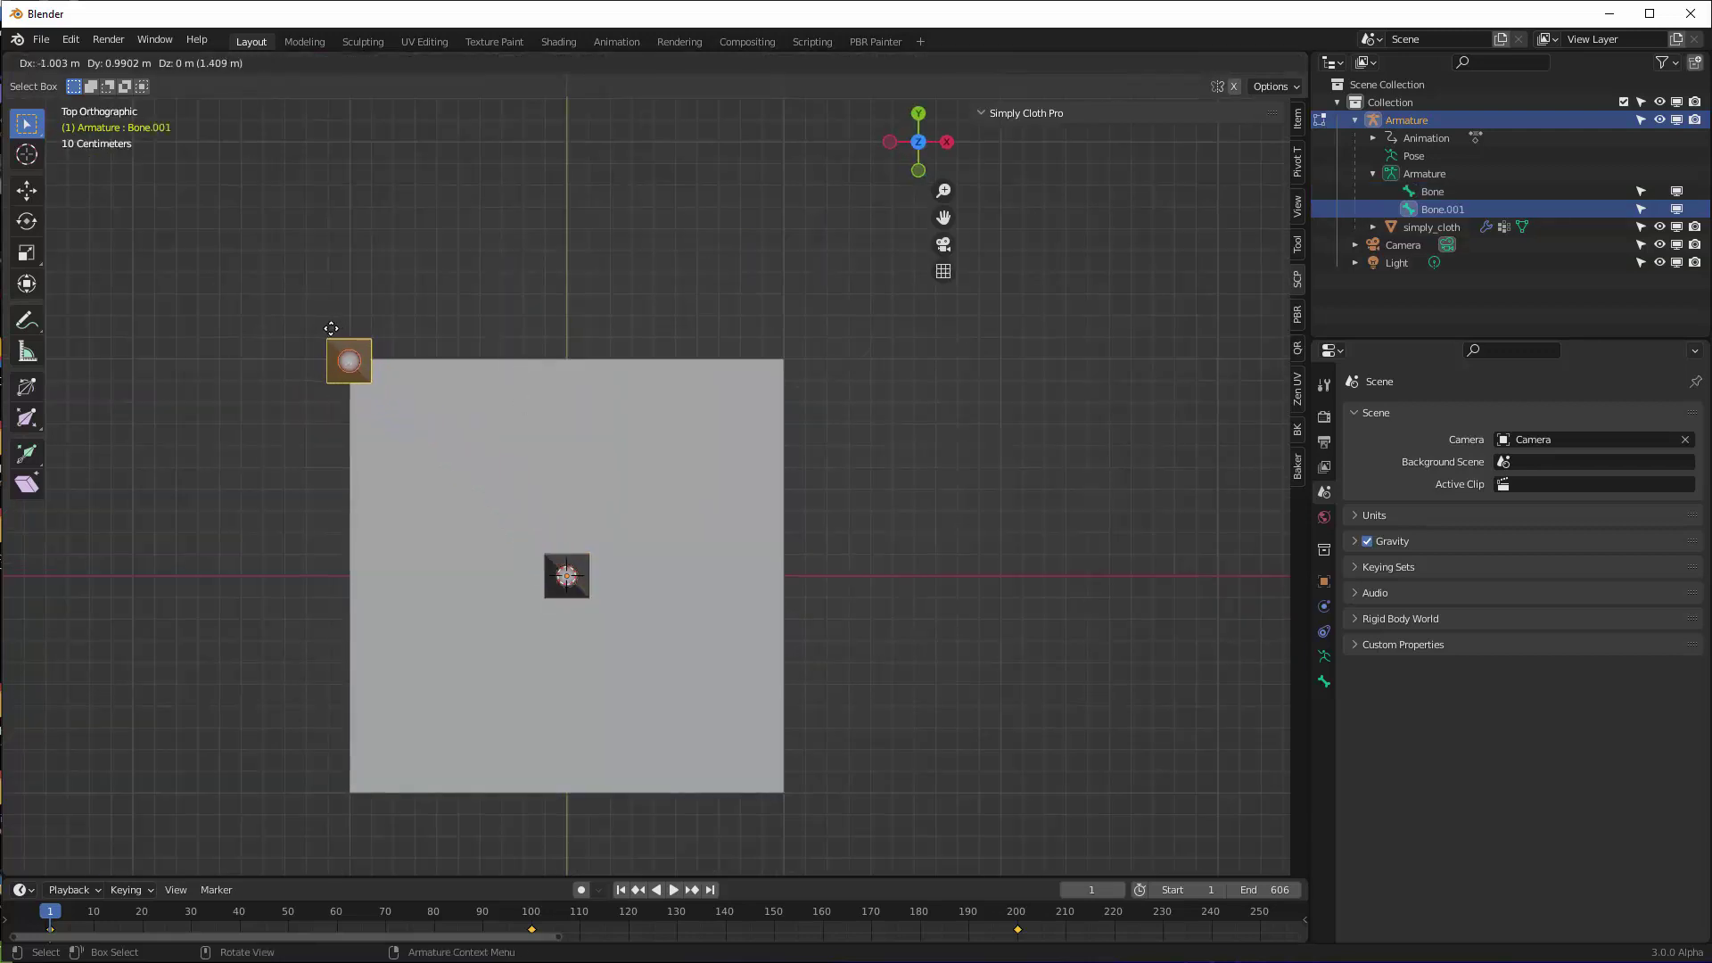
pyautogui.click(343, 354)
pyautogui.hotkey('shift', 'd')
pyautogui.click(353, 785)
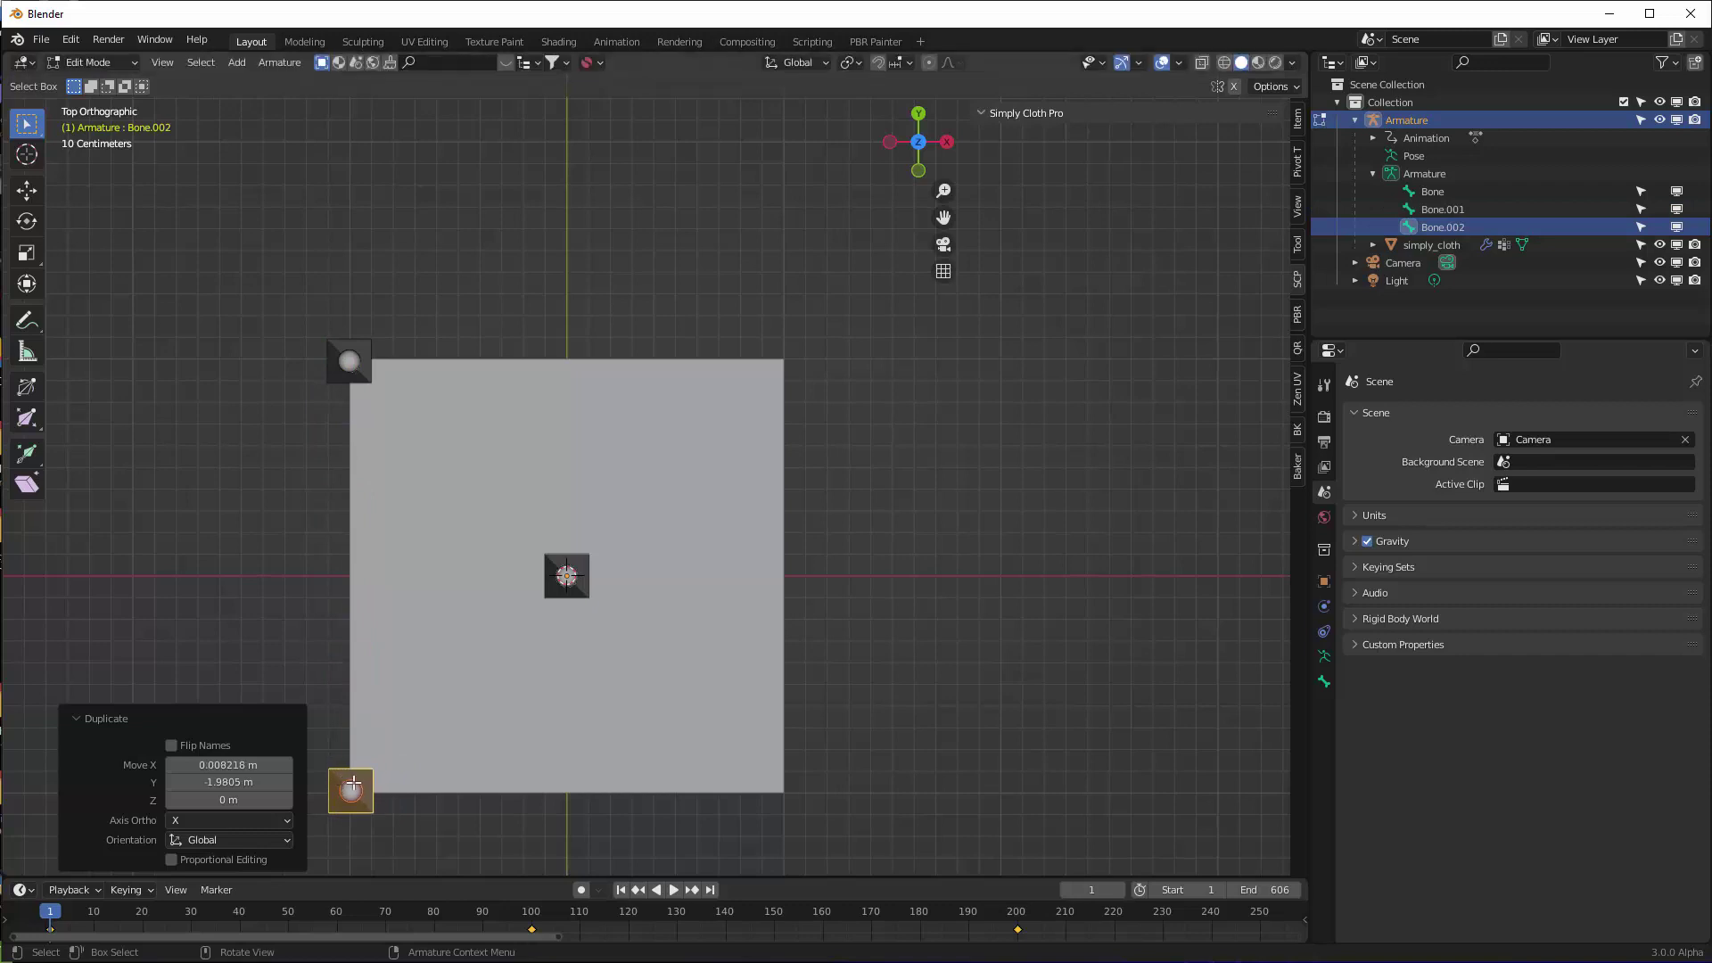
pyautogui.moveTo(492, 648); pyautogui.dragTo(709, 474, button='middle')
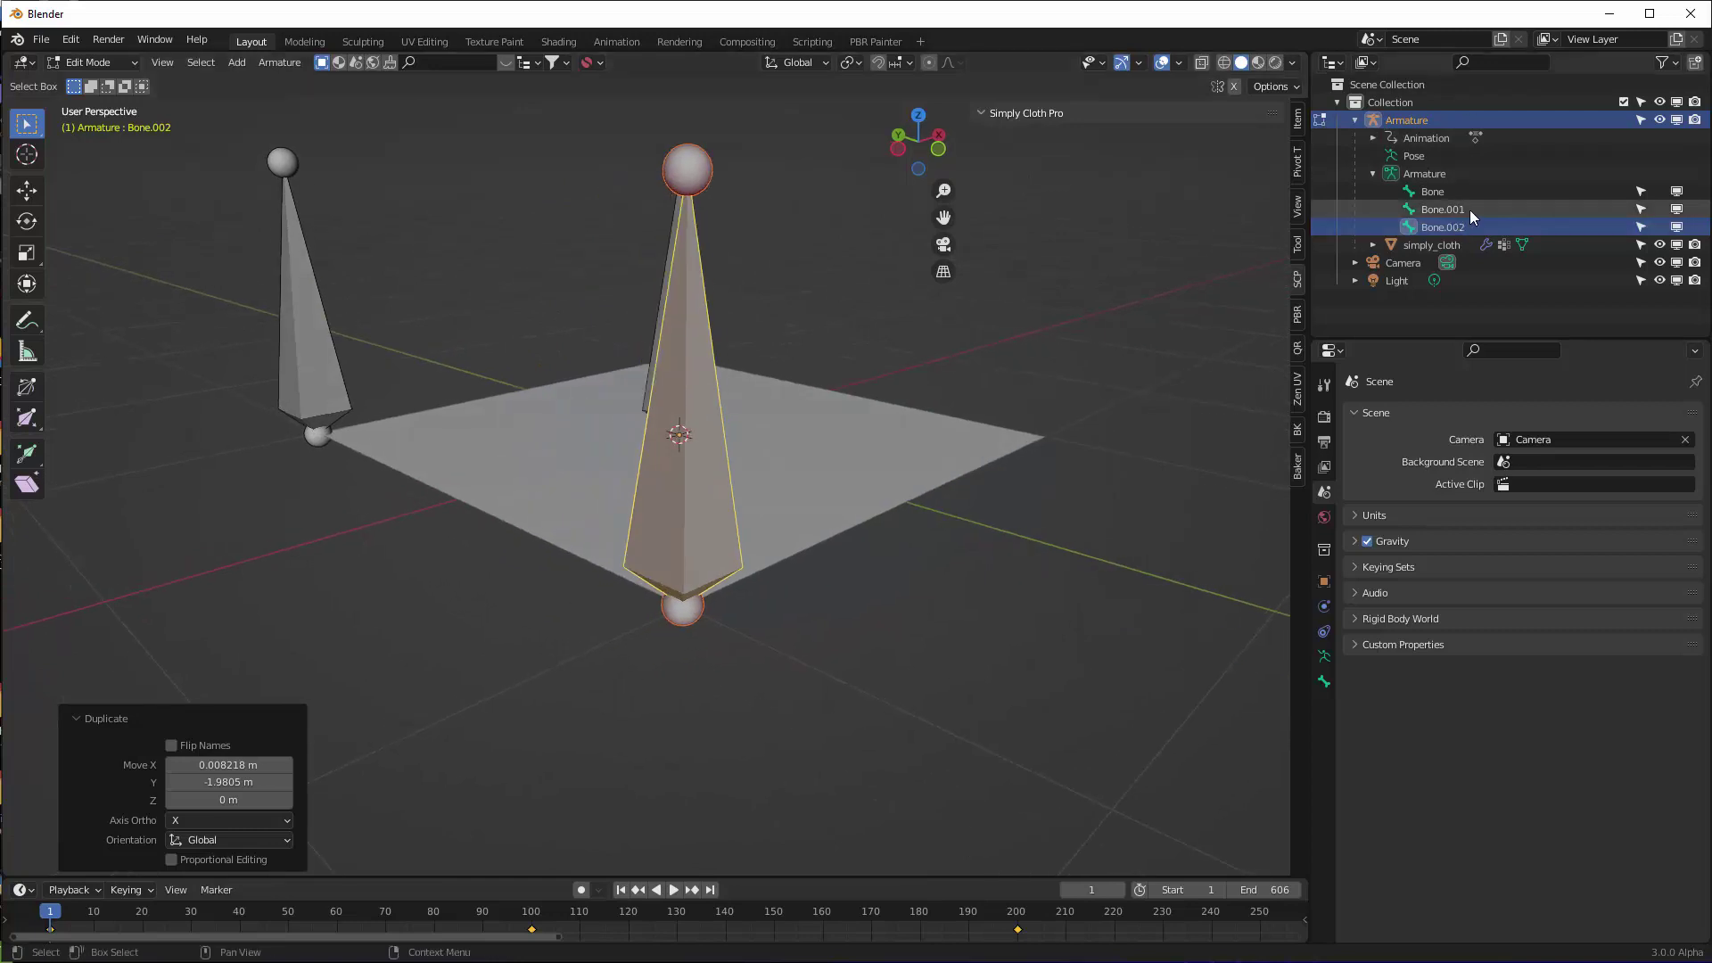
pyautogui.click(324, 374)
pyautogui.moveTo(380, 377); pyautogui.dragTo(413, 386, button='middle')
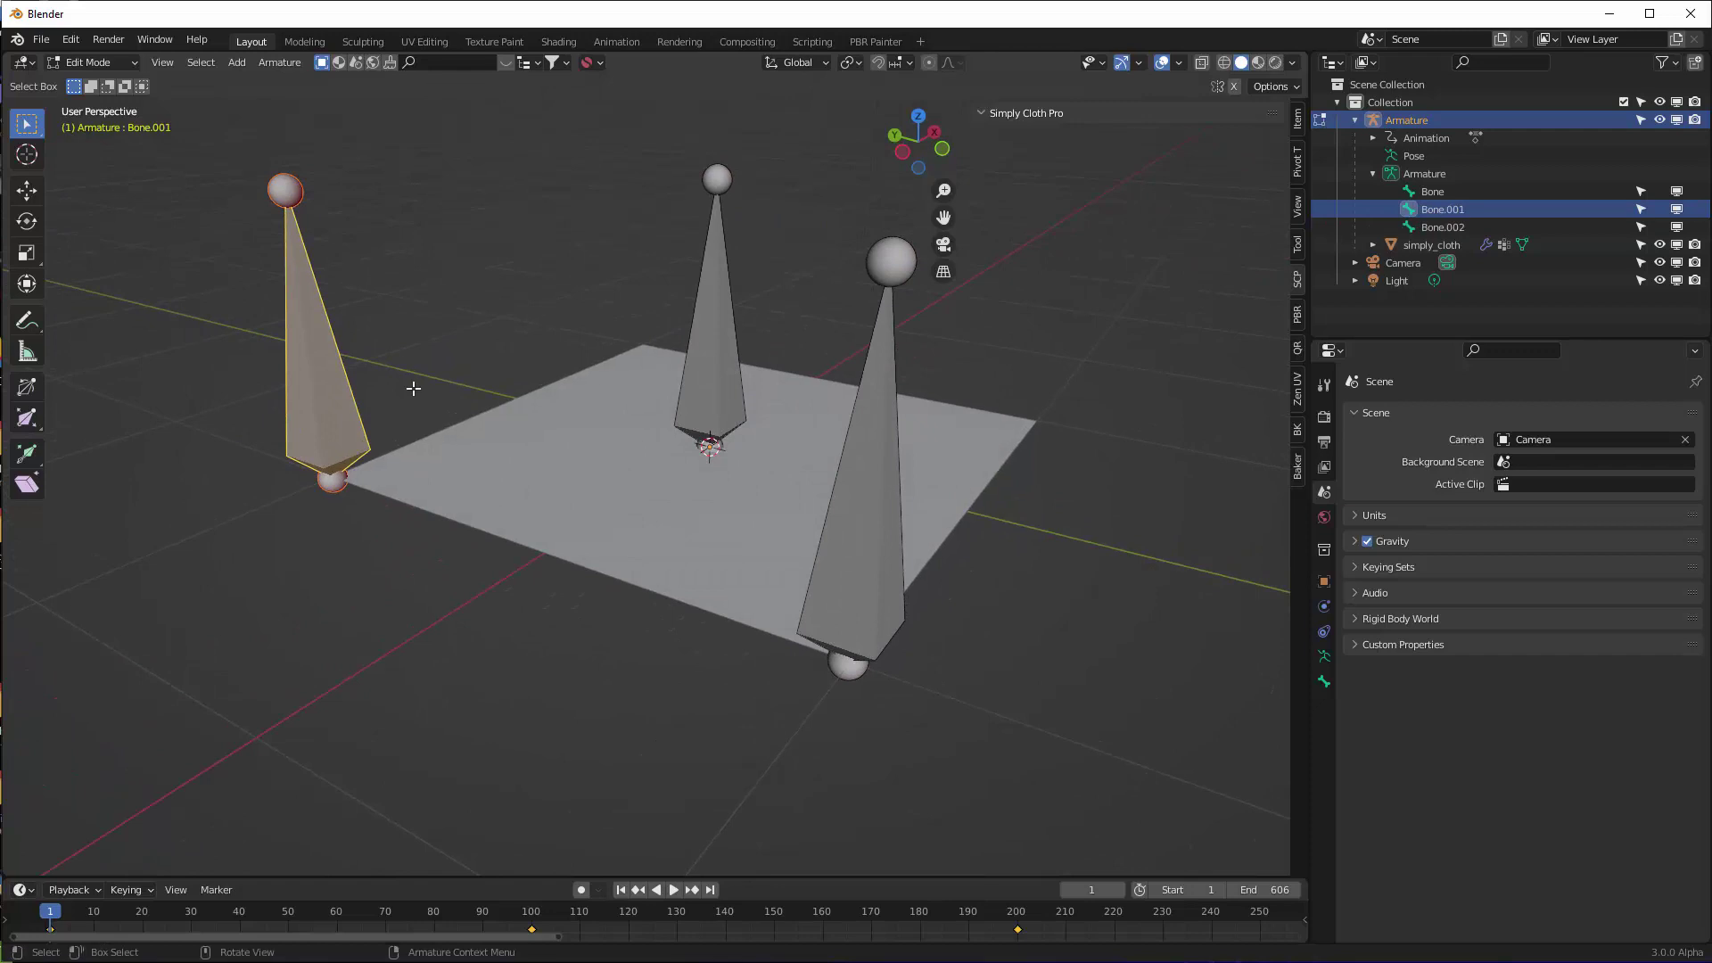
pyautogui.scroll(-4, 405, 388)
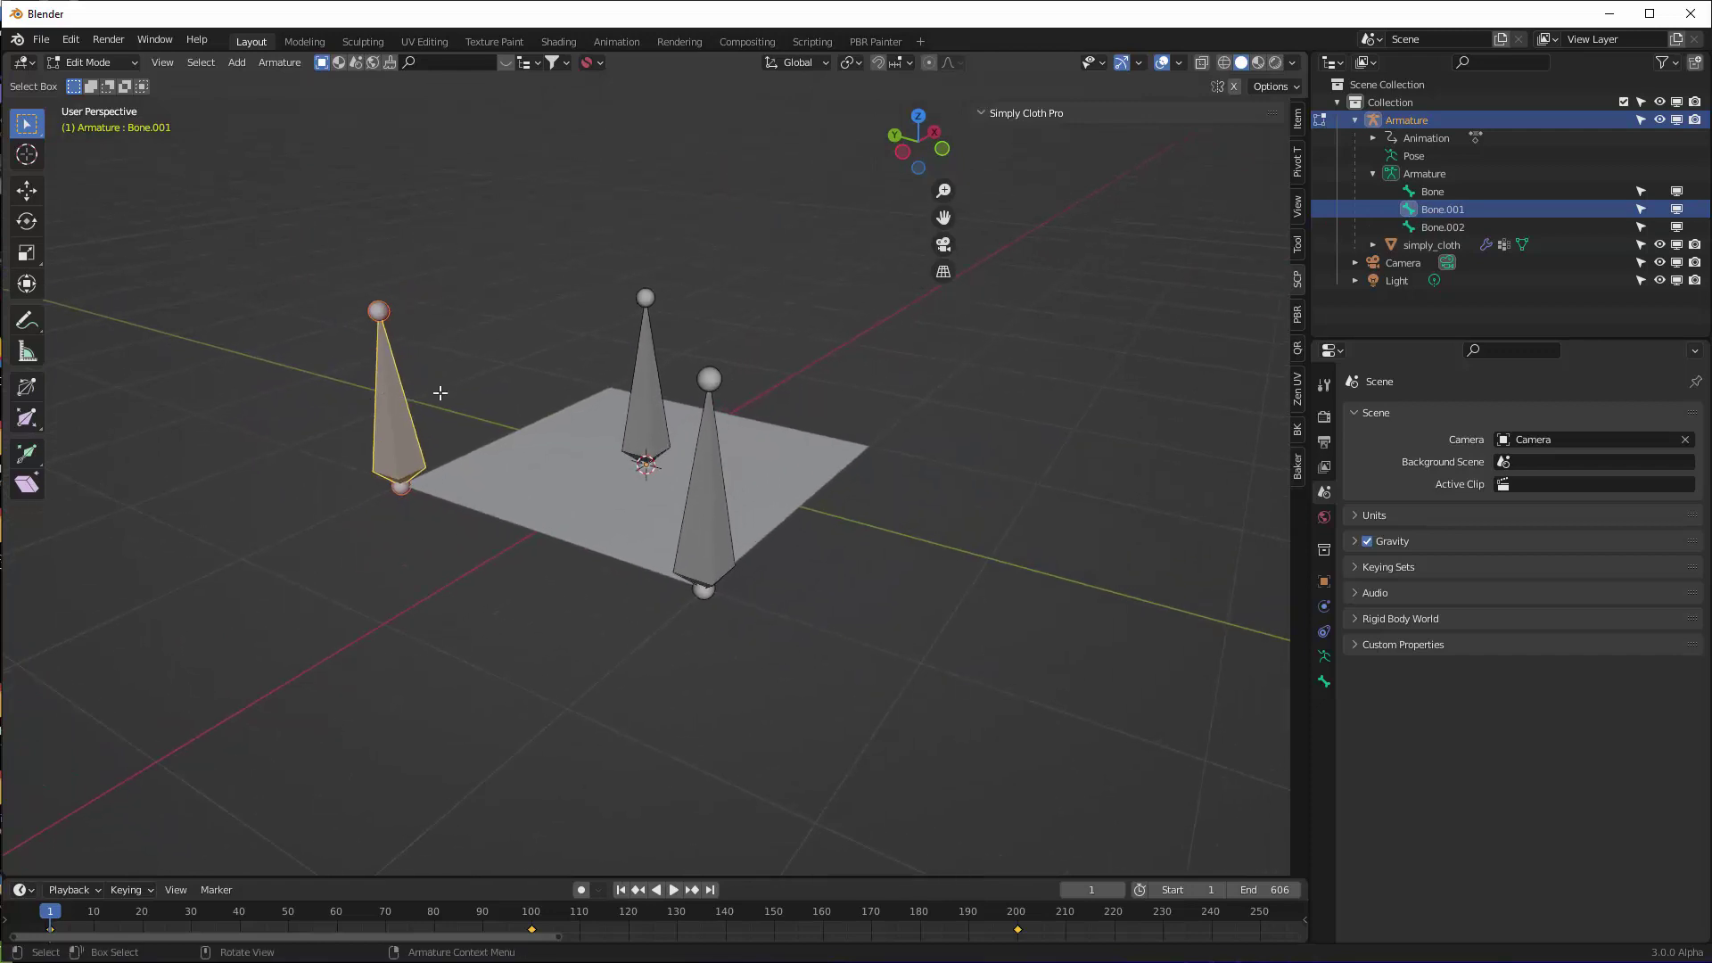
pyautogui.hotkey('ctrl', 'Tab')
# Select the cloth plane in Edit Mode, hide the armature, and deselect the centre vertices
pyautogui.click(287, 398)
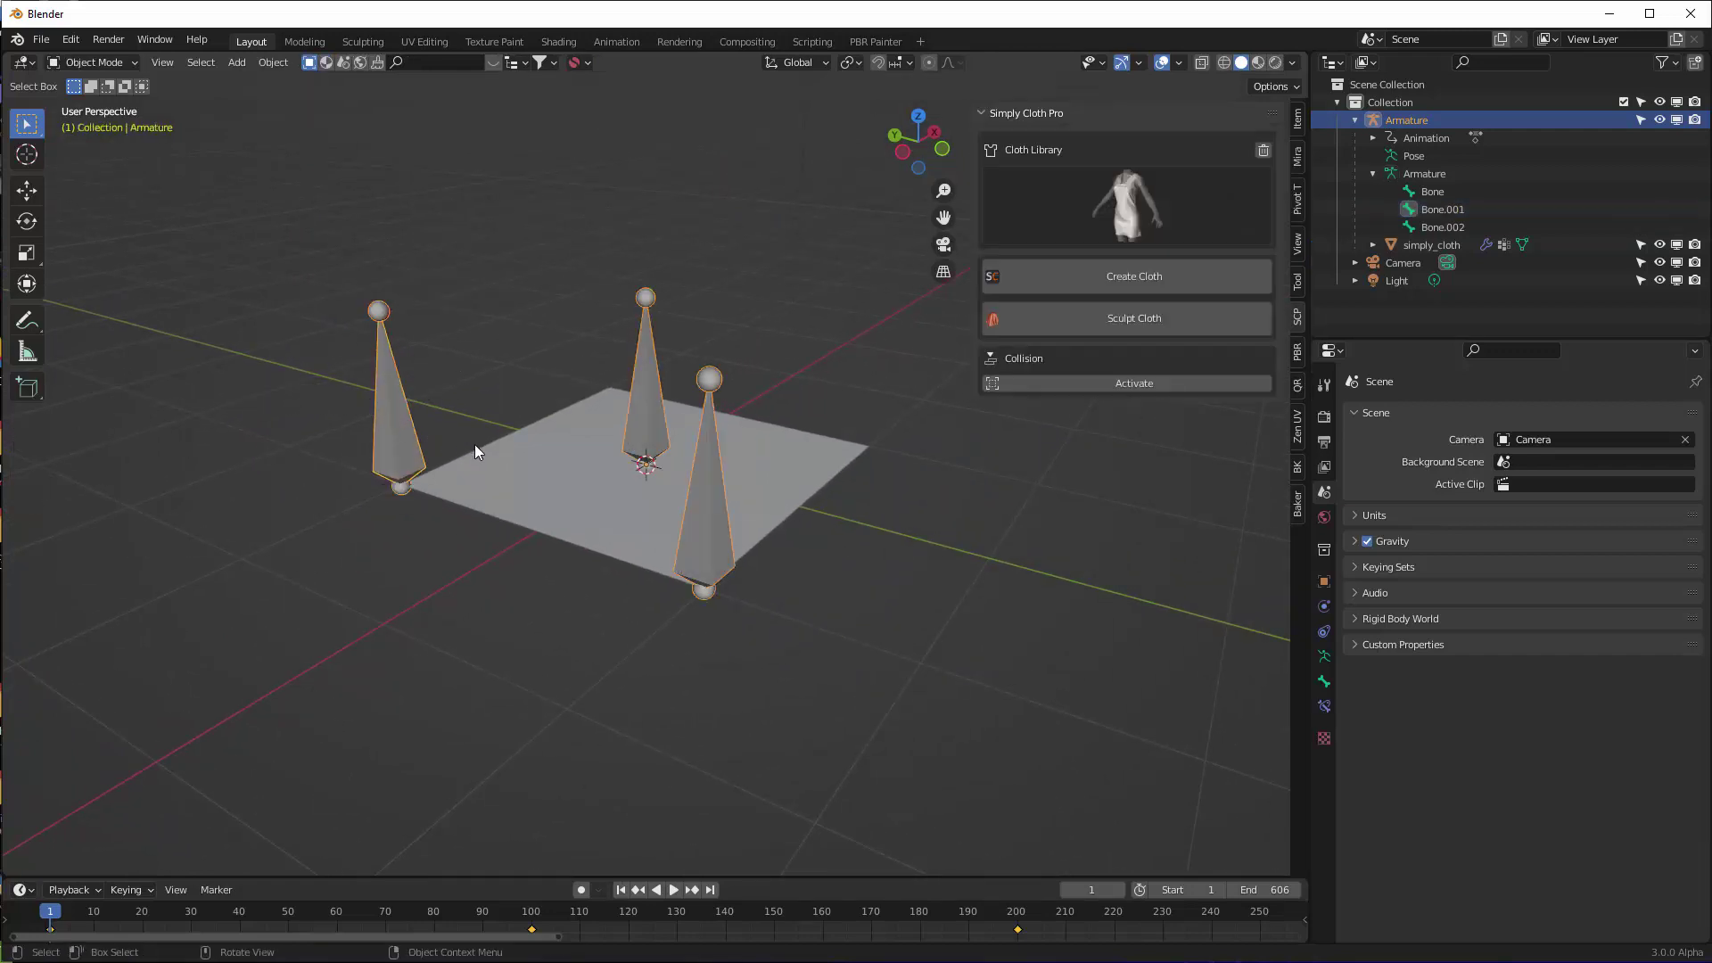
pyautogui.click(499, 451)
pyautogui.scroll(3, 659, 453)
pyautogui.moveTo(632, 458); pyautogui.dragTo(617, 473, button='middle')
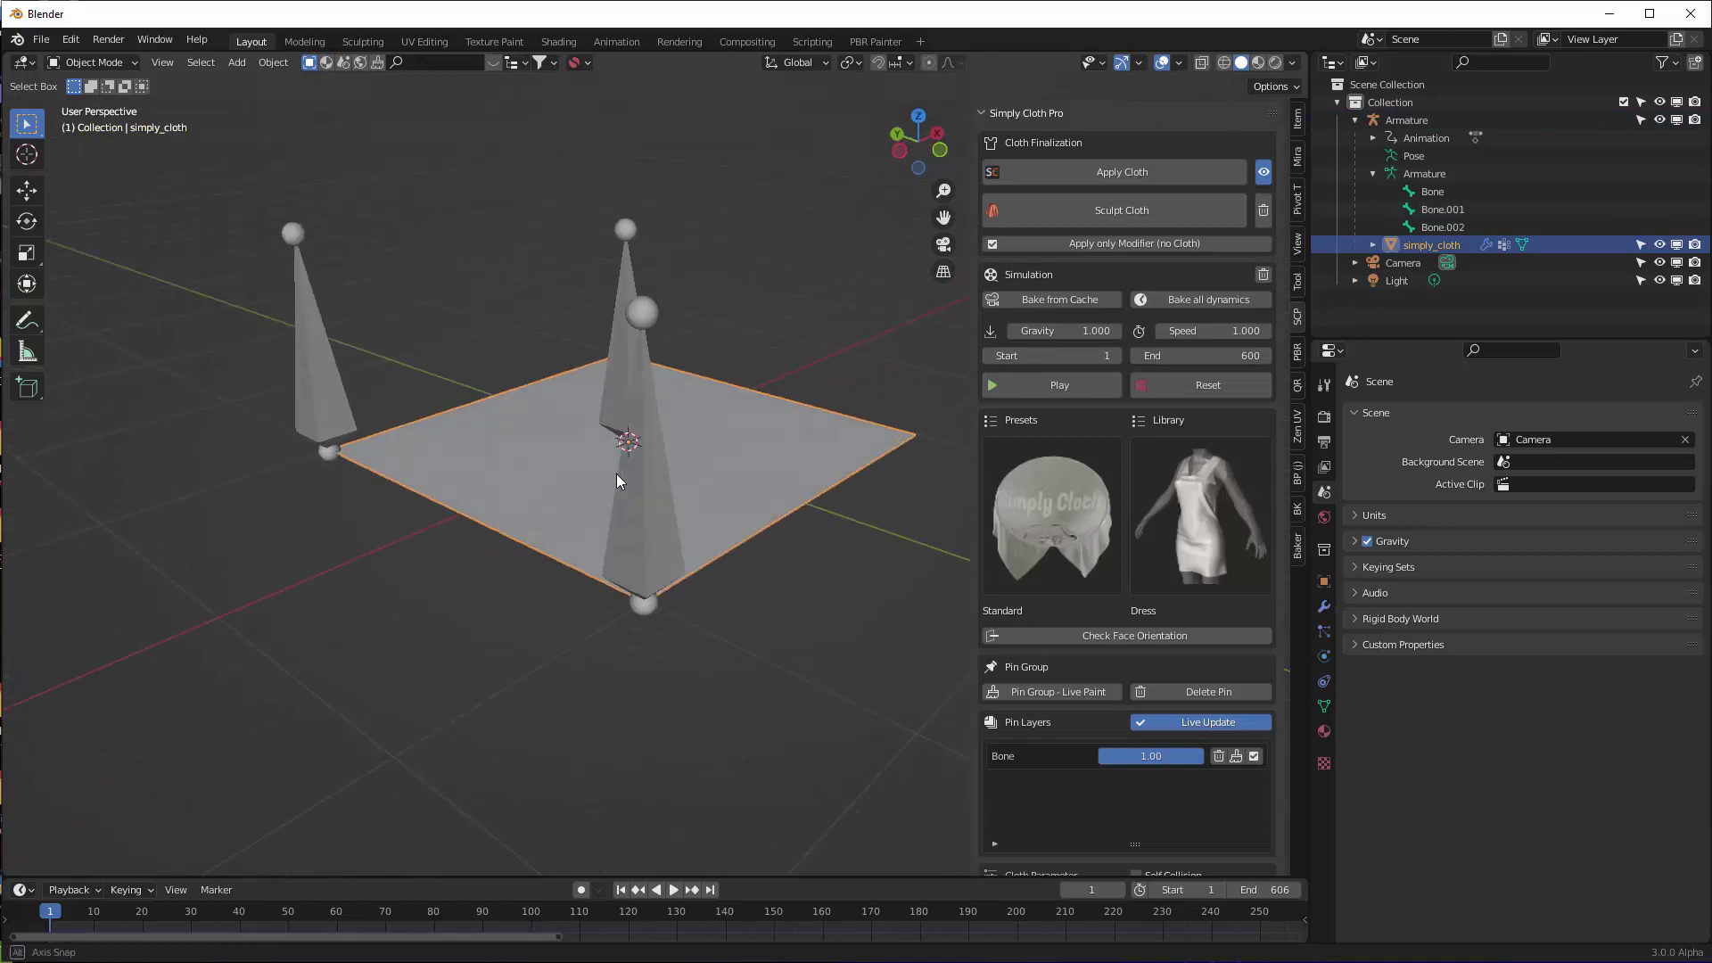
pyautogui.press('Tab')
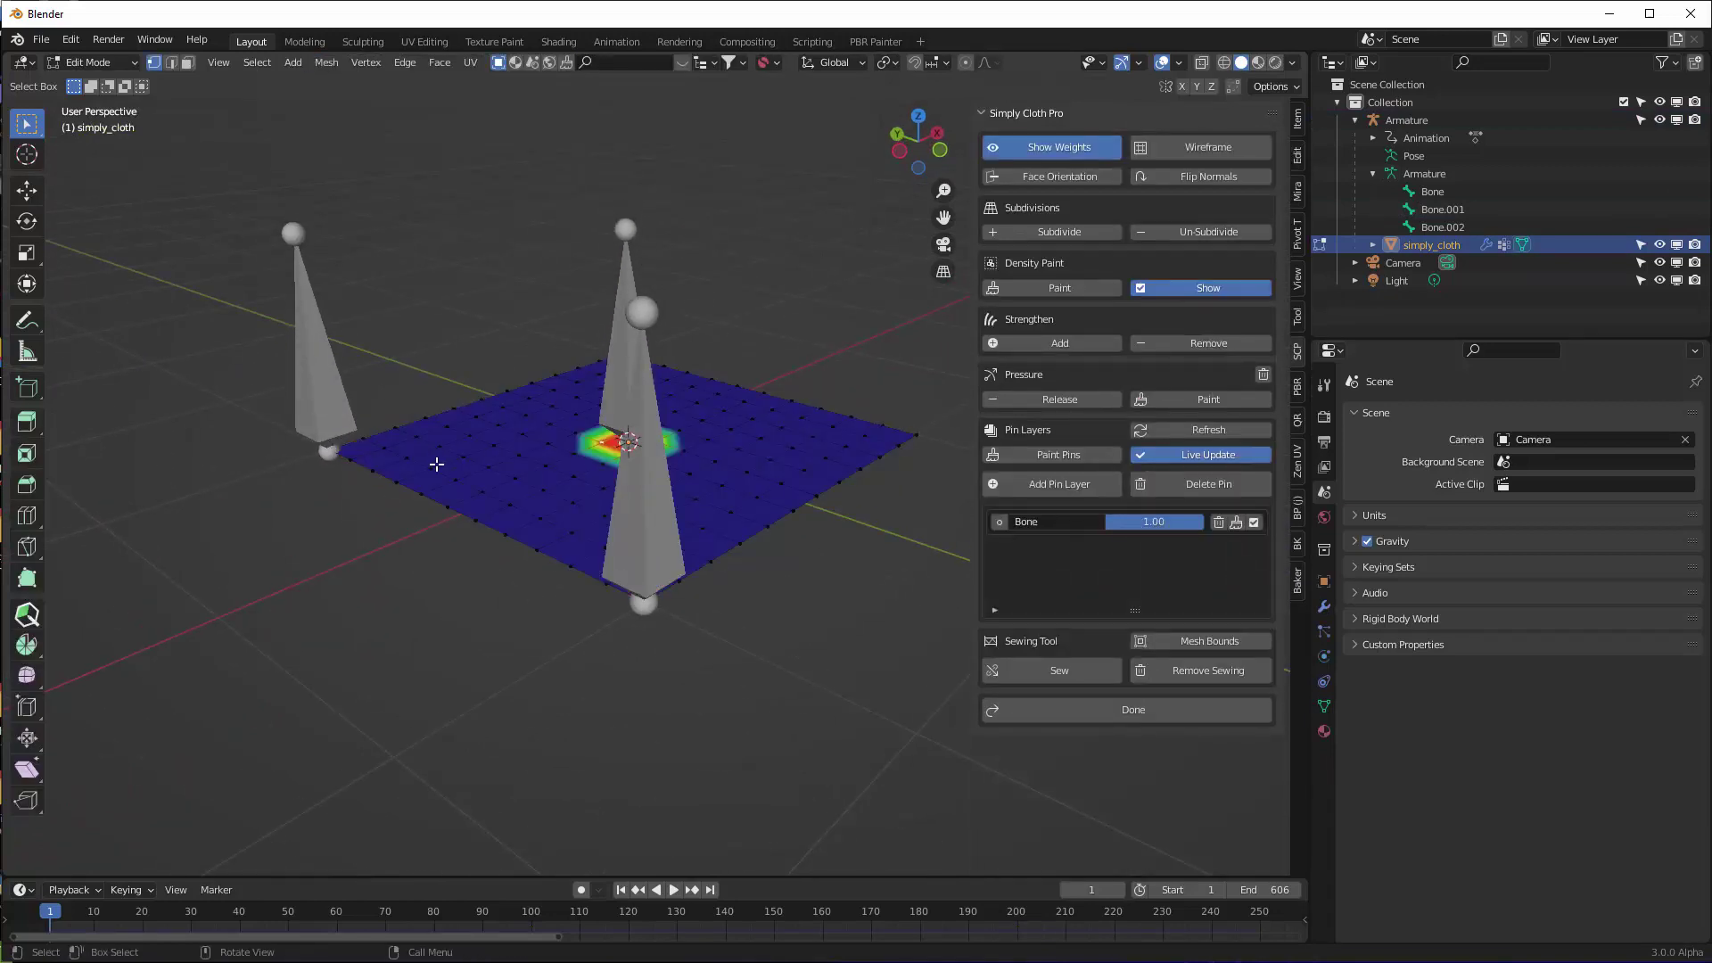
pyautogui.moveTo(521, 441); pyautogui.dragTo(537, 426, button='middle')
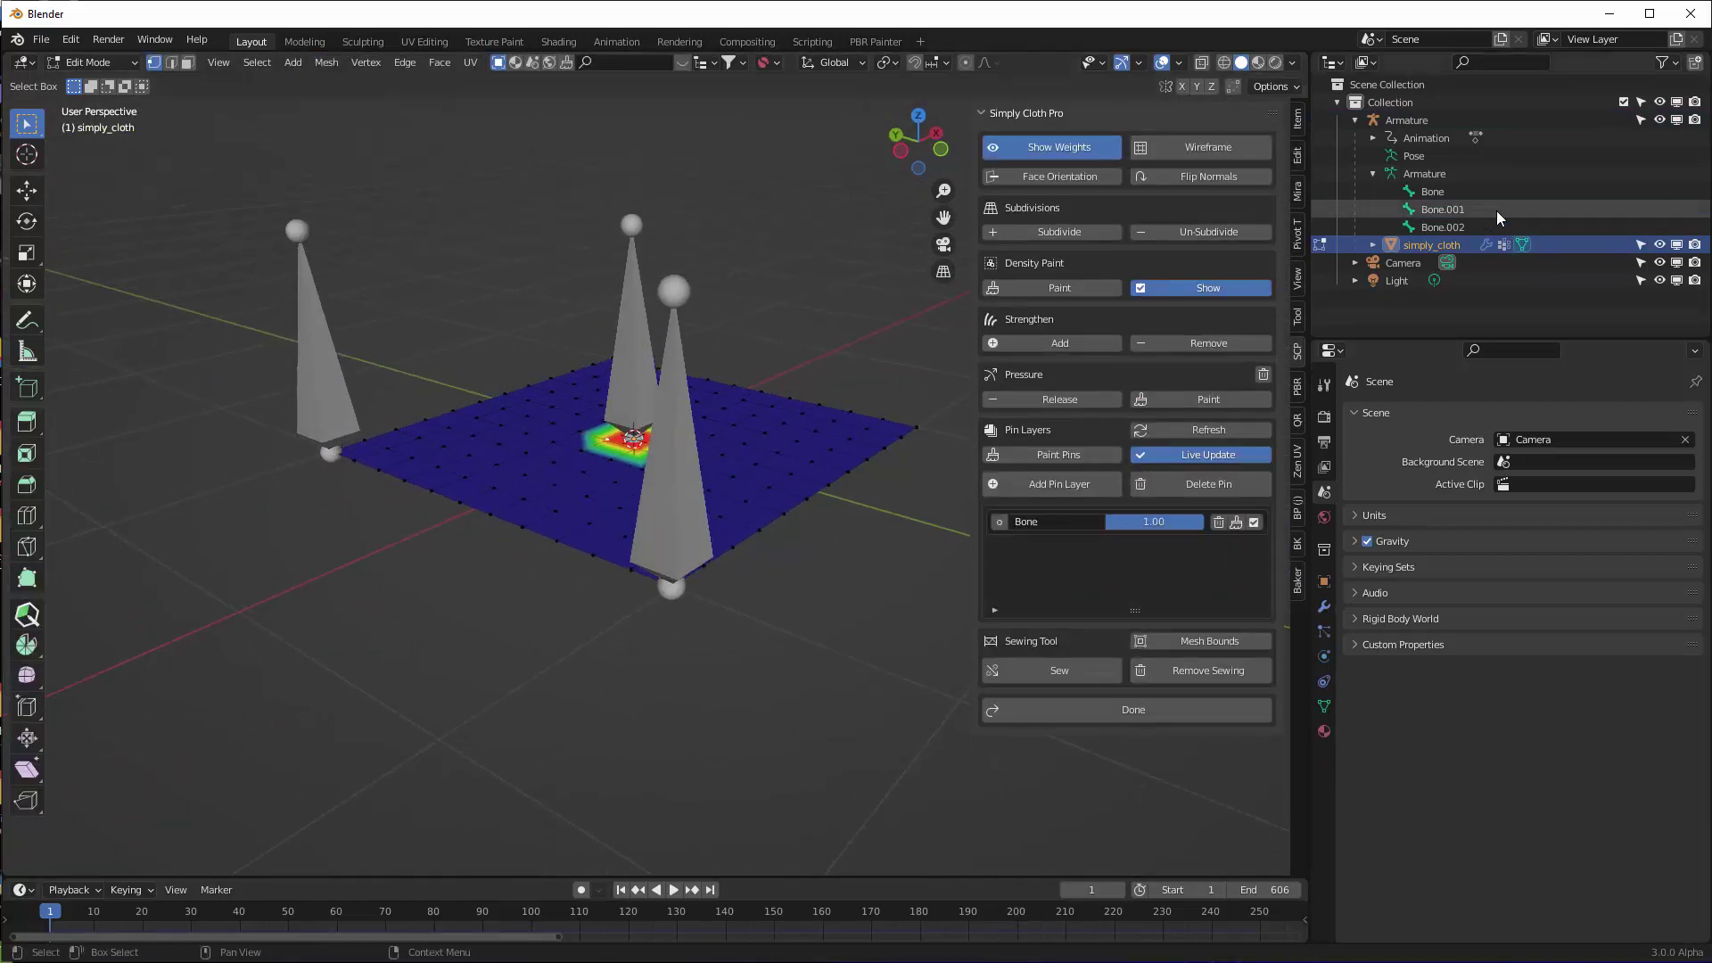
pyautogui.click(1660, 122)
pyautogui.click(330, 452)
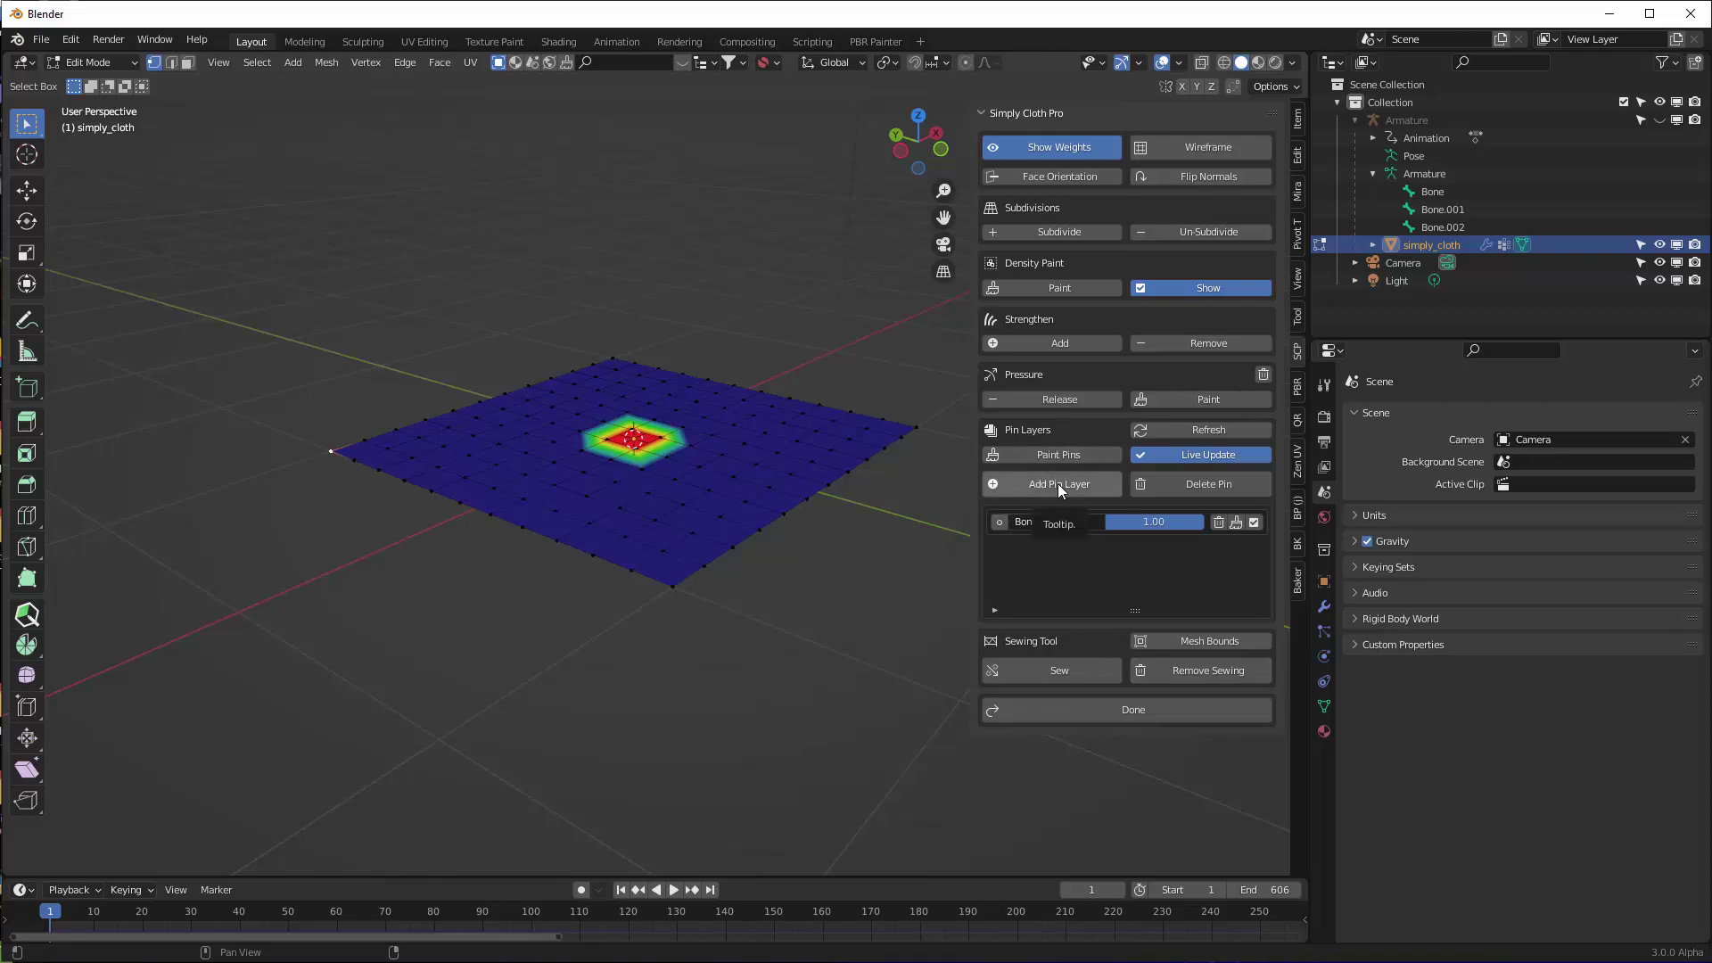
# Add a pin layer named Bone.001, pasting the bone name copied from the outliner
pyautogui.doubleClick(1482, 209)
pyautogui.hotkey('ctrl', 'c')
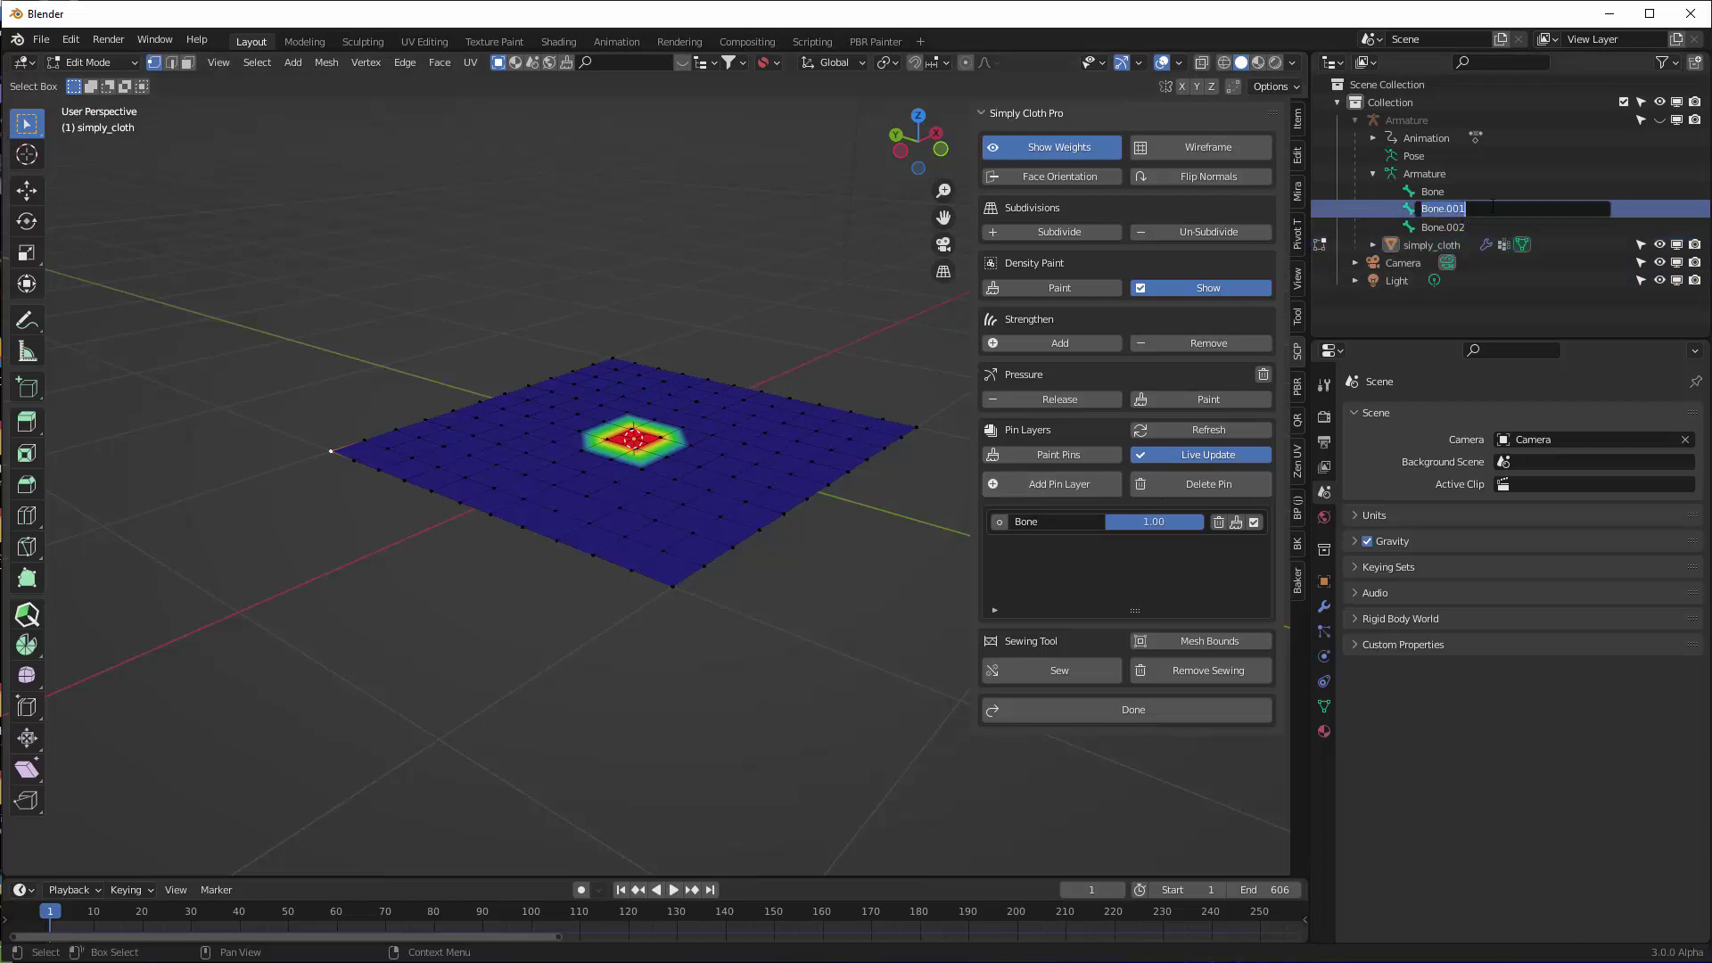
pyautogui.click(1060, 486)
pyautogui.click(1061, 485)
pyautogui.click(1077, 514)
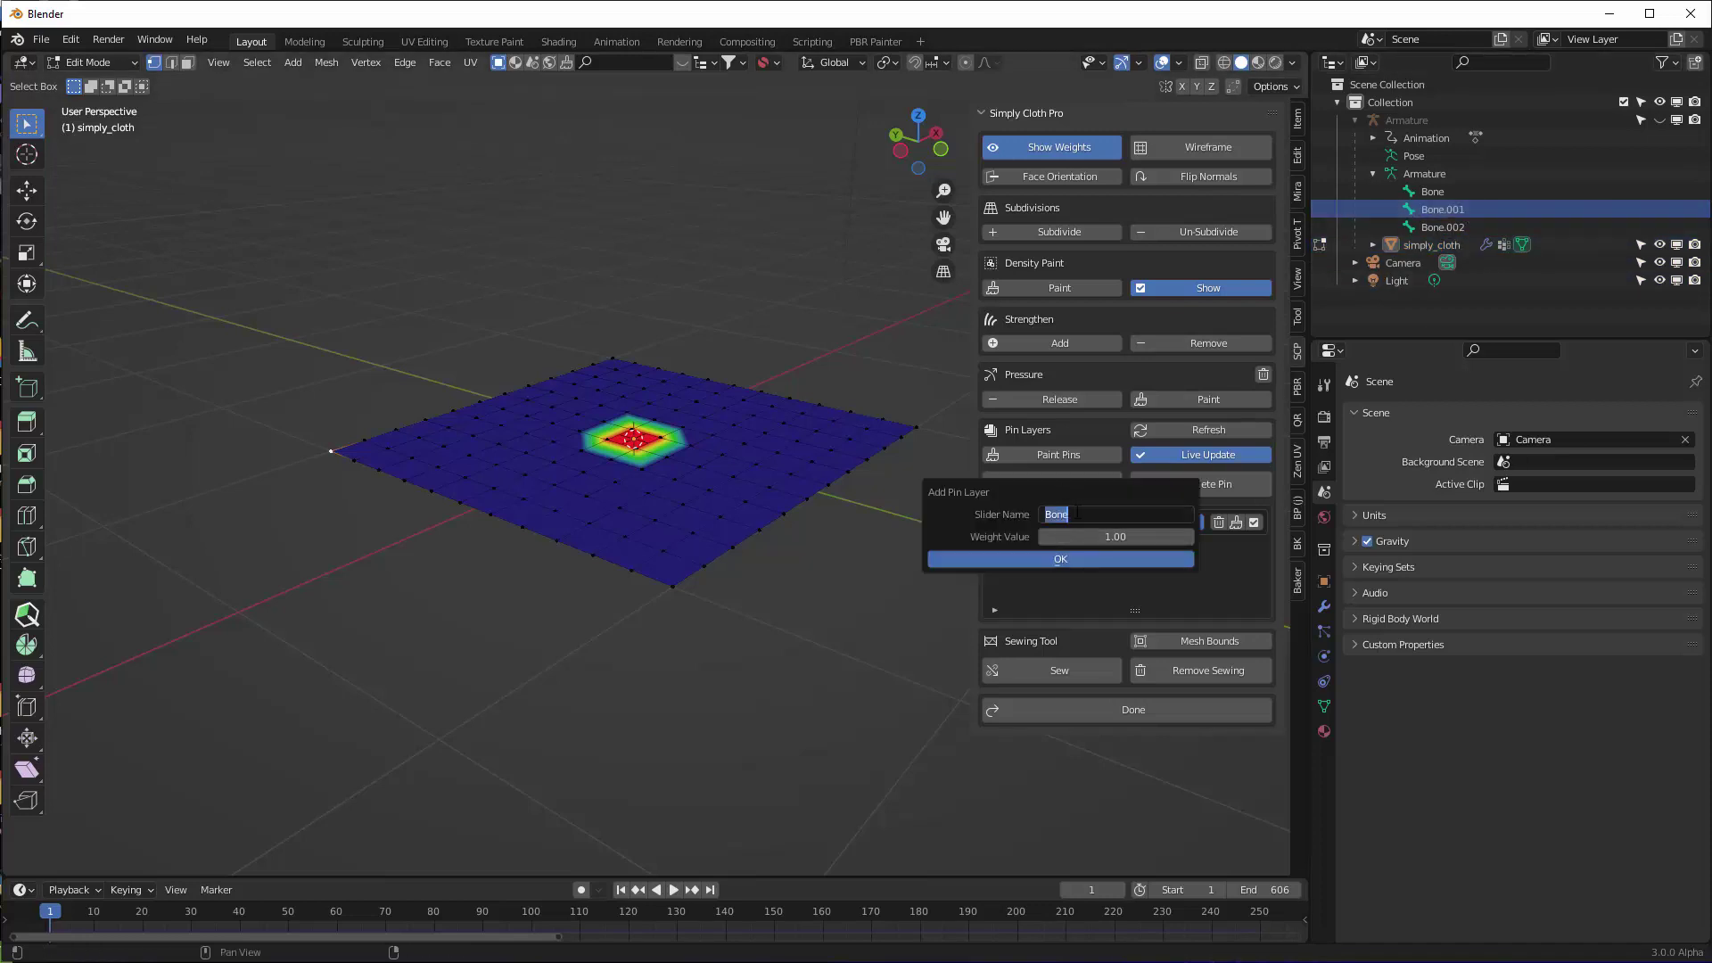
pyautogui.hotkey('ctrl', 'v')
pyautogui.click(1063, 559)
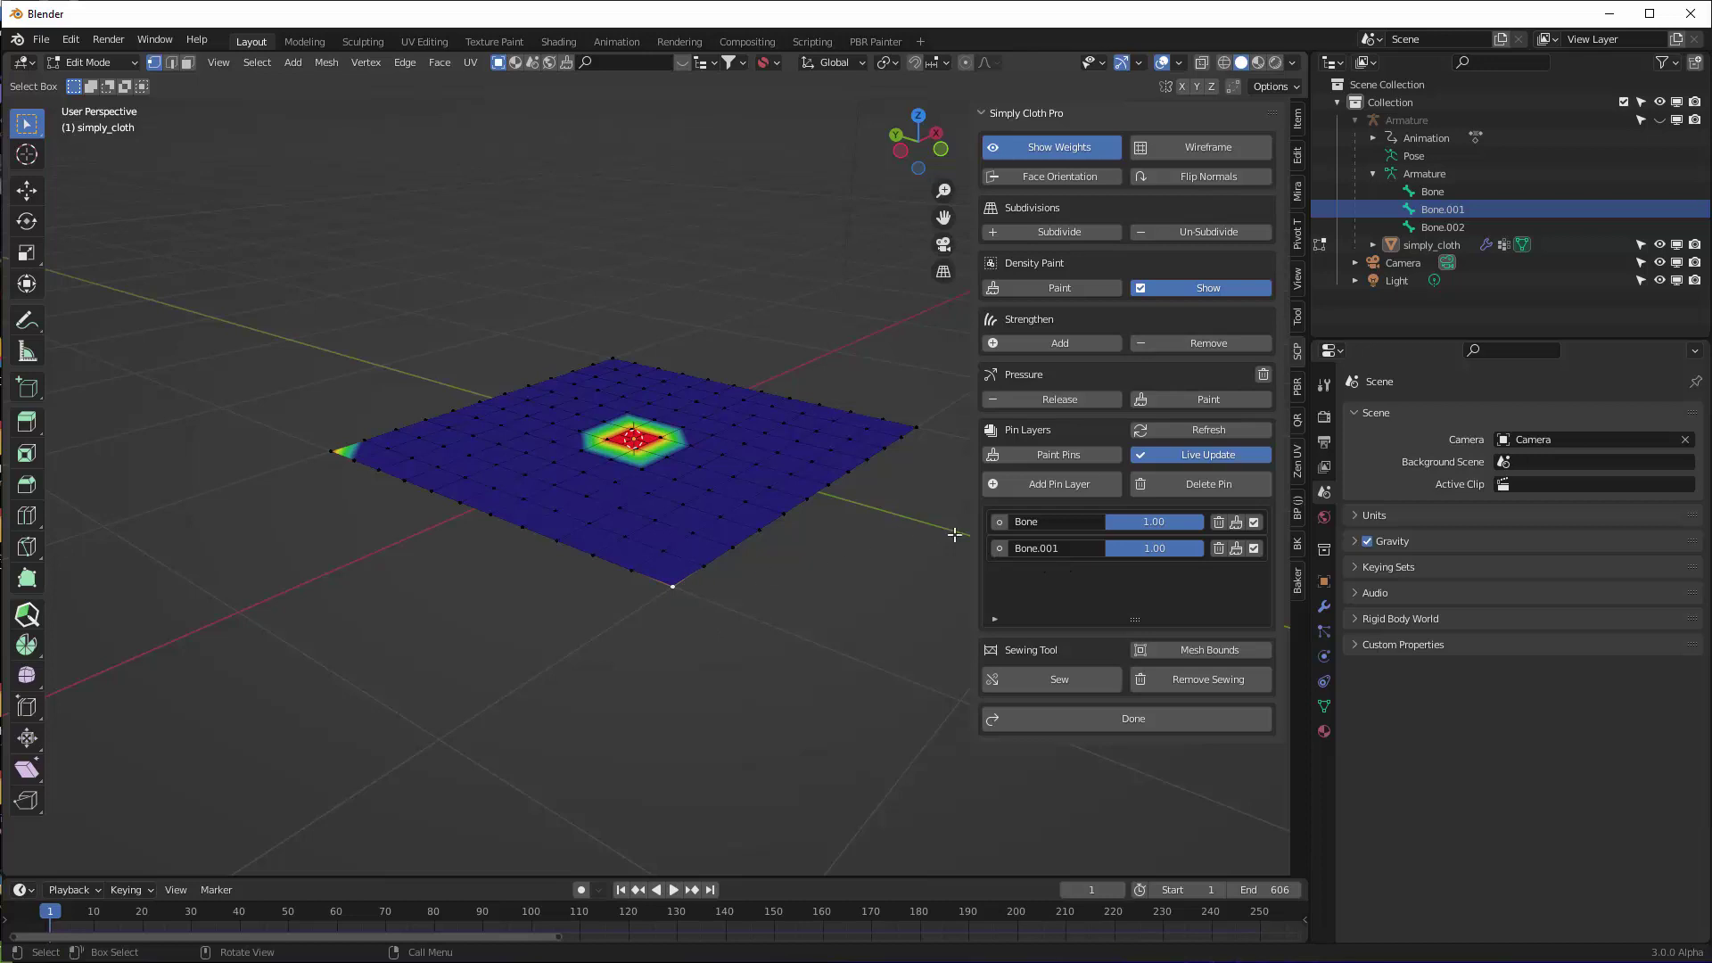
# Add a second pin layer named Bone.002 and show the armature again
pyautogui.click(1040, 490)
pyautogui.click(1090, 517)
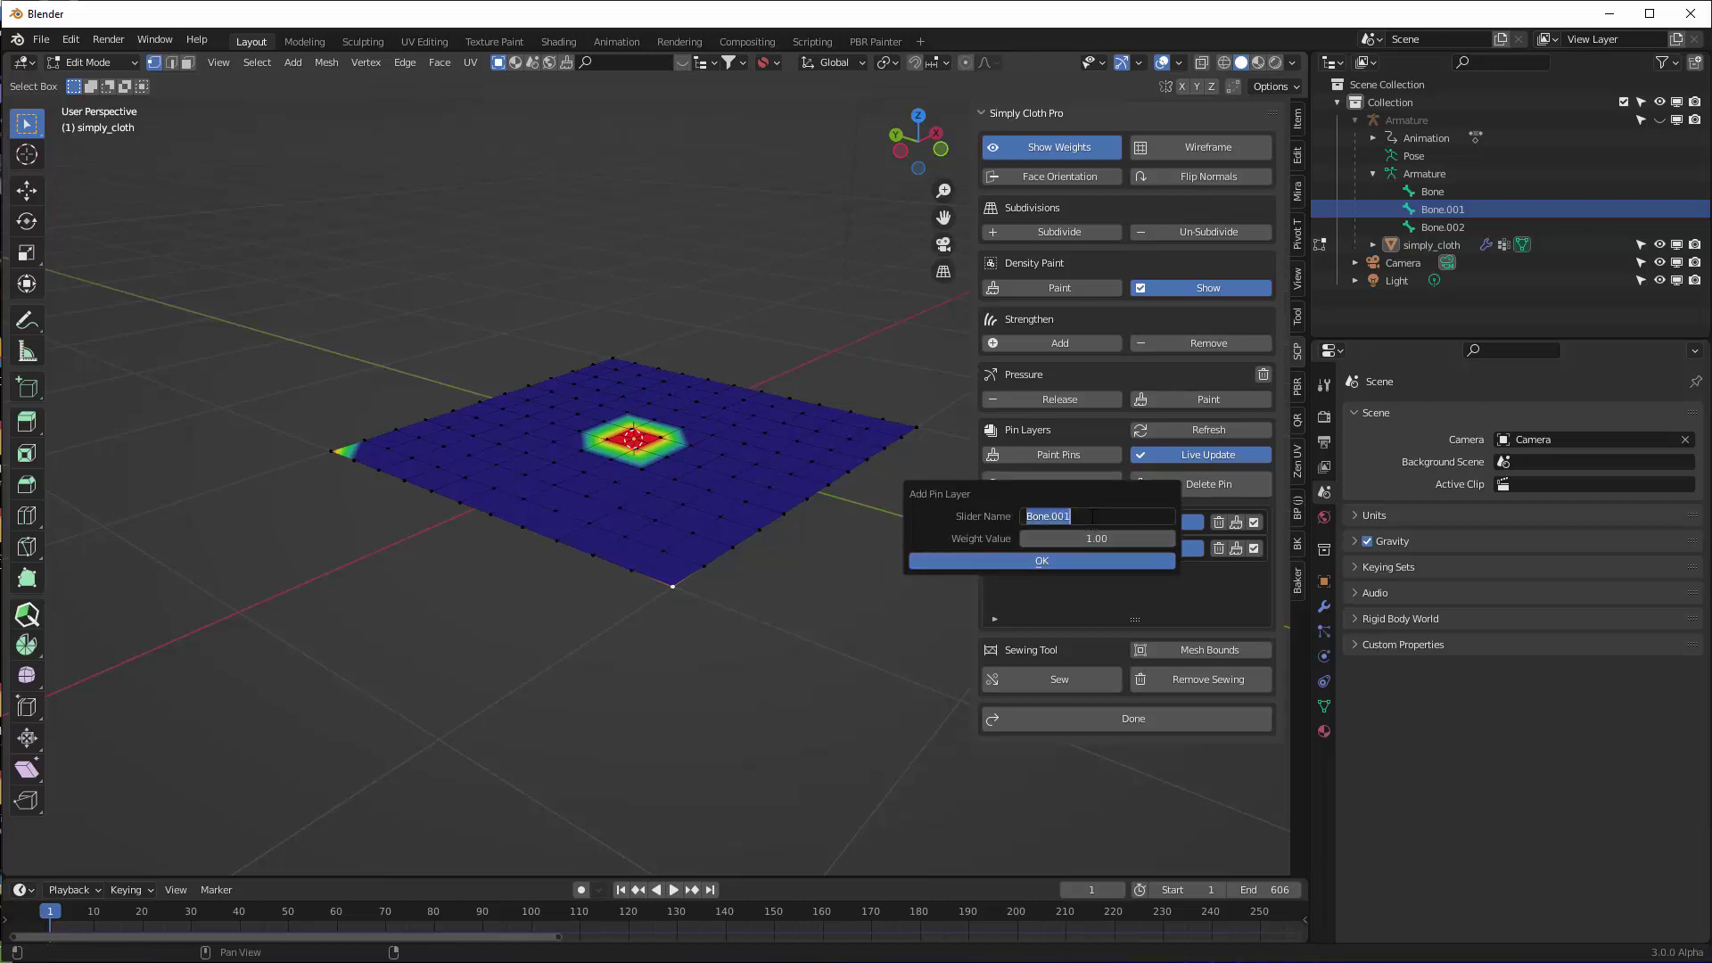
pyautogui.moveTo(1066, 515); pyautogui.dragTo(1086, 509)
pyautogui.write('2')
pyautogui.press('Return')
pyautogui.click(1041, 560)
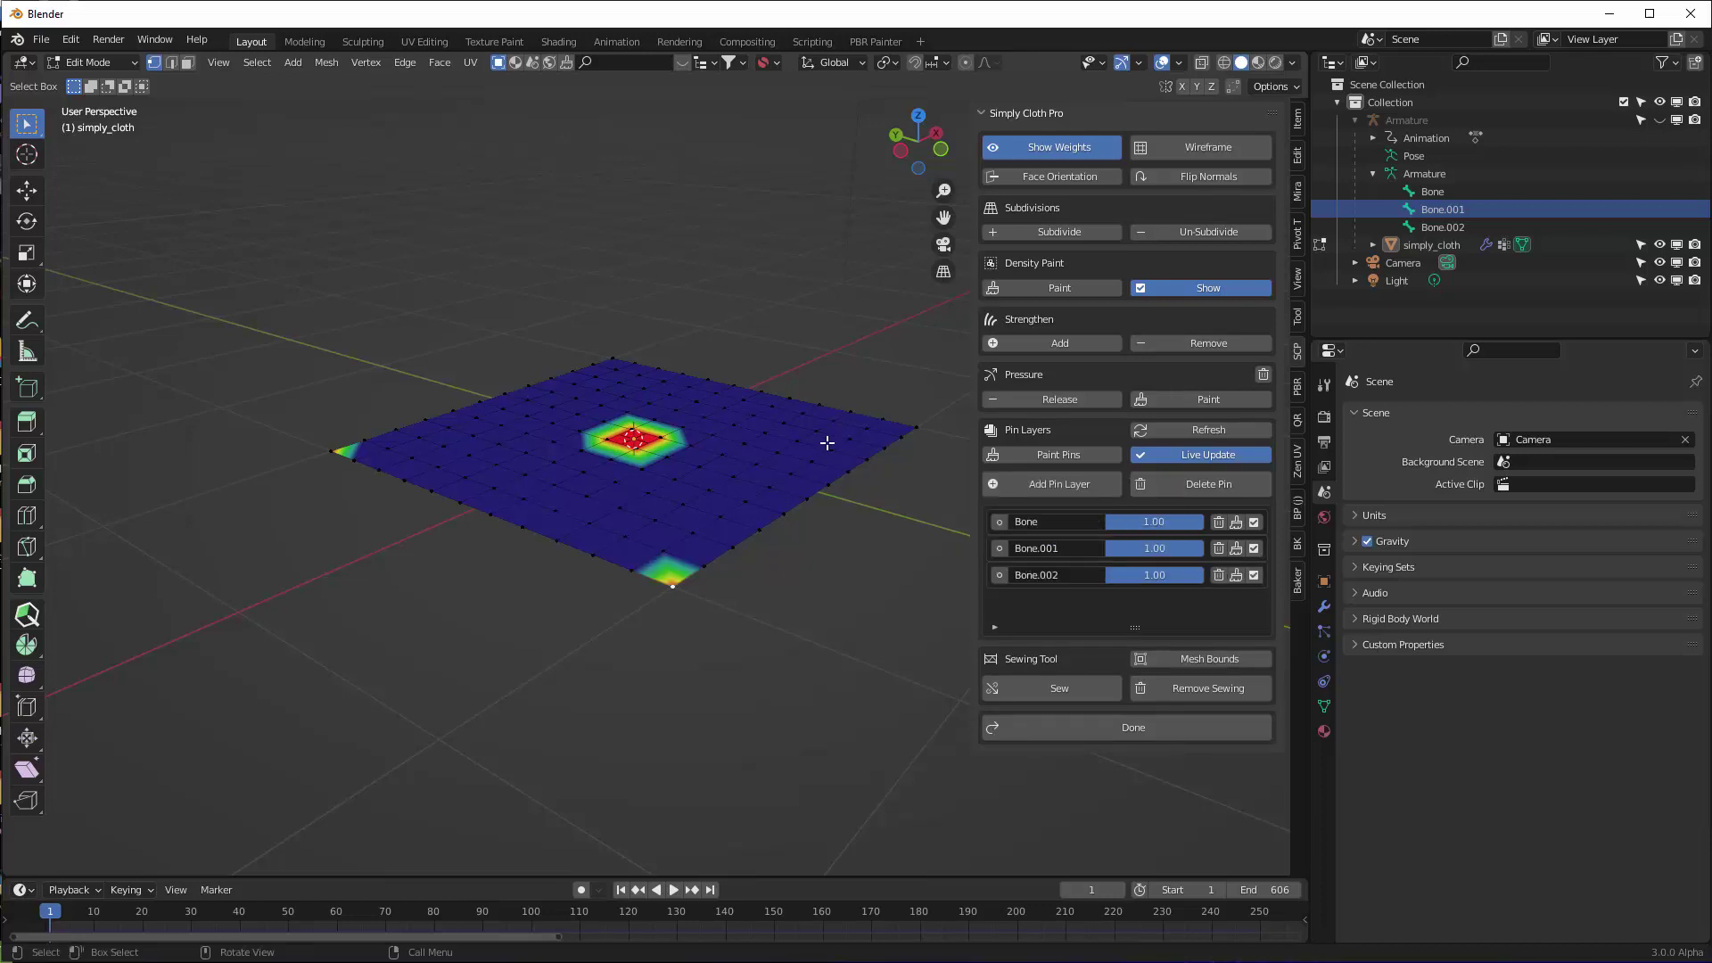
pyautogui.click(1660, 119)
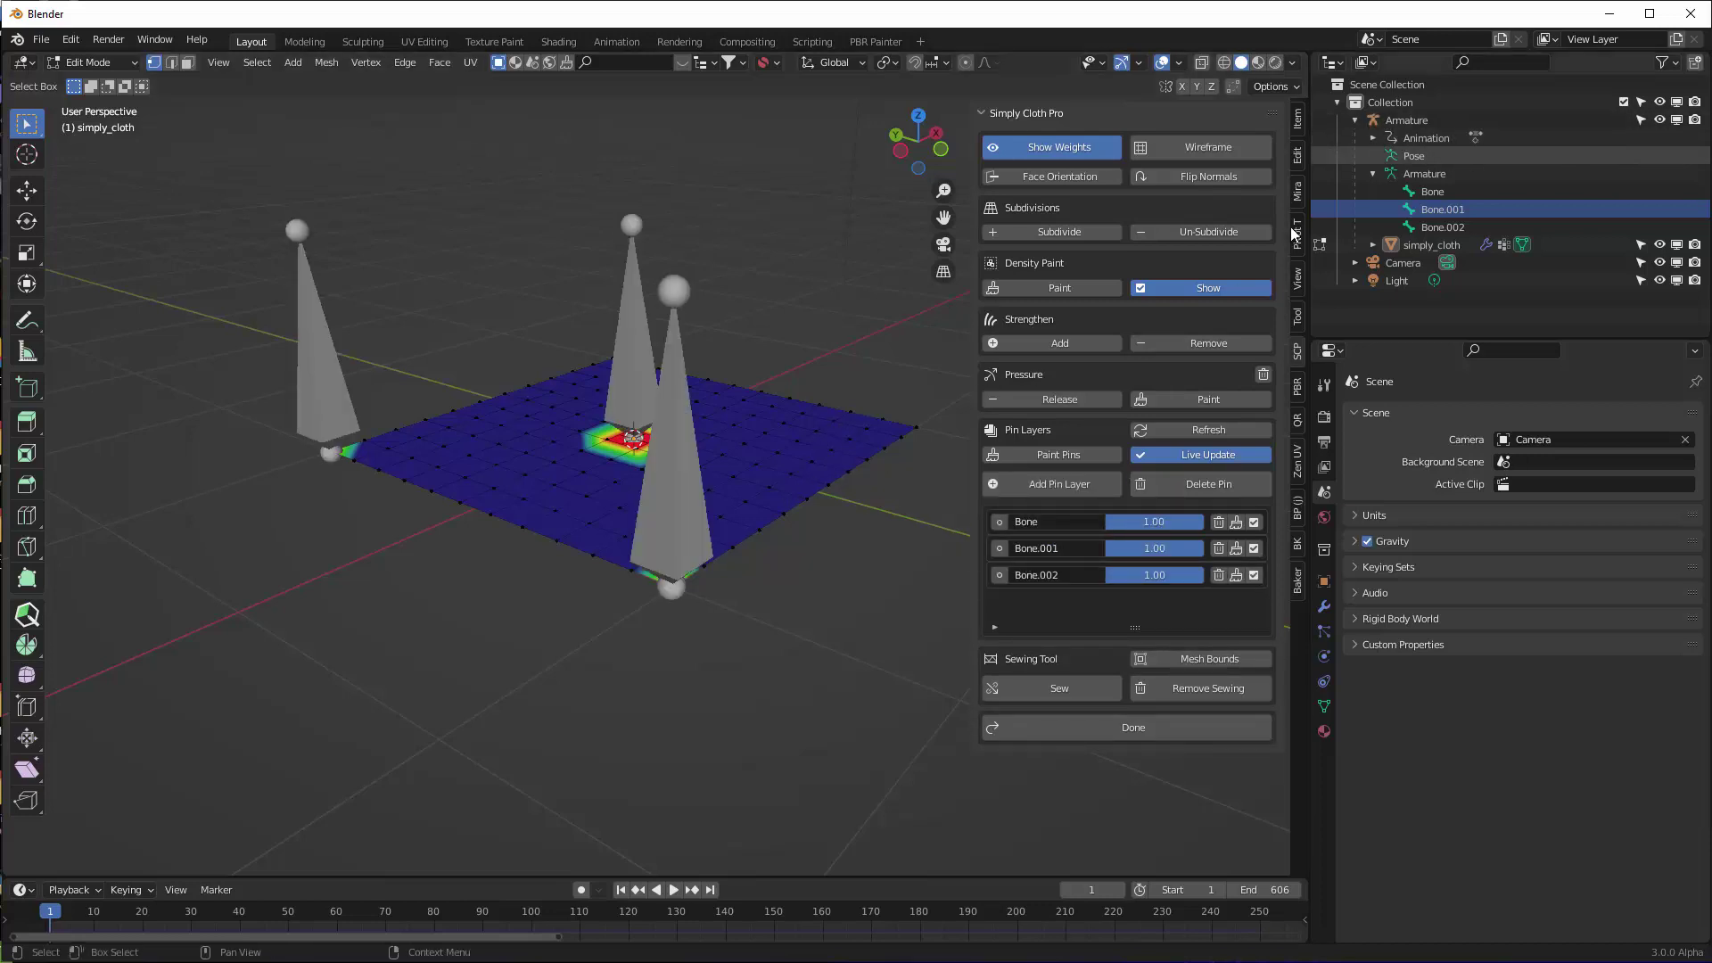
pyautogui.hotkey('ctrl', 'Tab')
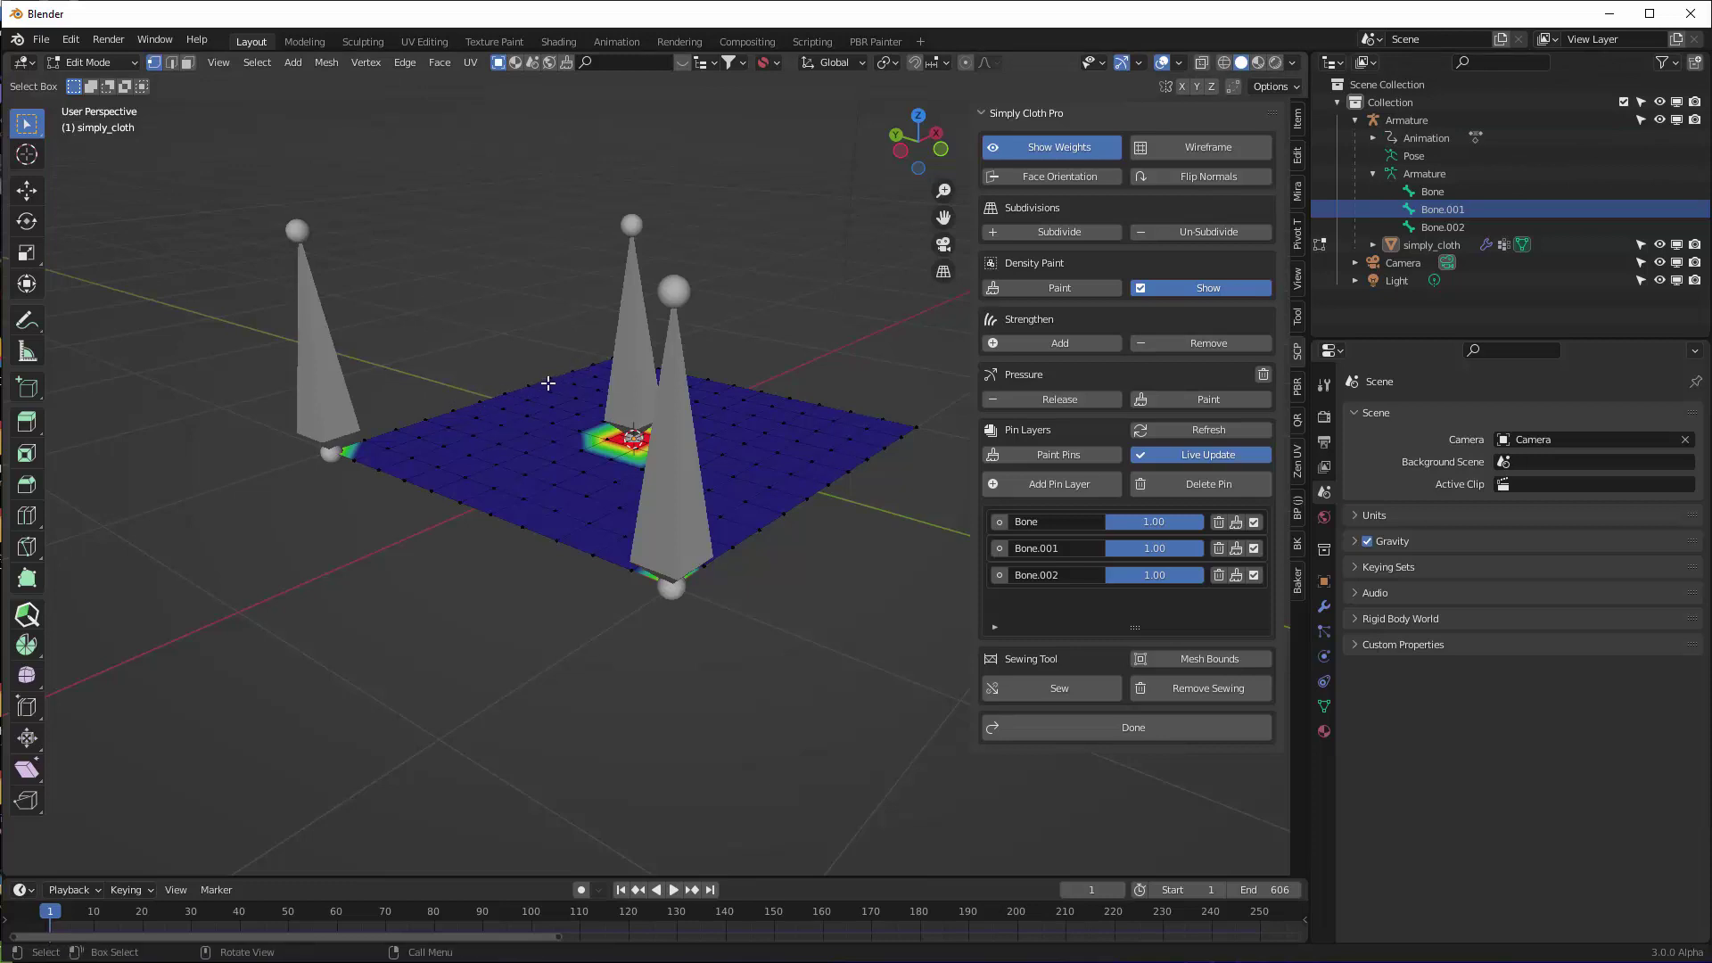
# Put the armature in Pose Mode and keyframe Bone.001's location at frame 1
pyautogui.press('Tab')
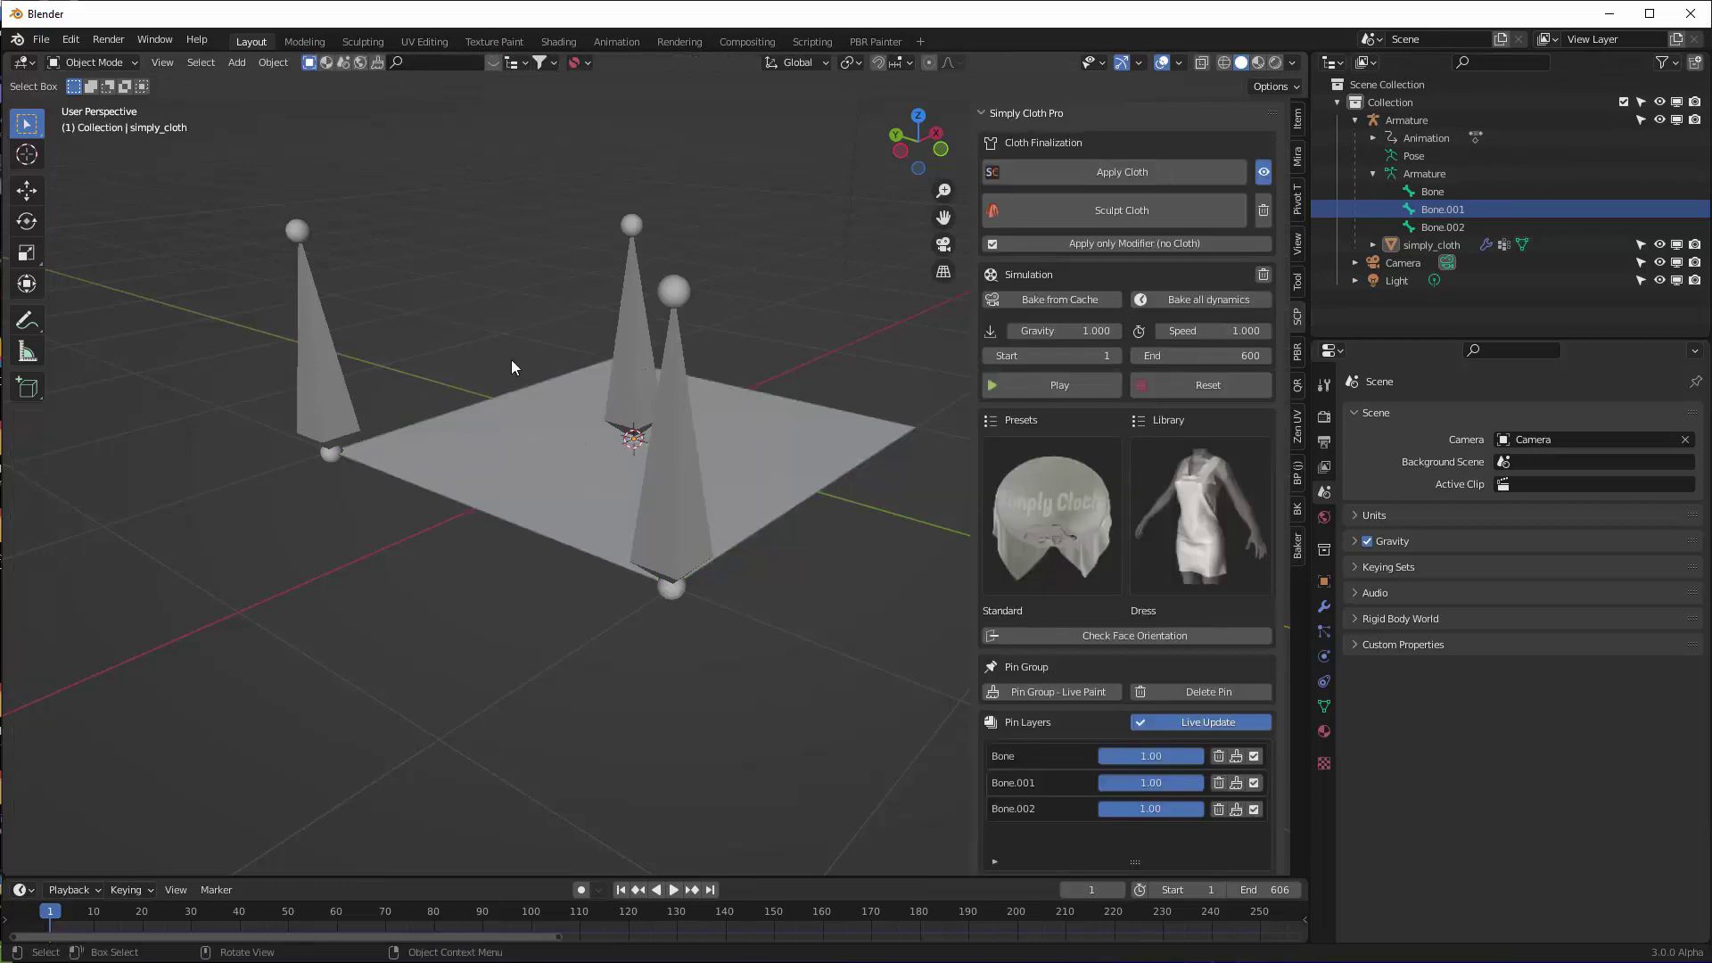
pyautogui.keyDown('shift'); pyautogui.moveTo(494, 429); pyautogui.dragTo(253, 329, button='middle'); pyautogui.keyUp('shift')
pyautogui.click(328, 339)
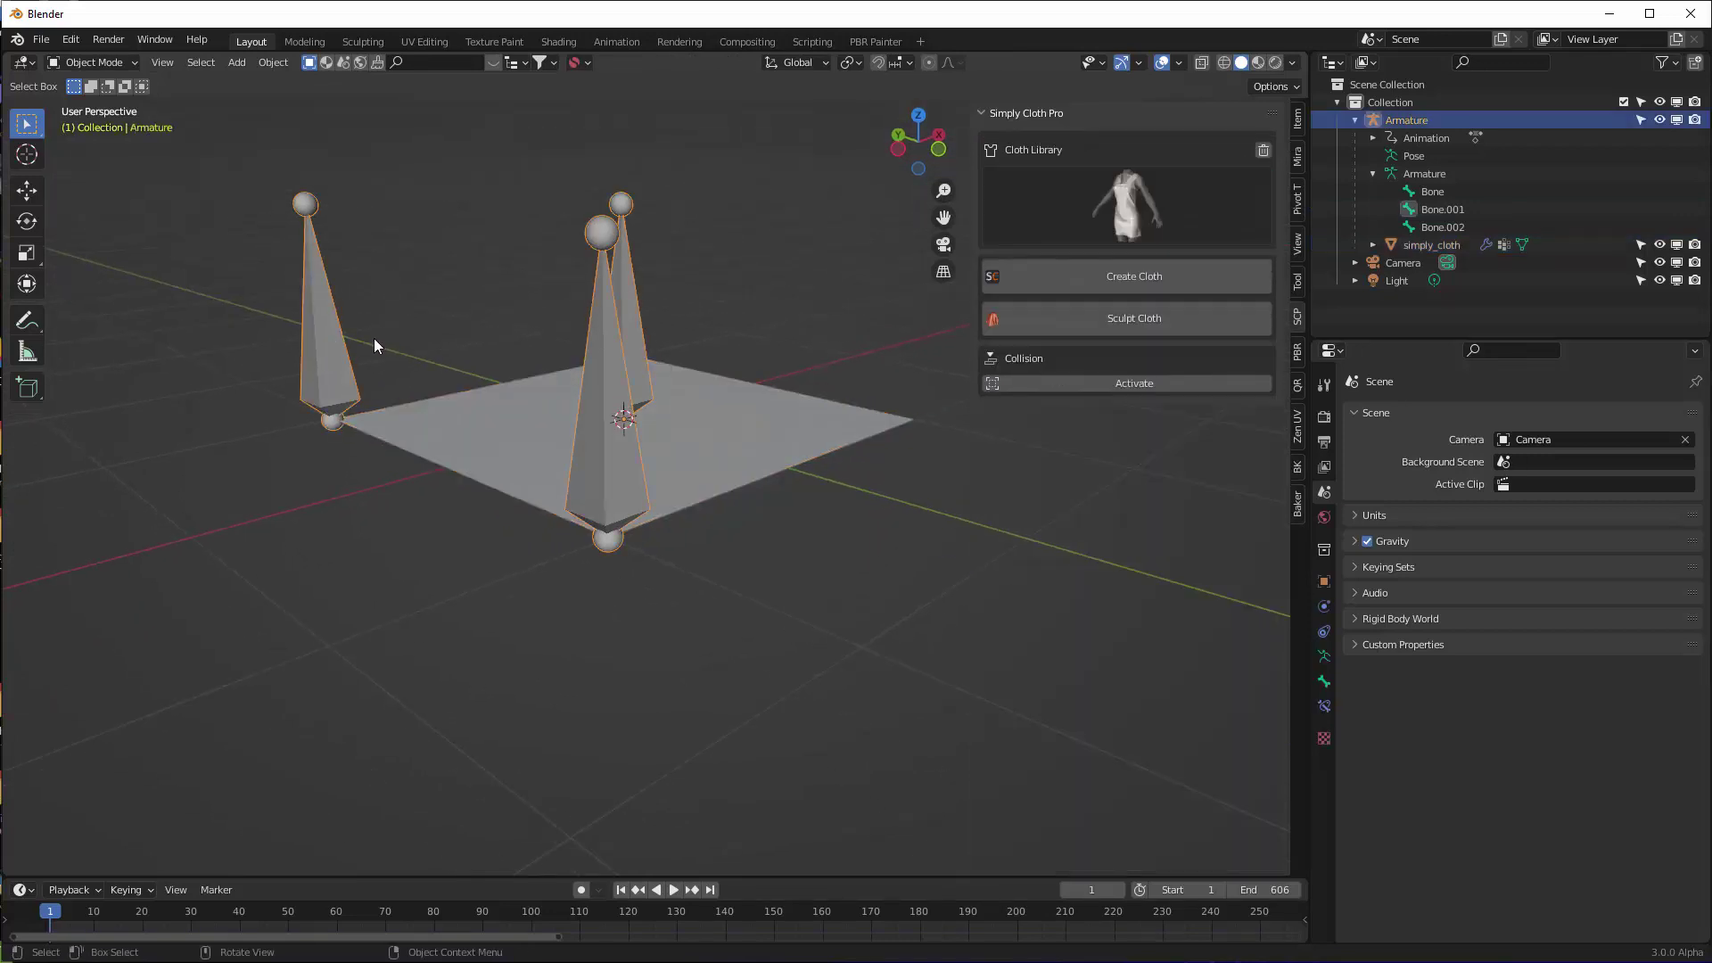
pyautogui.hotkey('ctrl', 'Tab')
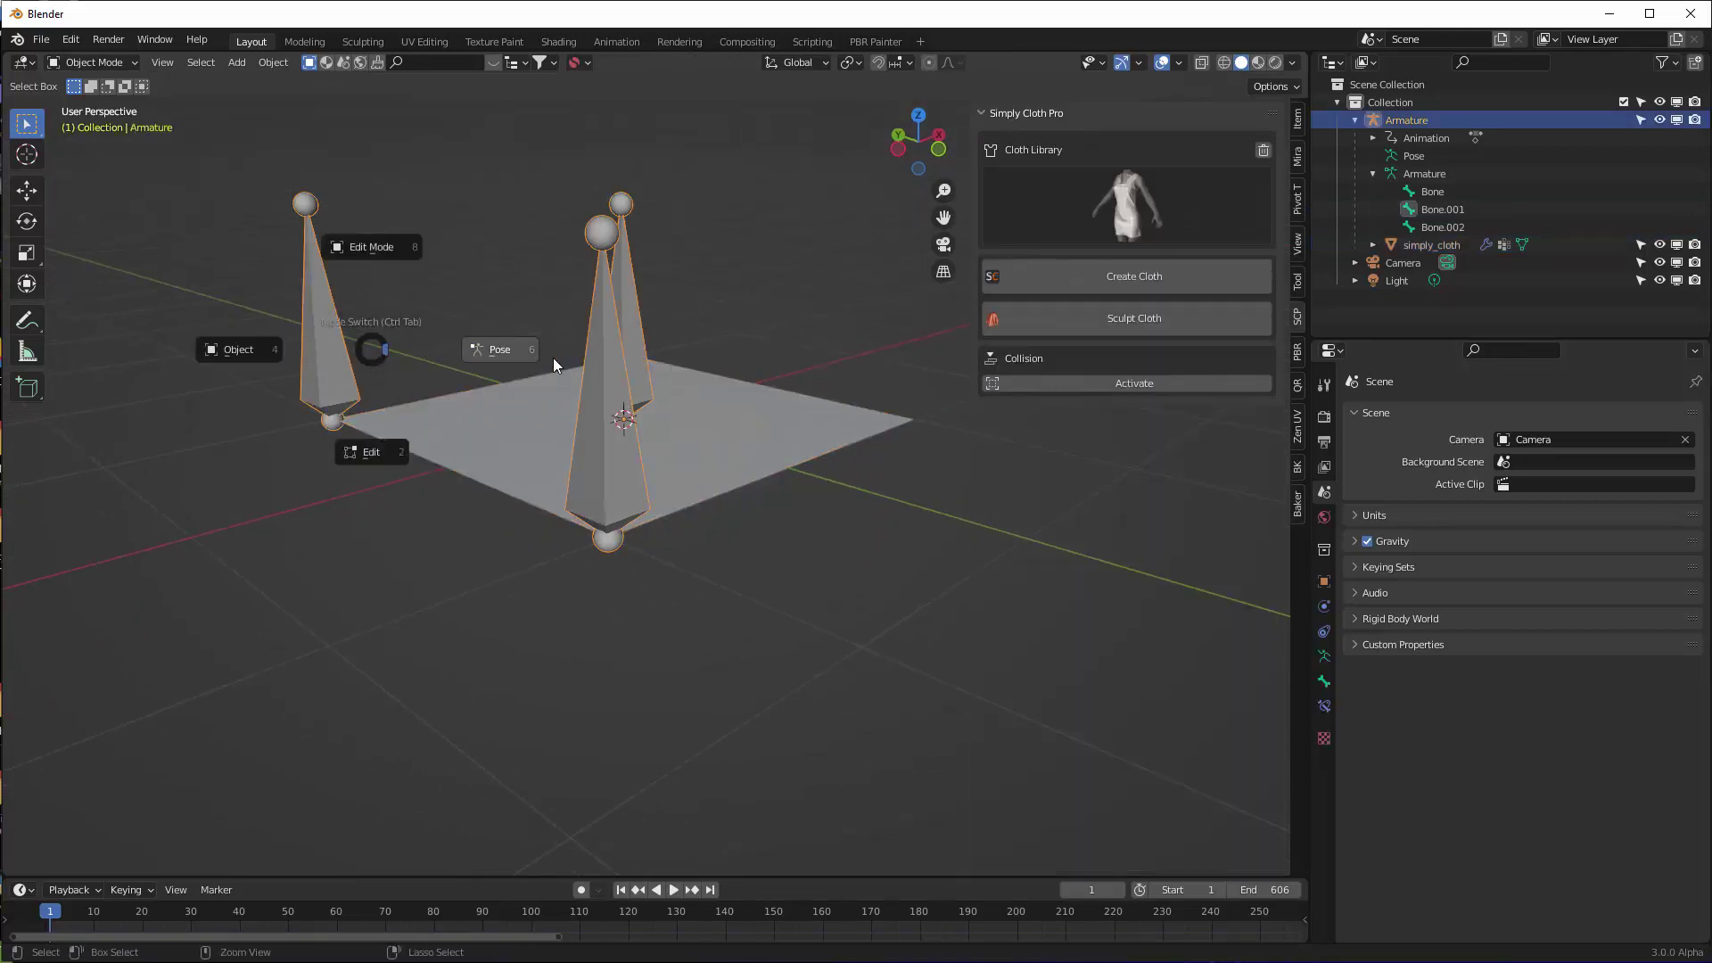
pyautogui.click(498, 350)
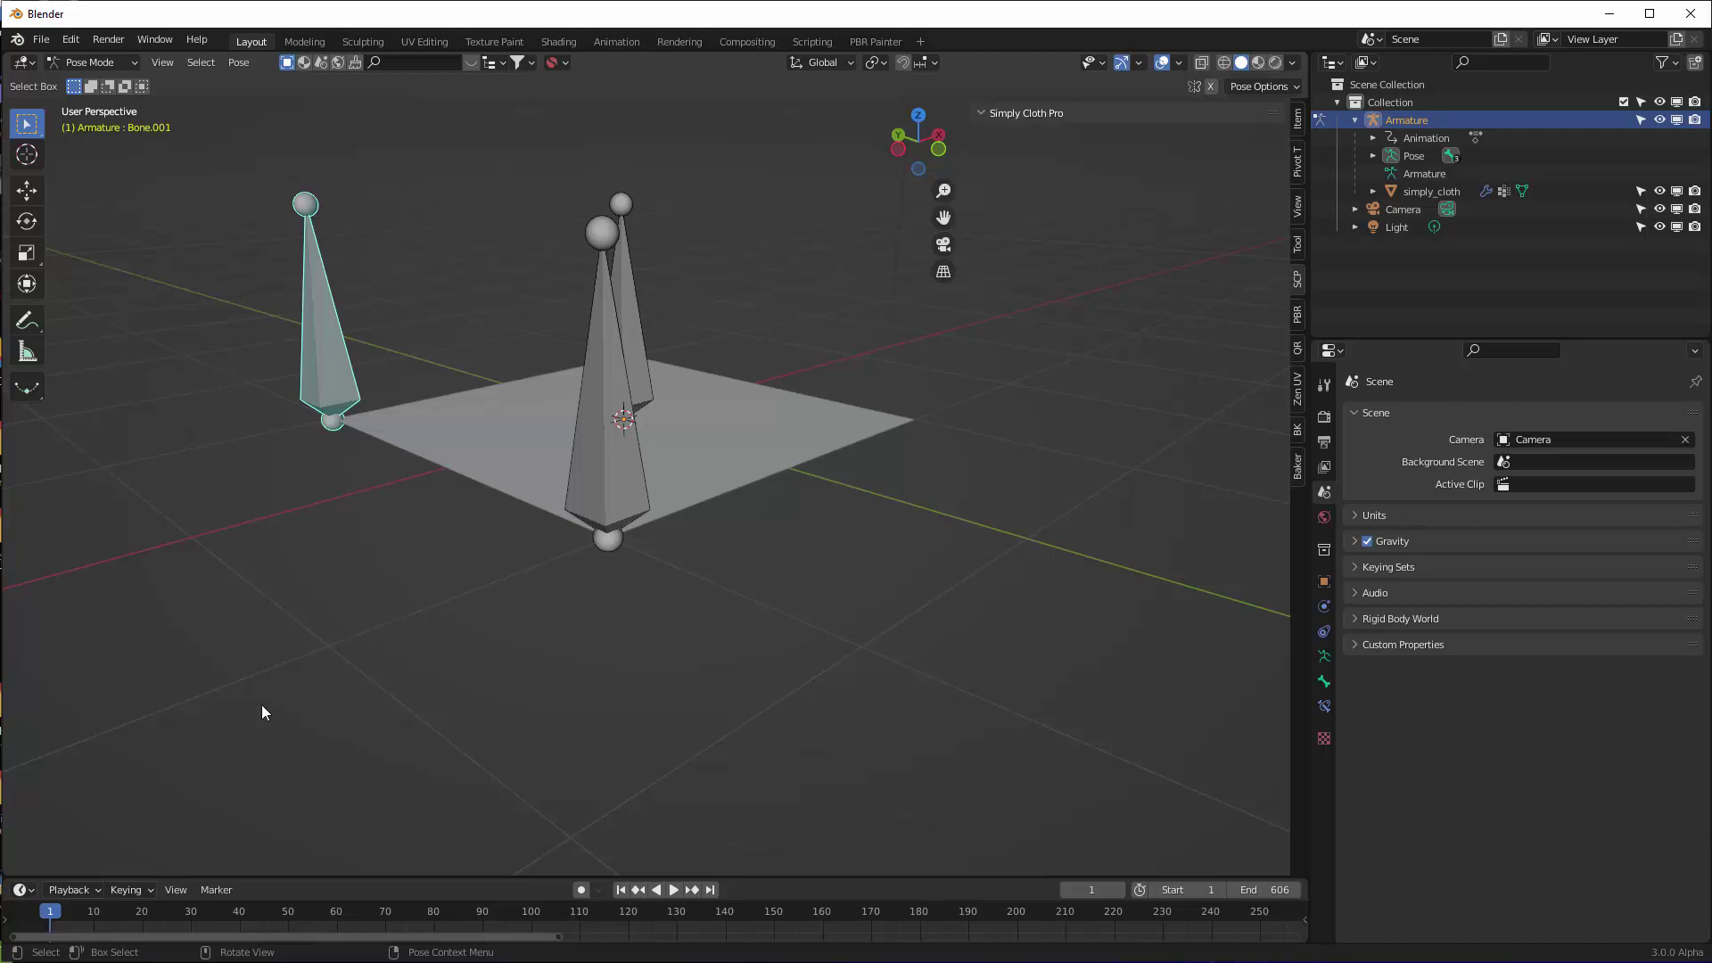
pyautogui.press('i')
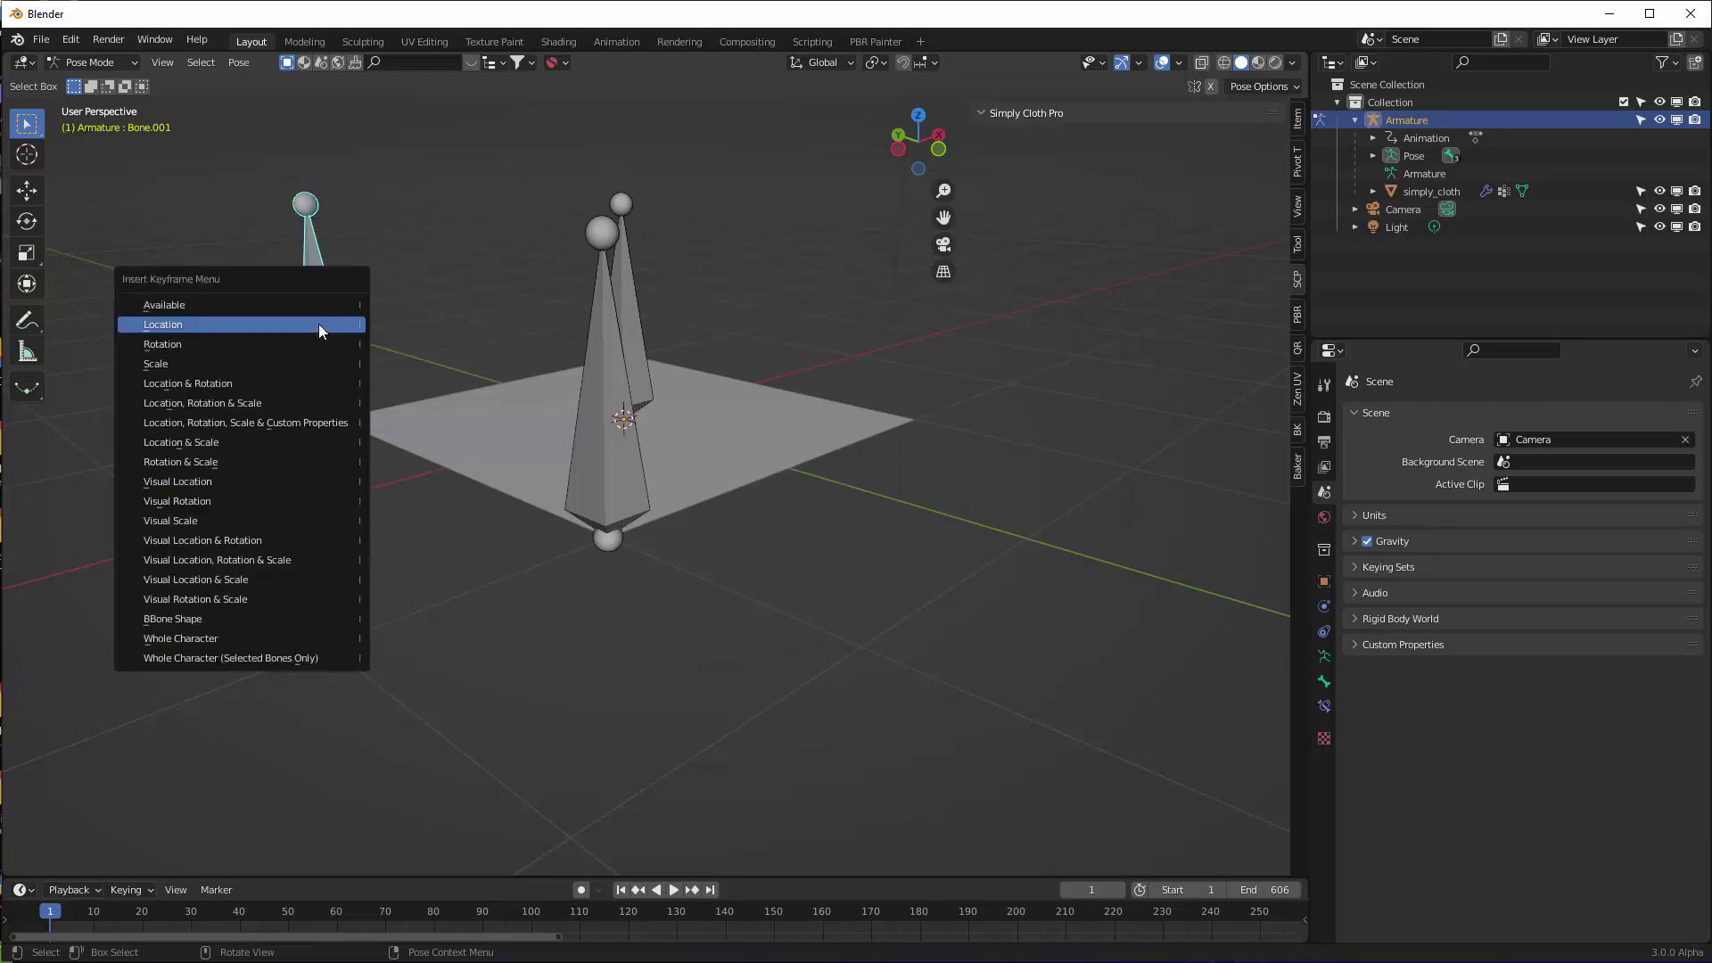
pyautogui.click(321, 328)
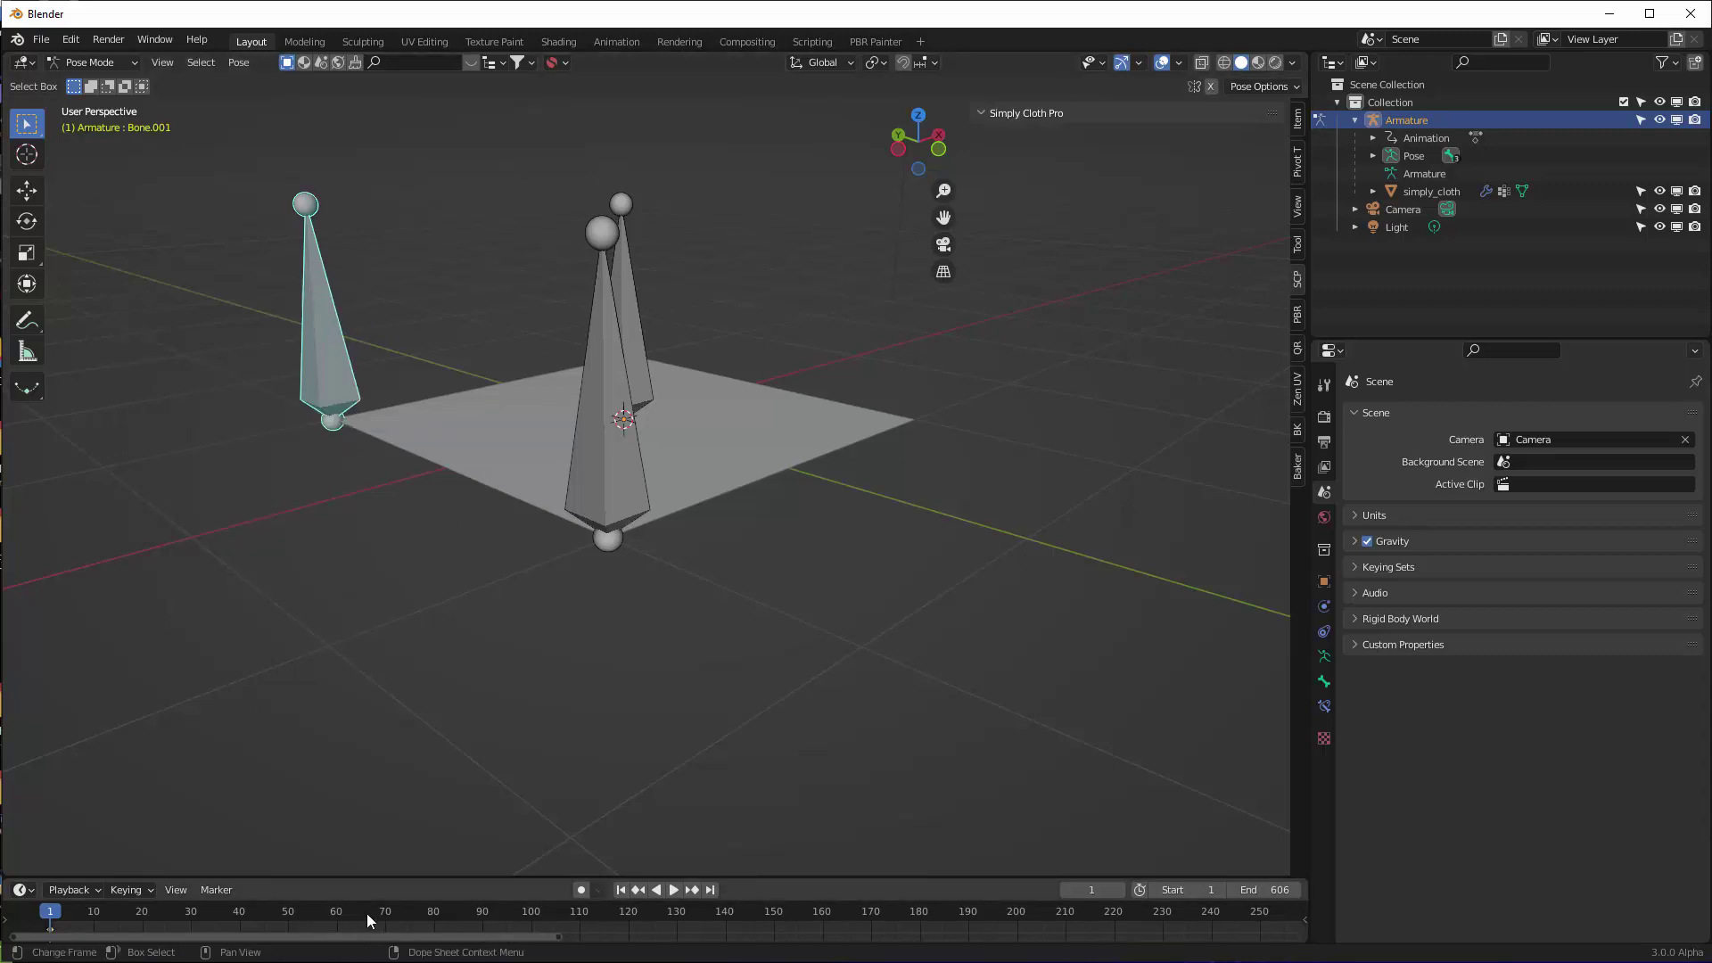
# At frame 71, move Bone.001 to a new position and keyframe its location
pyautogui.moveTo(367, 913); pyautogui.dragTo(390, 913)
pyautogui.moveTo(499, 553); pyautogui.dragTo(586, 491, button='middle')
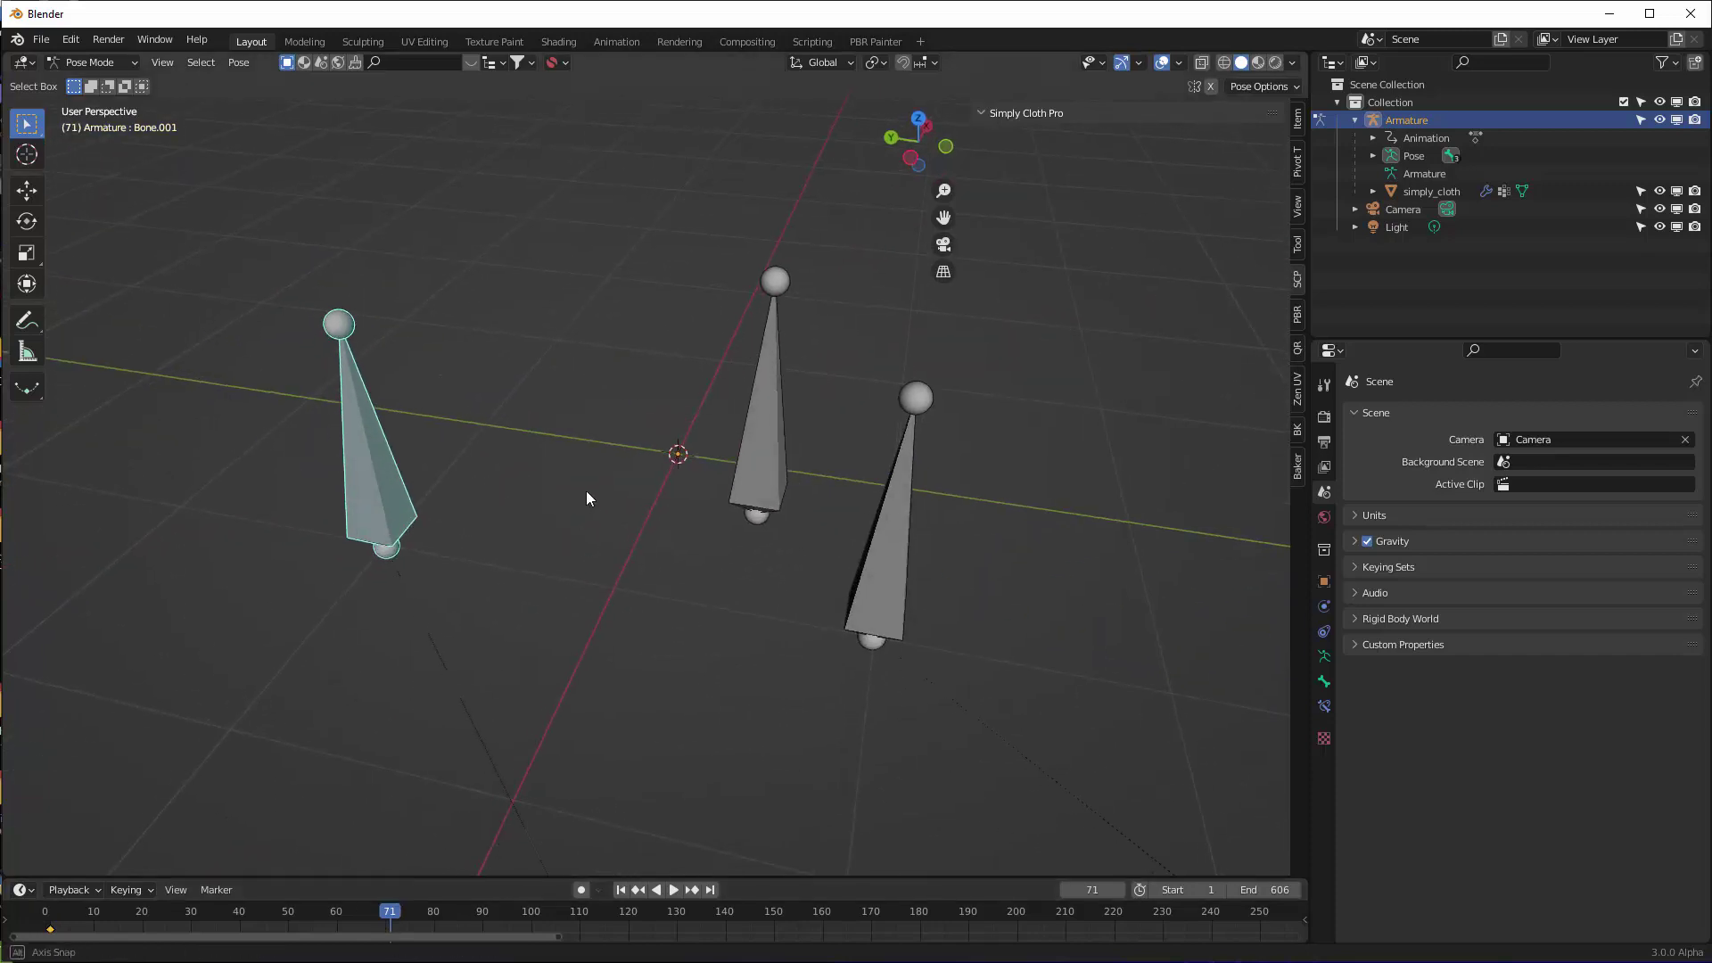
pyautogui.press('g')
pyautogui.click(448, 608)
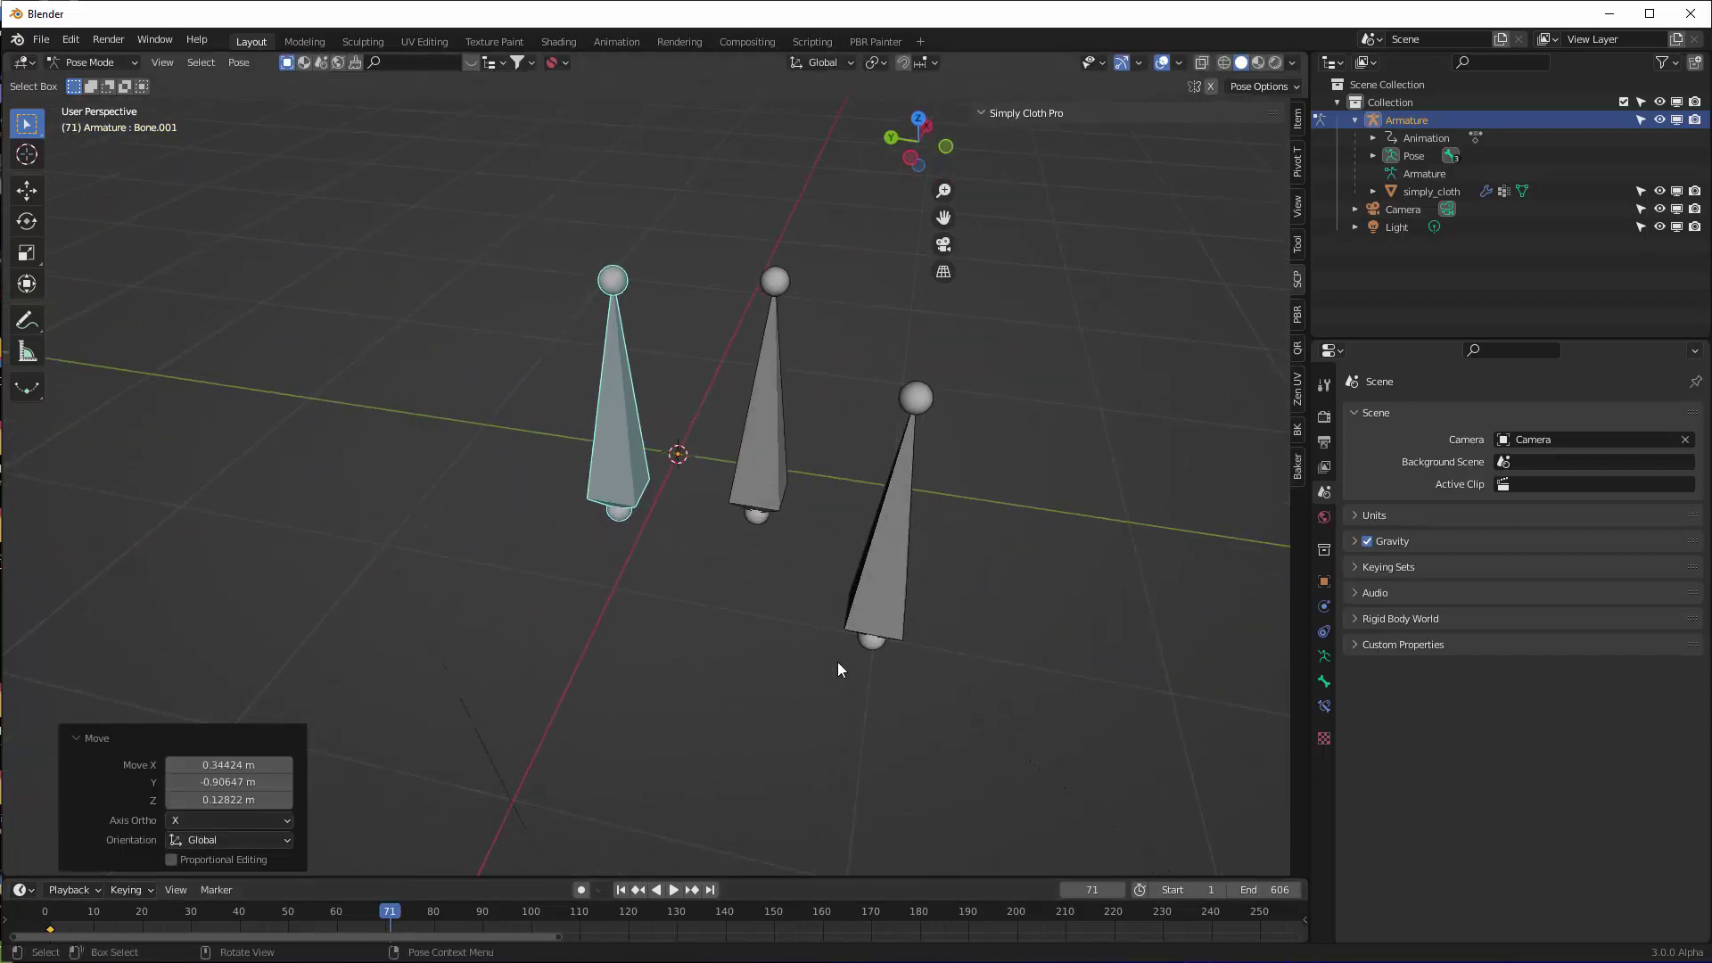
pyautogui.moveTo(837, 662); pyautogui.dragTo(804, 629, button='middle')
pyautogui.press('i')
pyautogui.click(790, 620)
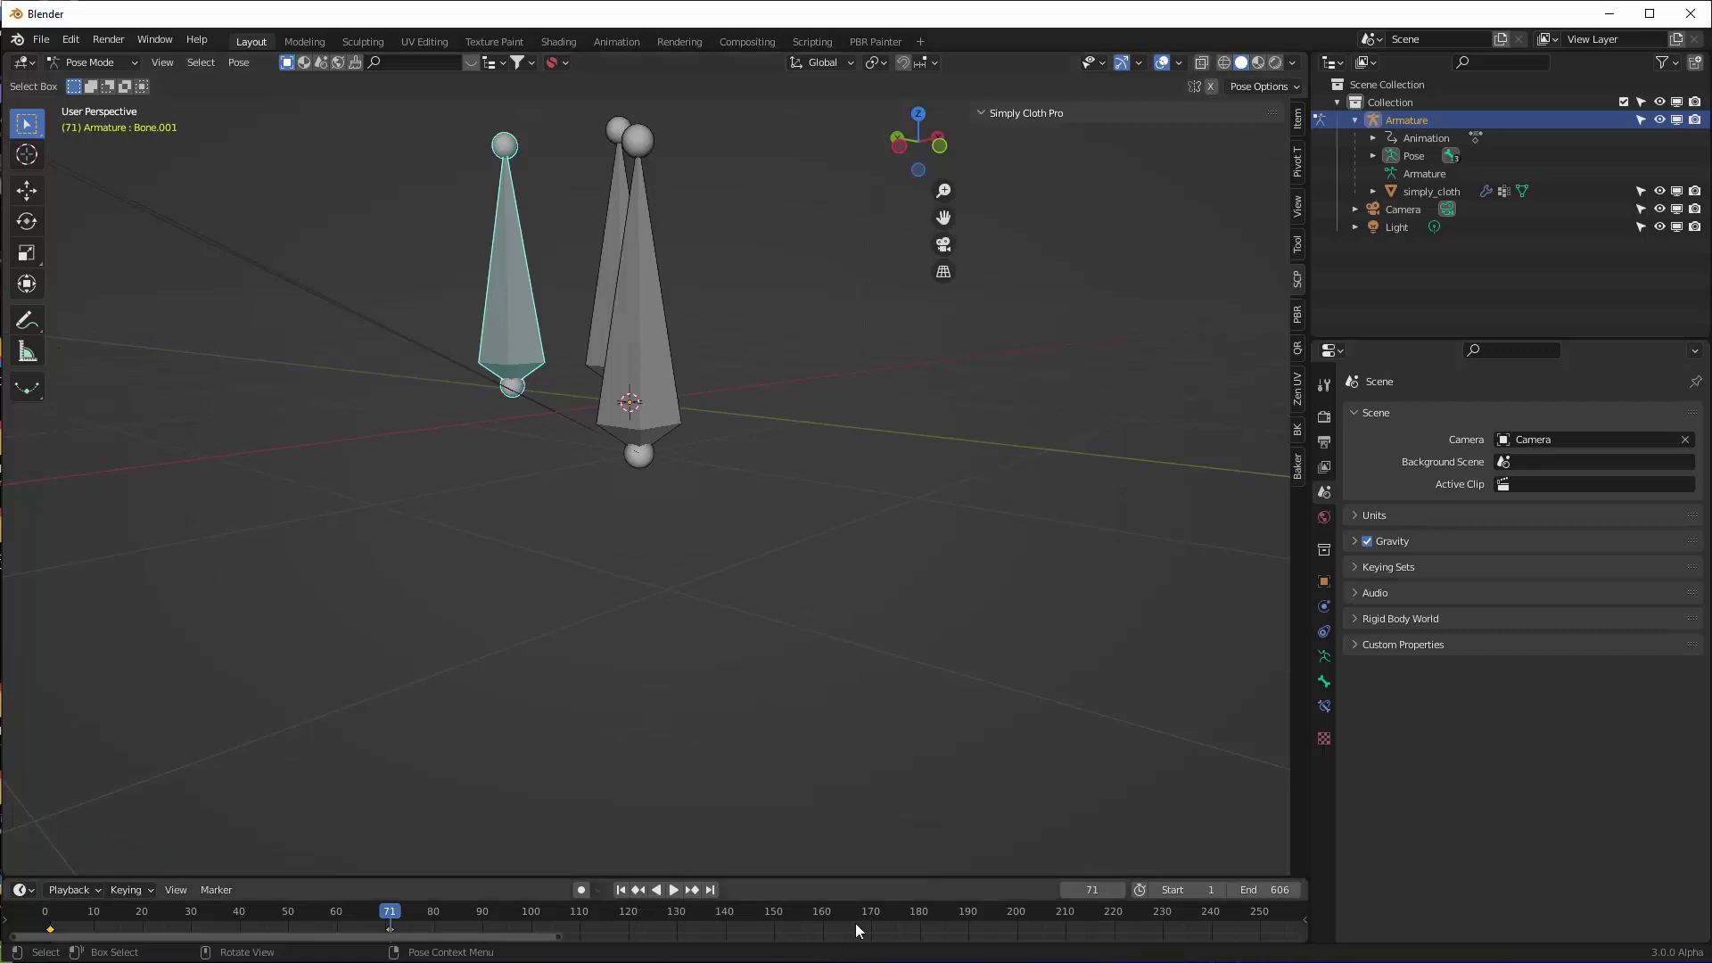
# At frame 180, move Bone.001 again, keyframe its location, and return to frame 1
pyautogui.click(919, 921)
pyautogui.moveTo(809, 639); pyautogui.dragTo(737, 547, button='middle')
pyautogui.press('g')
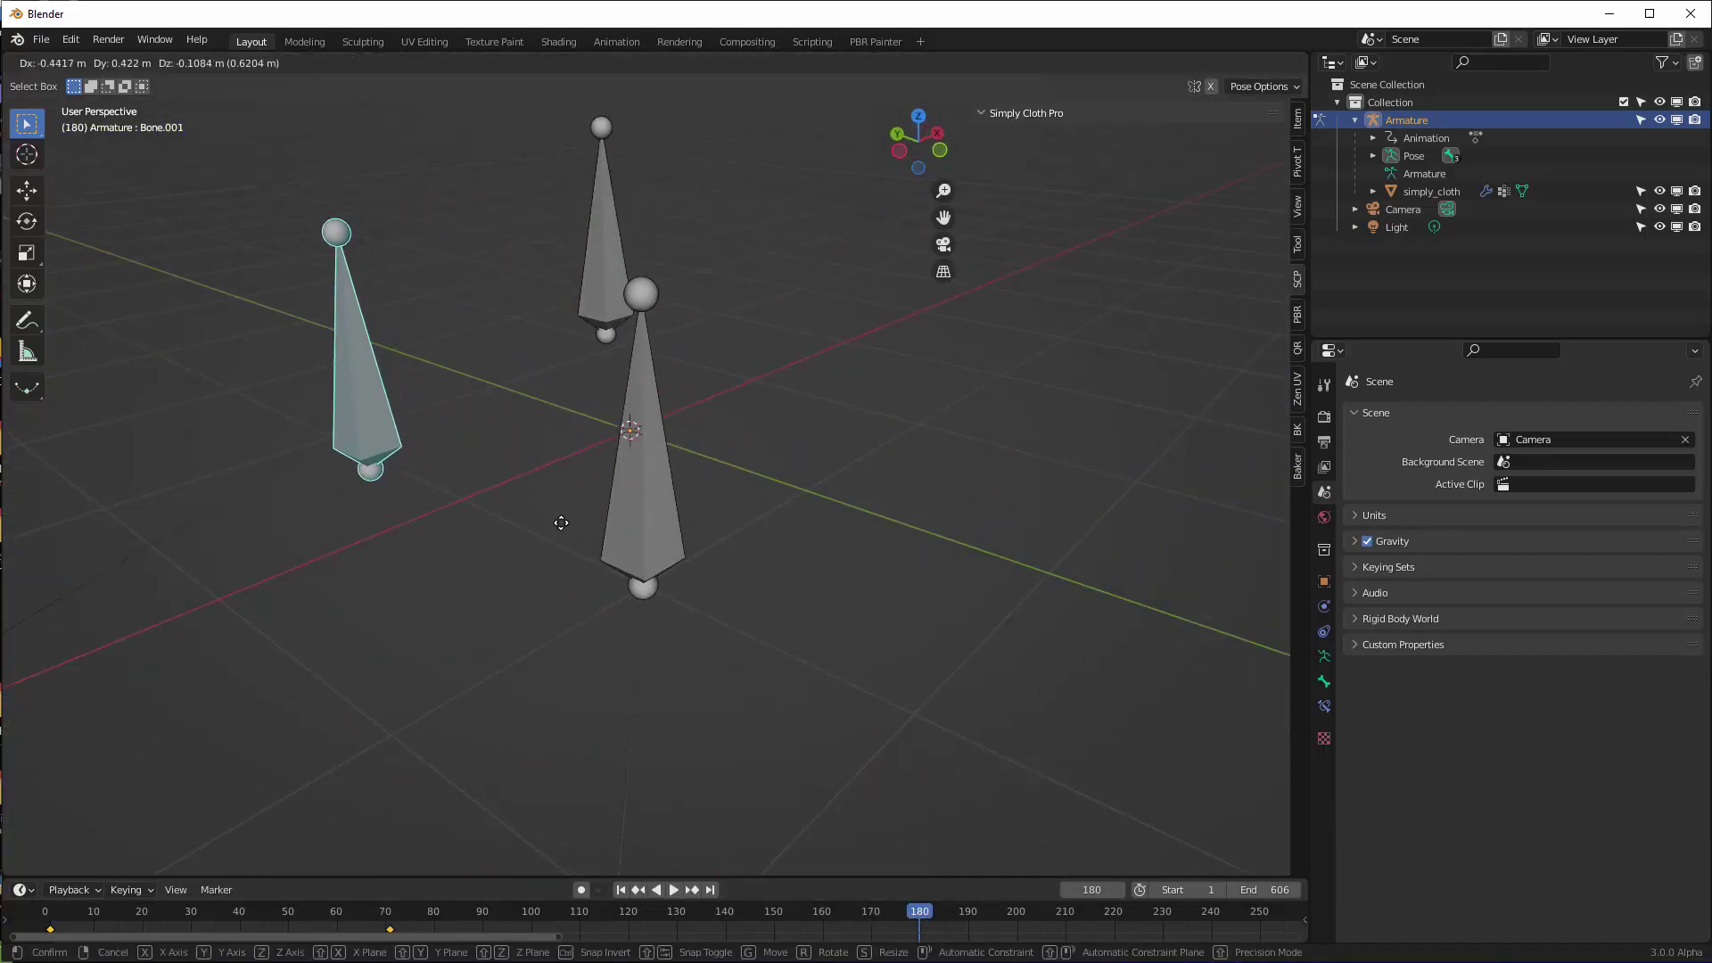
pyautogui.click(571, 506)
pyautogui.press('i')
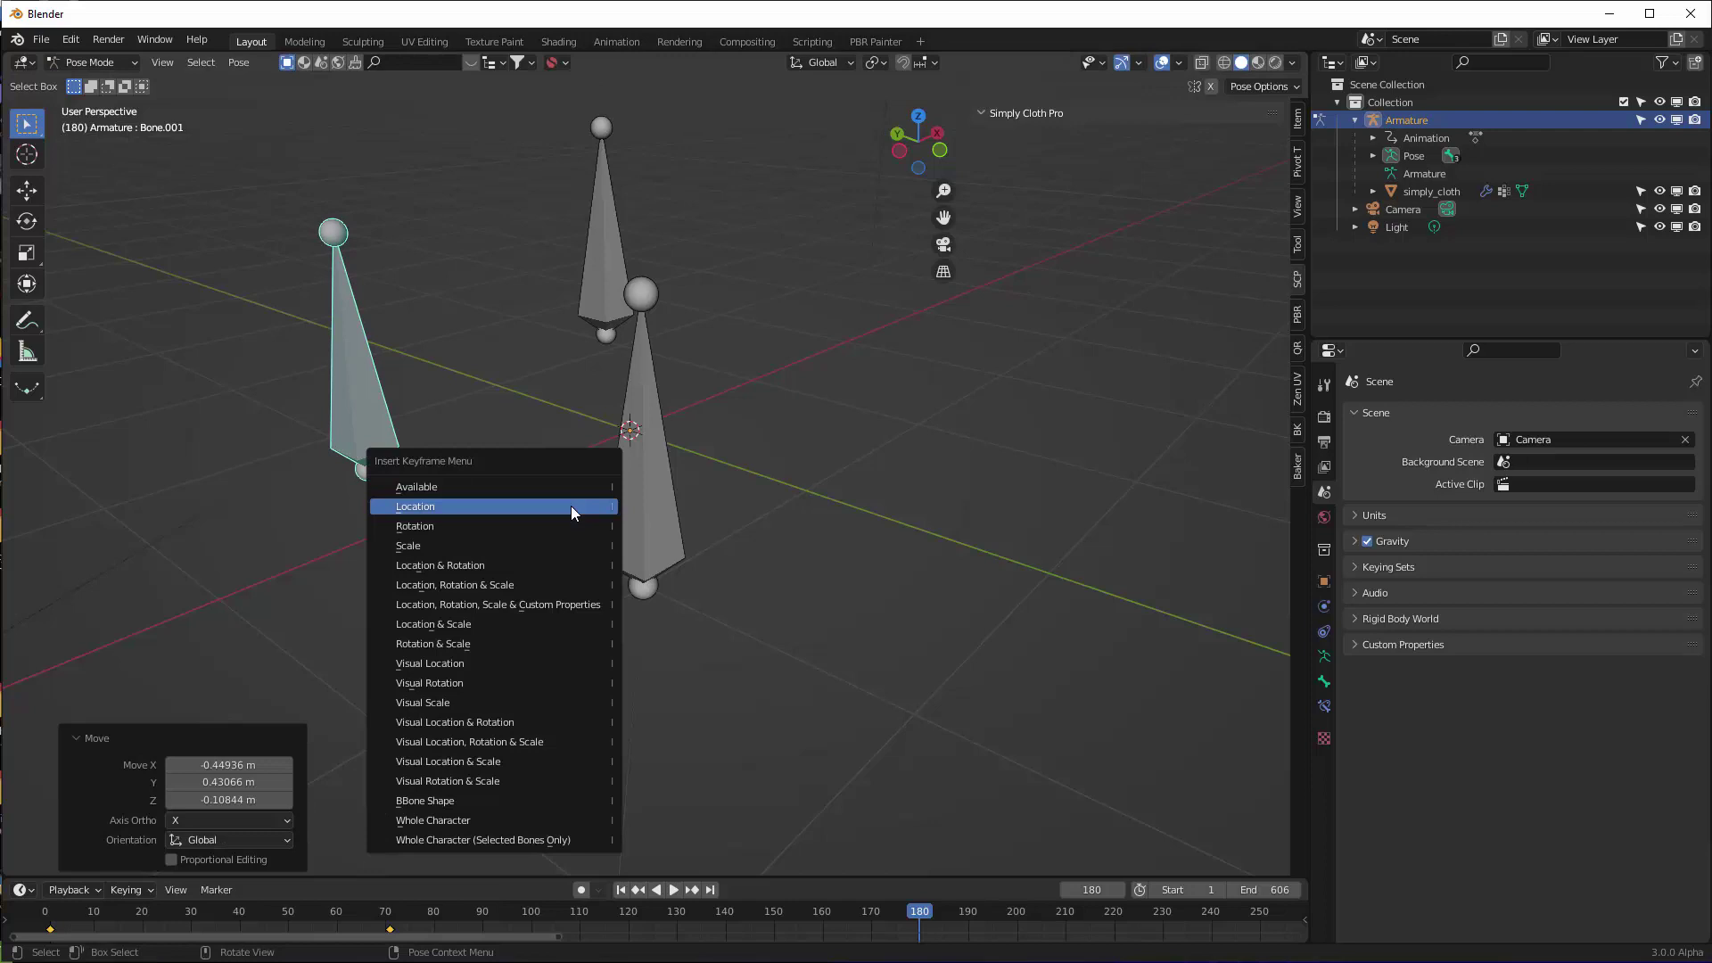
pyautogui.click(570, 506)
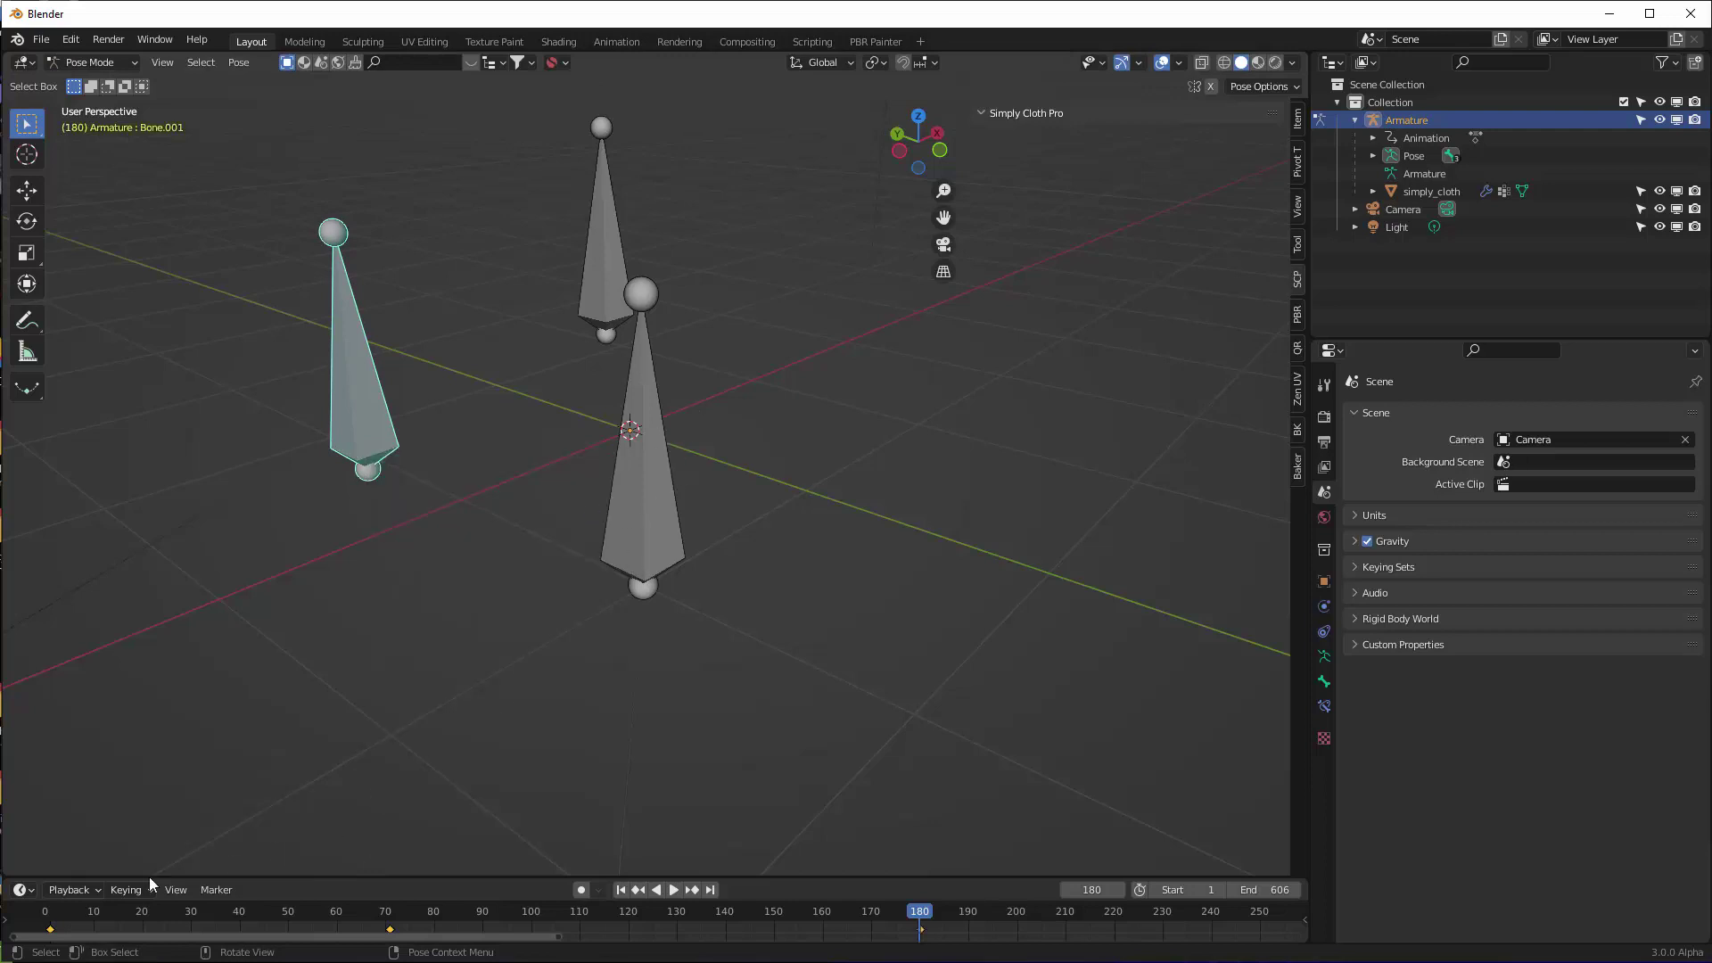
pyautogui.hotkey('shift', 'Left')
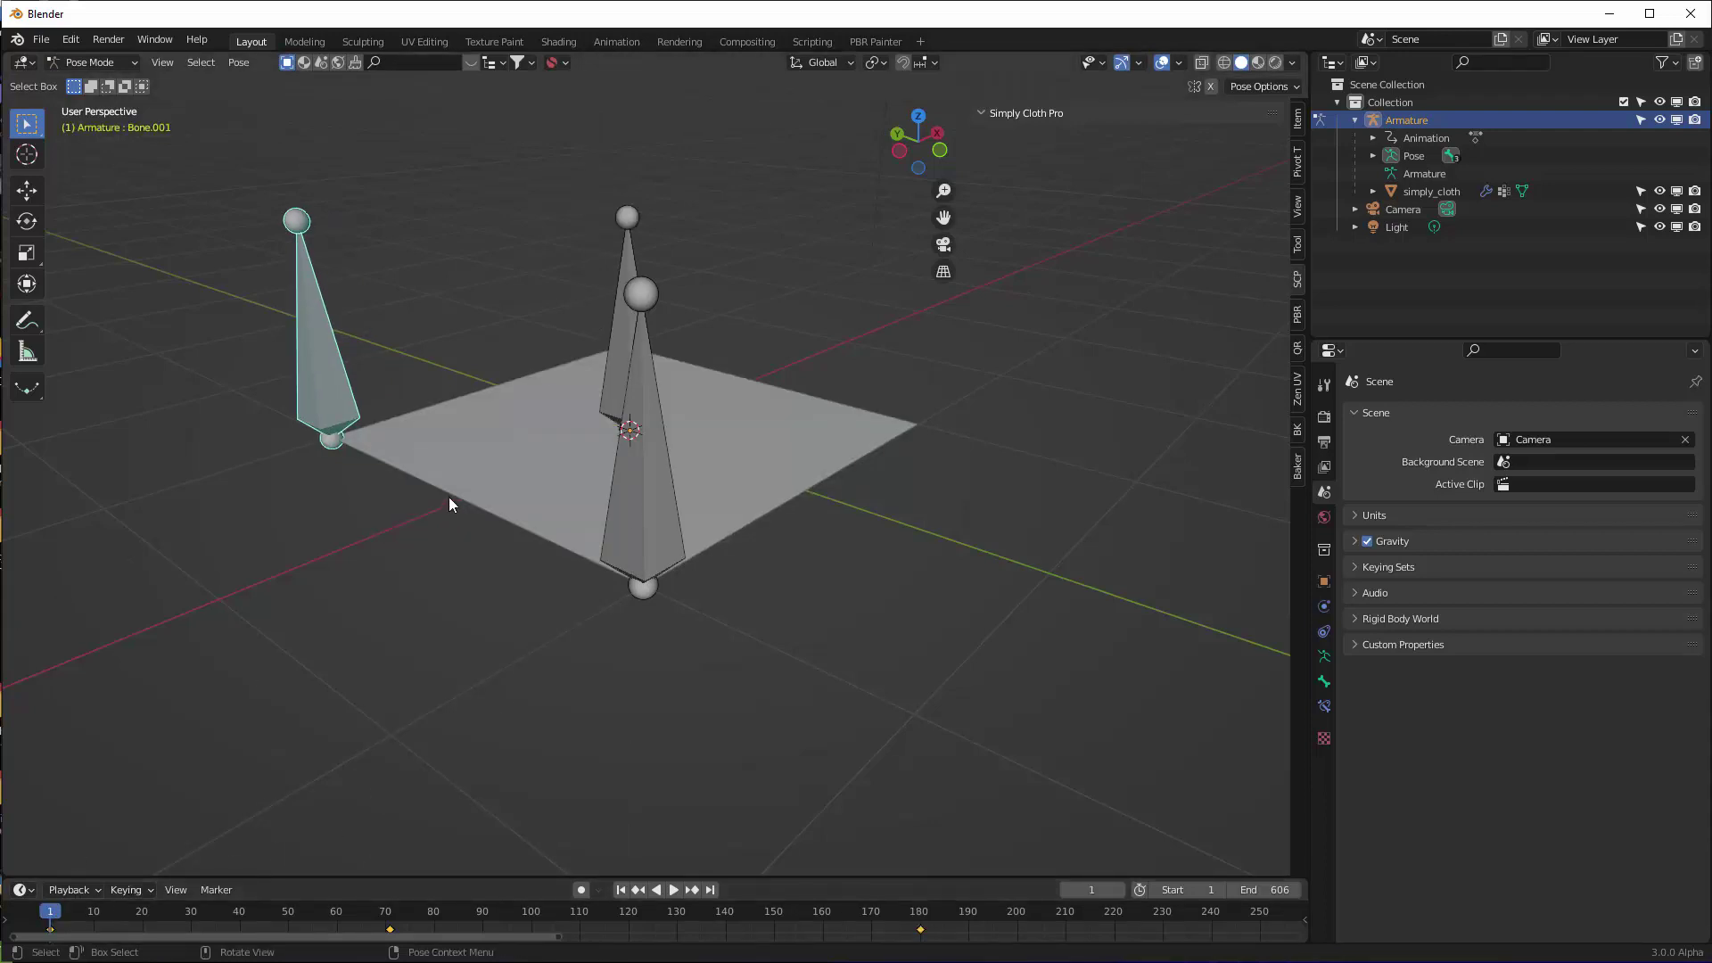
# Return to Object Mode and select the simply_cloth plane
pyautogui.hotkey('ctrl', 'Tab')
pyautogui.click(318, 485)
pyautogui.click(503, 479)
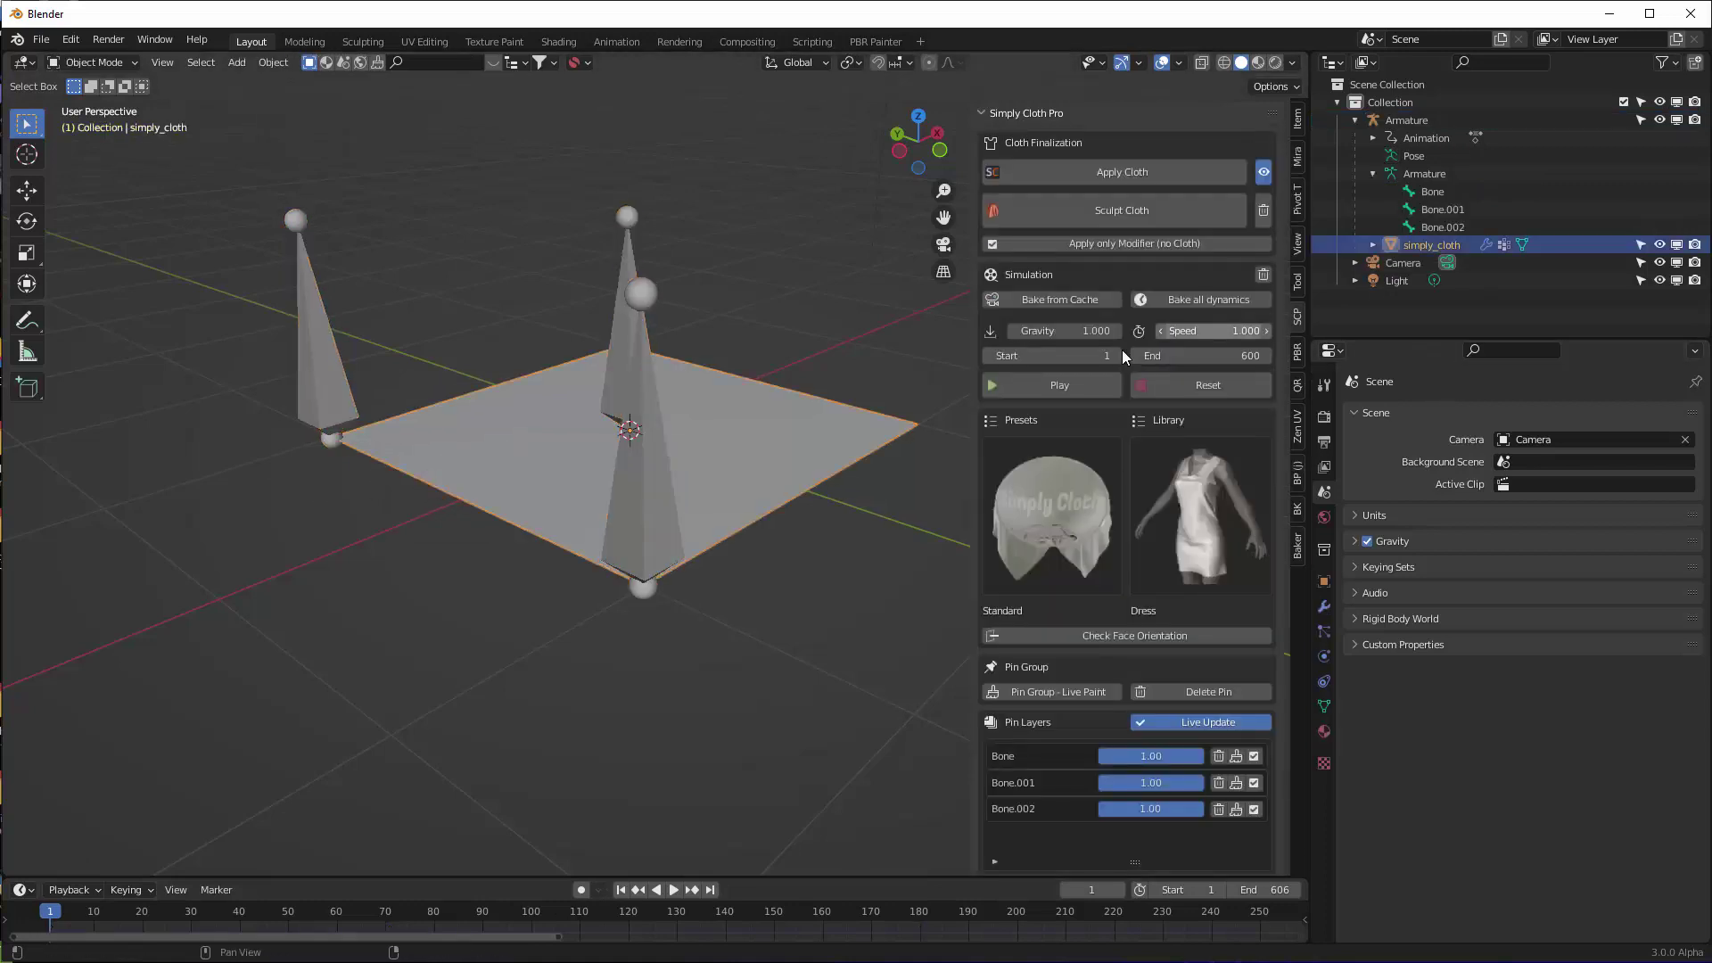
# Play the Simply Cloth Pro simulation, watch the tent drape, then scrub back to about frame 55
pyautogui.click(1009, 378)
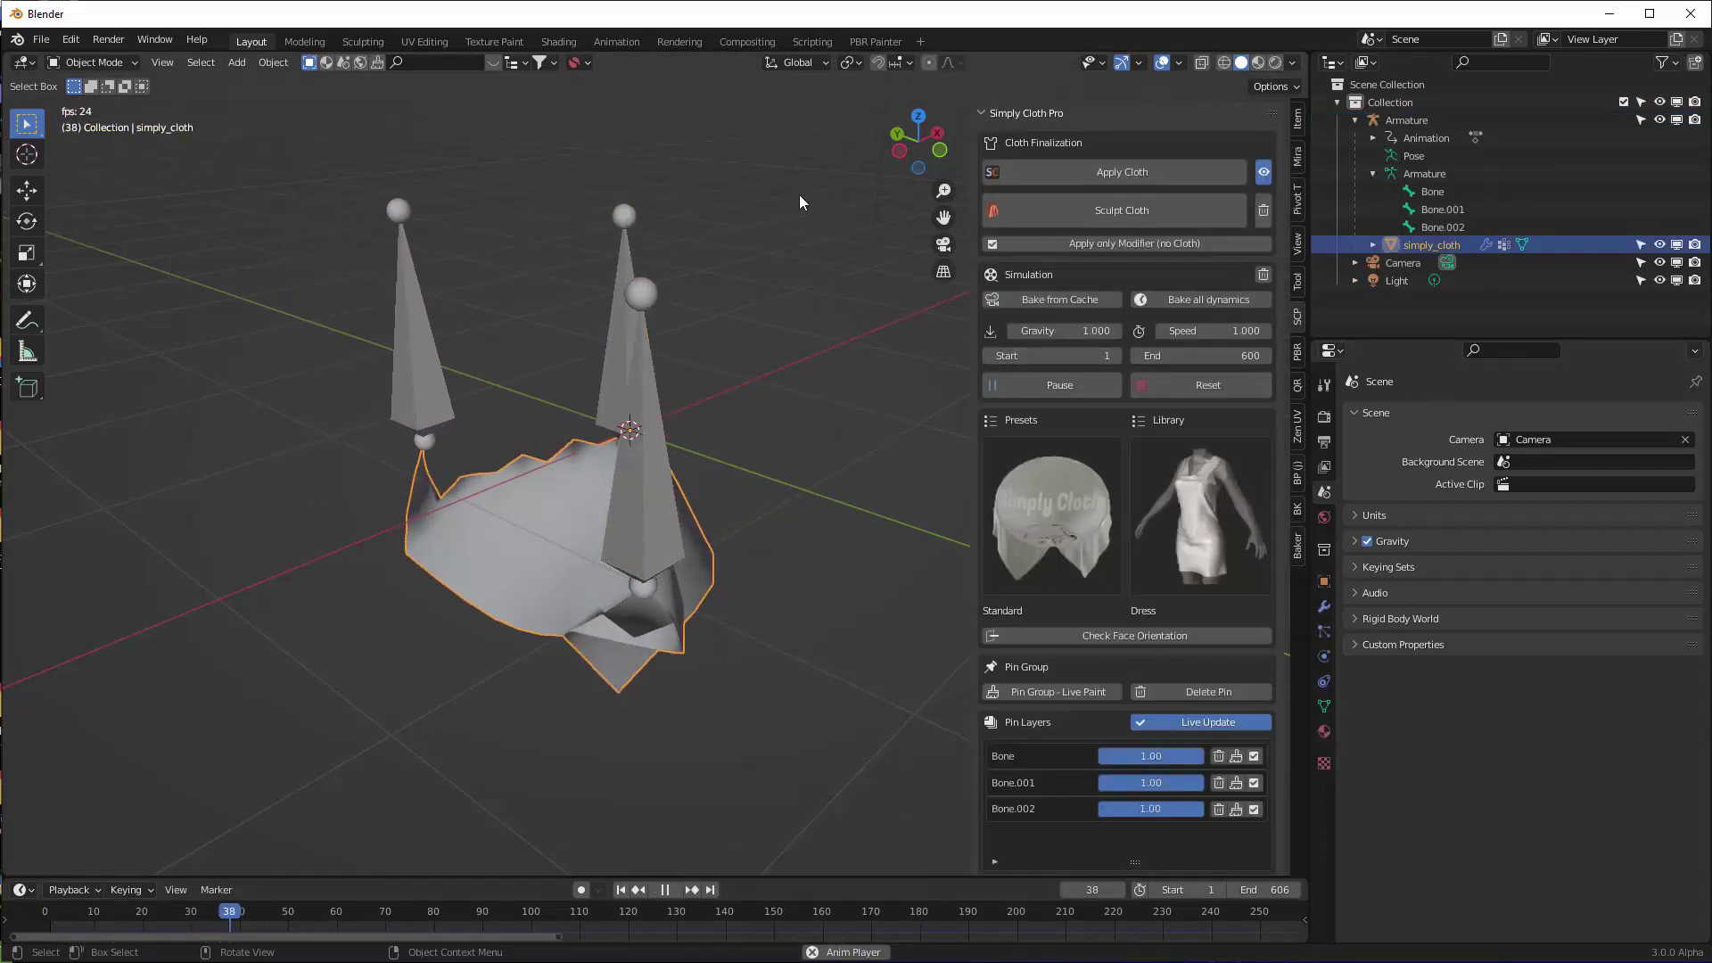
pyautogui.moveTo(831, 232); pyautogui.dragTo(800, 301, button='middle')
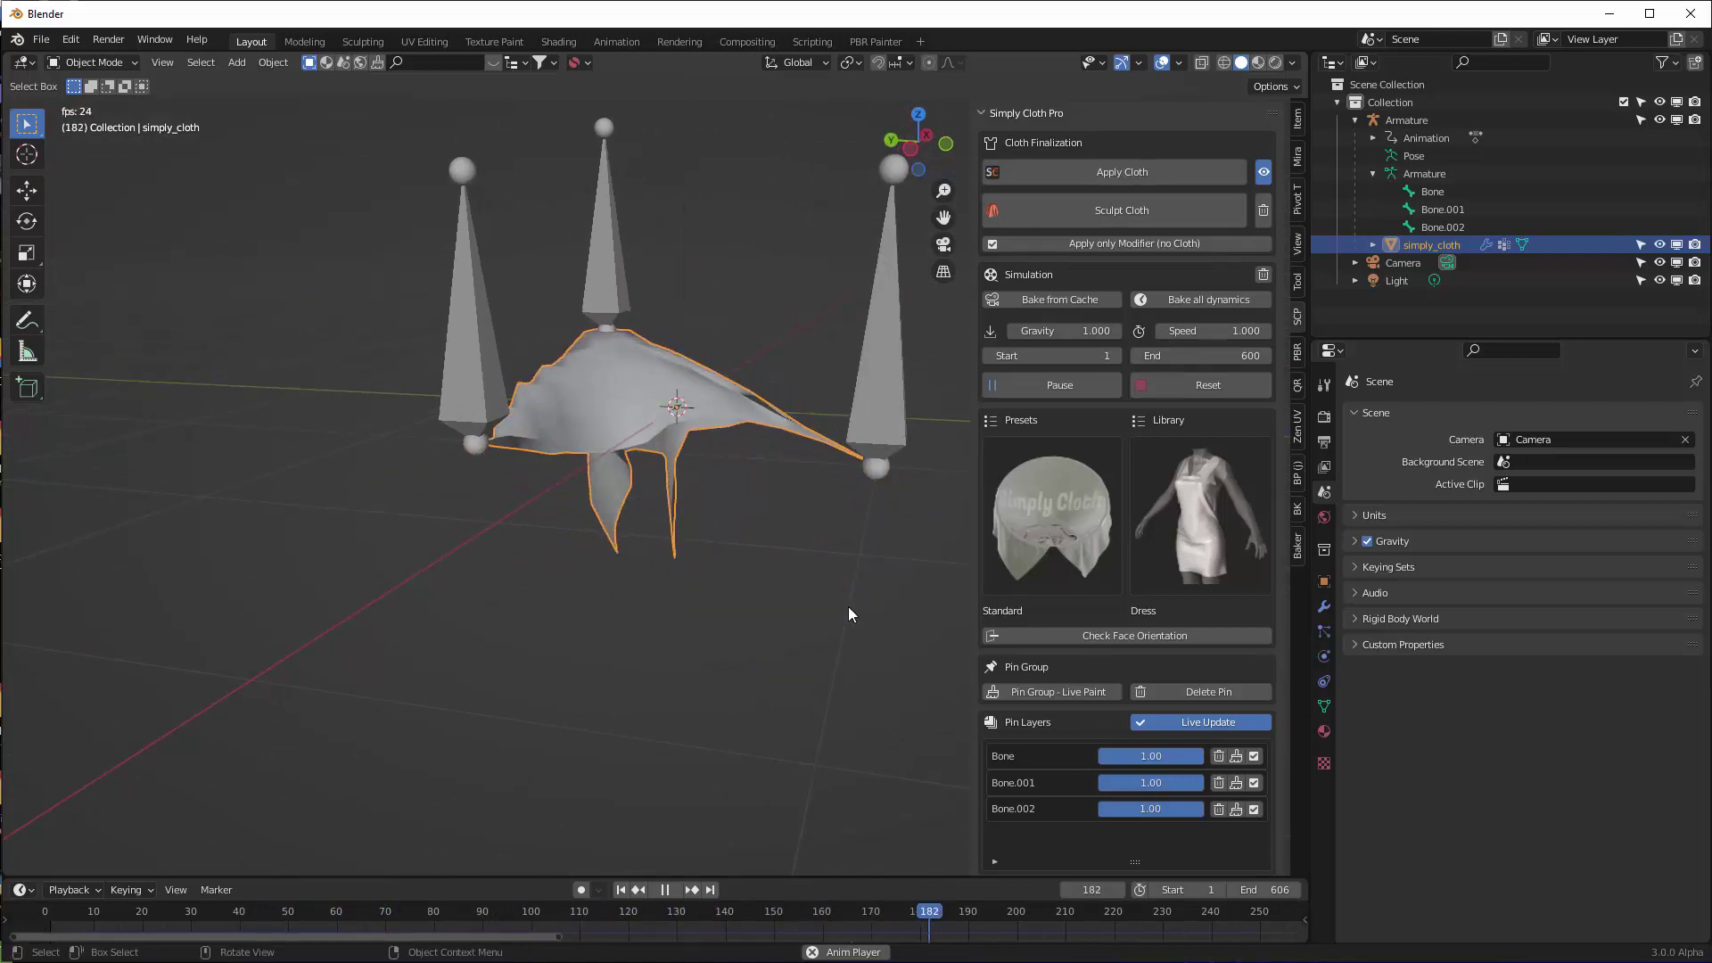
pyautogui.moveTo(848, 606); pyautogui.dragTo(464, 389, button='middle')
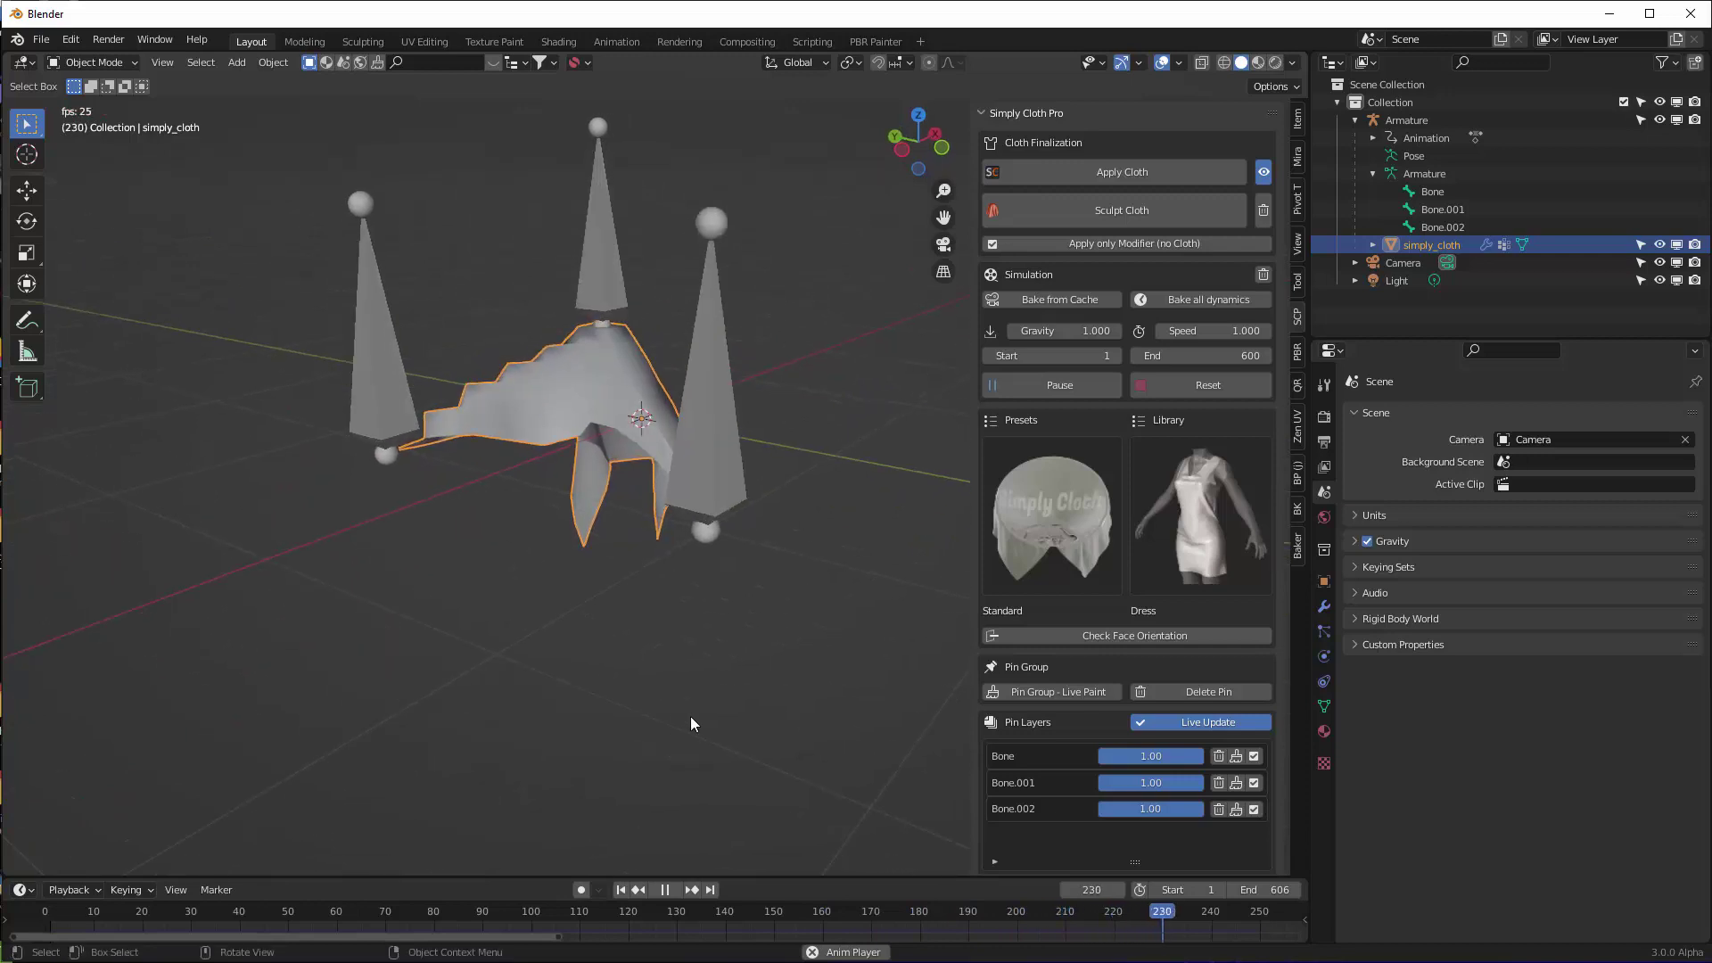
pyautogui.click(319, 911)
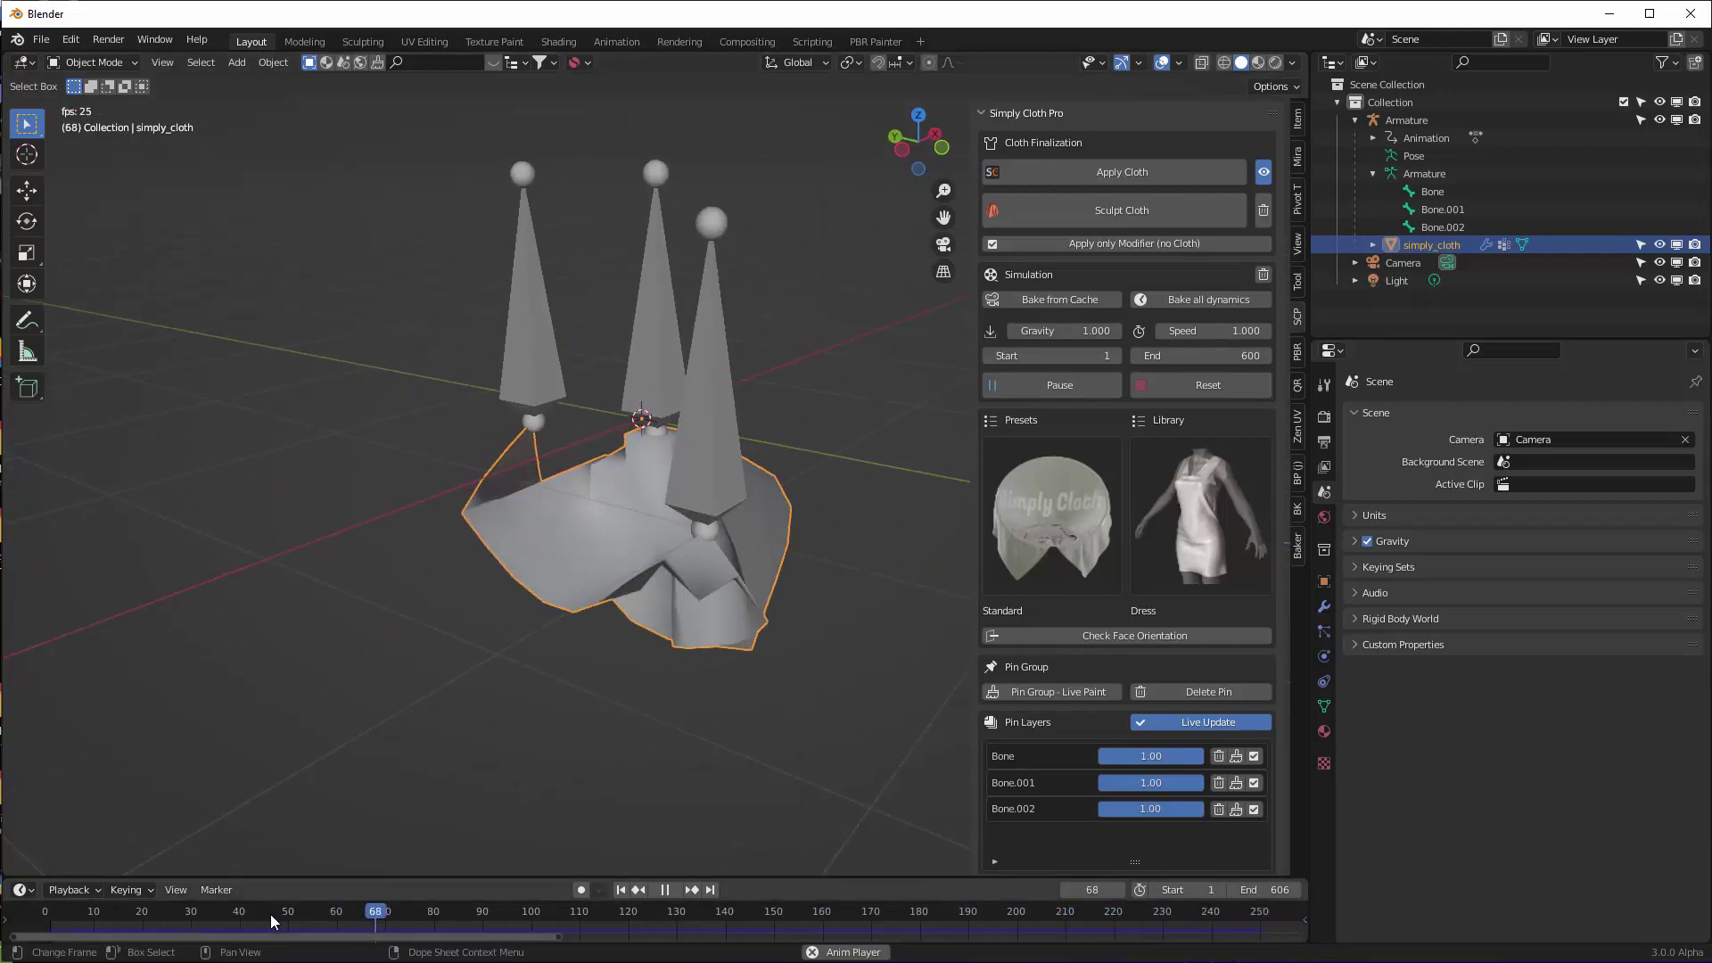